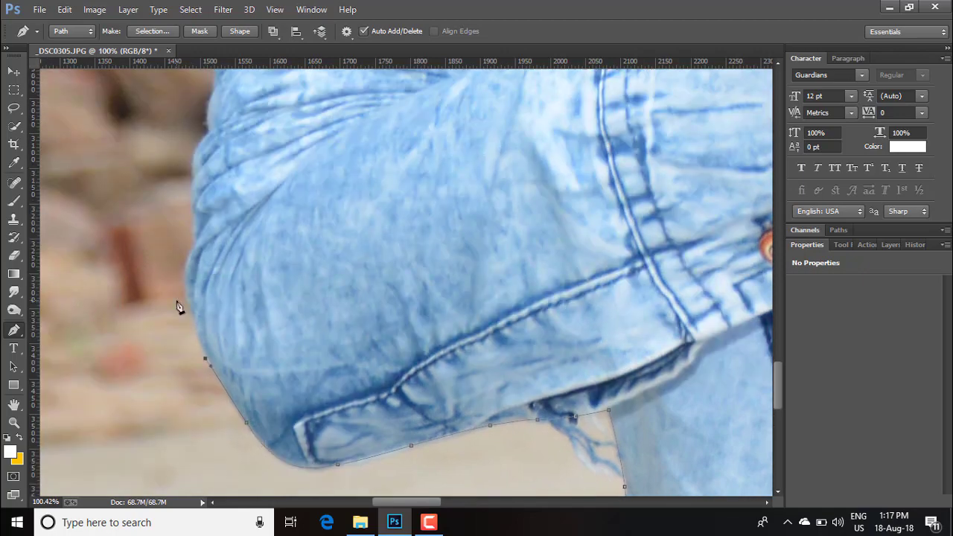
# Continue the Pen tool path up the outer edge of the bent elbow on the left denim sleeve
pyautogui.moveTo(187, 262); pyautogui.dragTo(208, 229)
pyautogui.hotkey('ctrl', 'z')
pyautogui.moveTo(184, 276); pyautogui.dragTo(186, 257)
pyautogui.click(194, 242)
pyautogui.scroll(2, 181, 293)
pyautogui.scroll(6, 189, 296)
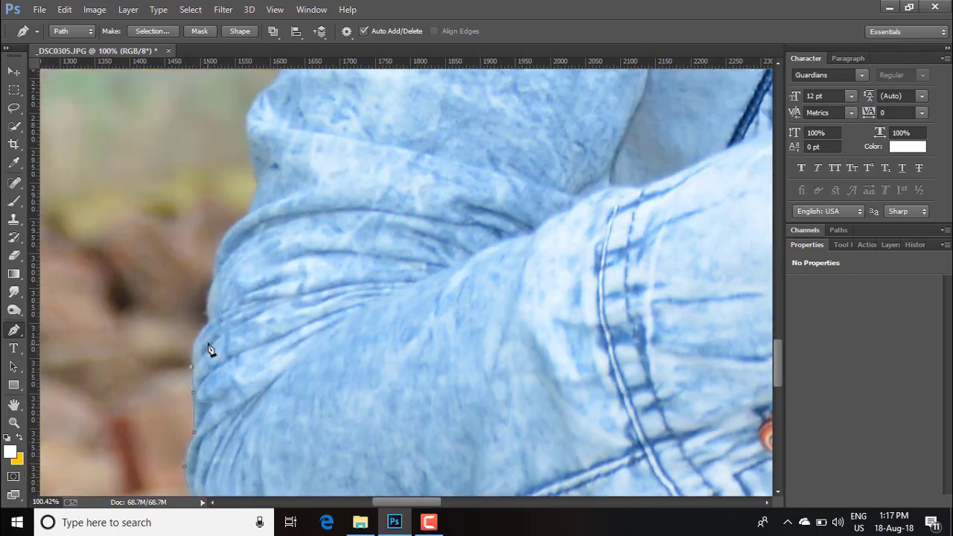
pyautogui.scroll(2, 221, 406)
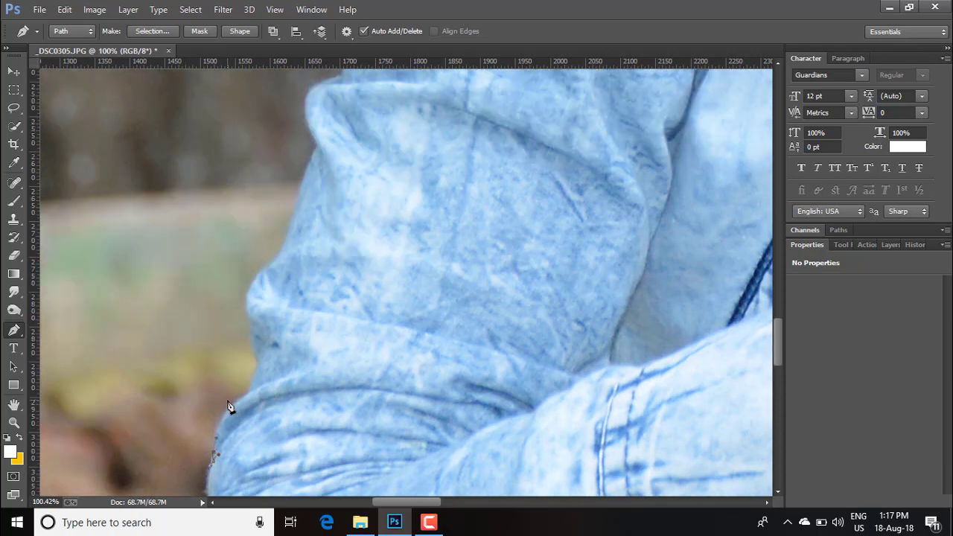
# Trace the path around the folds of the left denim sleeve above the elbow
pyautogui.scroll(2, 248, 399)
pyautogui.scroll(2, 250, 335)
pyautogui.moveTo(243, 346); pyautogui.dragTo(281, 359)
pyautogui.scroll(2, 321, 296)
pyautogui.moveTo(292, 324)
pyautogui.mouseDown()
pyautogui.moveTo(296, 309)
pyautogui.moveTo(337, 305)
pyautogui.moveTo(307, 317)
pyautogui.mouseUp()
pyautogui.scroll(2, 317, 313)
pyautogui.scroll(2, 350, 320)
pyautogui.scroll(2, 321, 310)
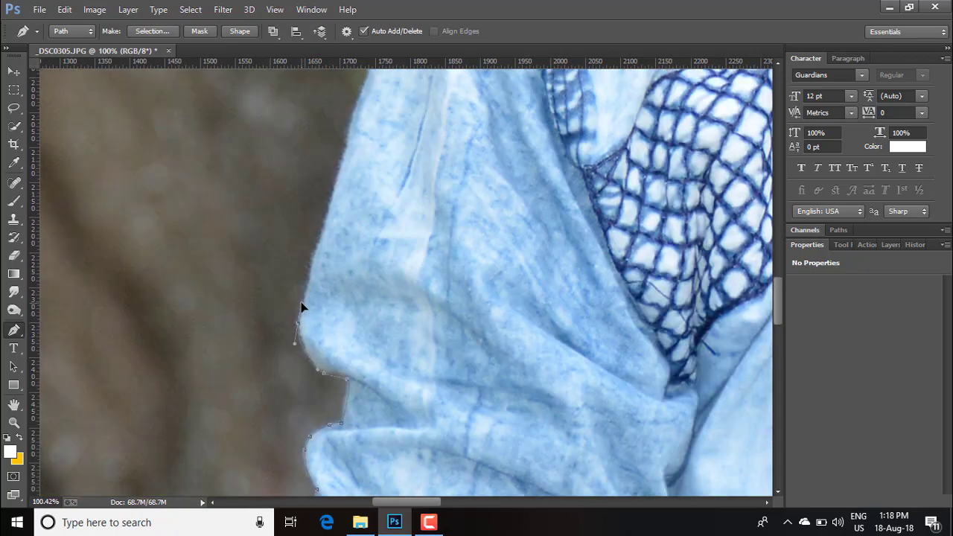
# Extend the path along the left upper arm and around the curve onto the shoulder
pyautogui.scroll(2, 323, 298)
pyautogui.scroll(4, 402, 256)
pyautogui.moveTo(328, 263); pyautogui.dragTo(390, 185)
pyautogui.scroll(4, 406, 213)
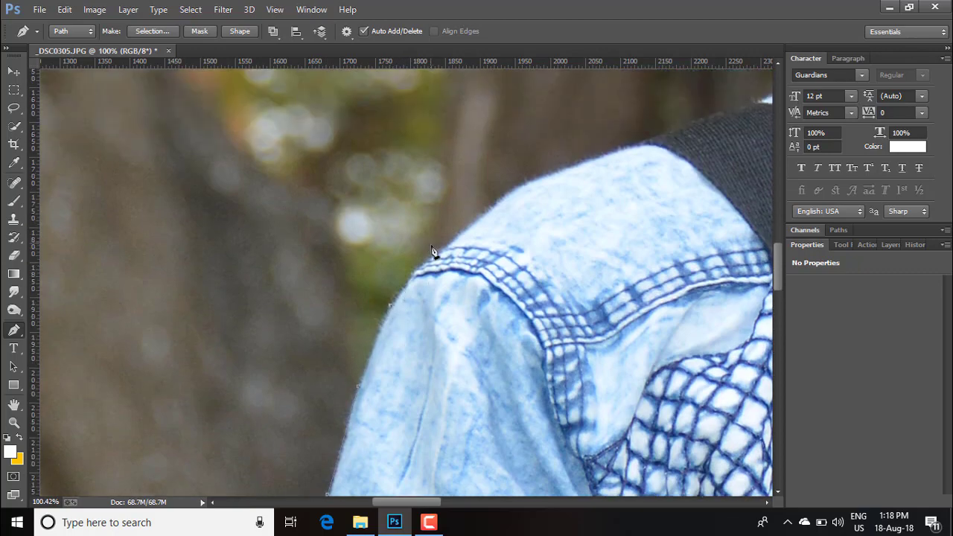
pyautogui.moveTo(448, 246); pyautogui.dragTo(545, 231)
pyautogui.scroll(2, 491, 229)
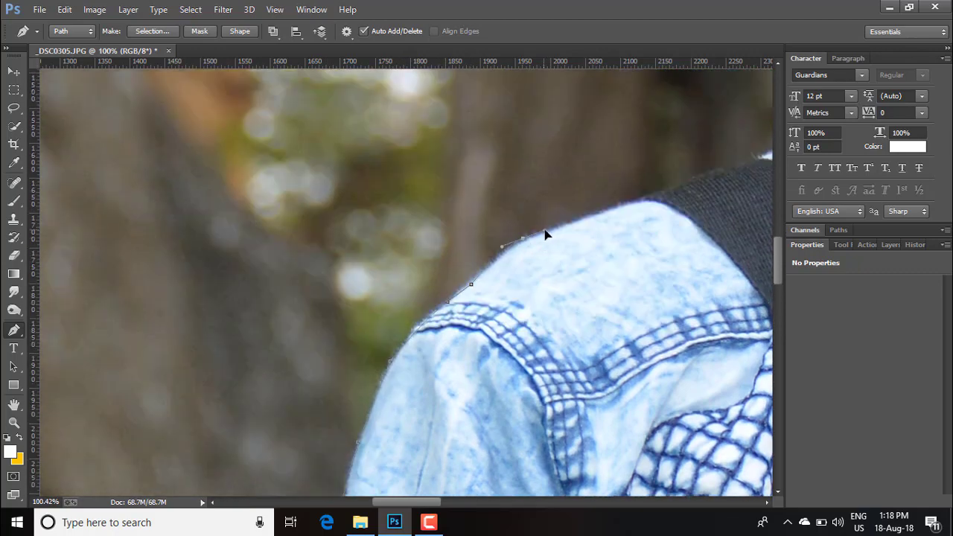
# Carry the path along the left shoulder and across the top of the black bag strap
pyautogui.click(635, 199)
pyautogui.hscroll(5, 636, 197)
pyautogui.scroll(2, 635, 195)
pyautogui.click(597, 225)
pyautogui.hscroll(5, 603, 224)
pyautogui.scroll(2, 606, 222)
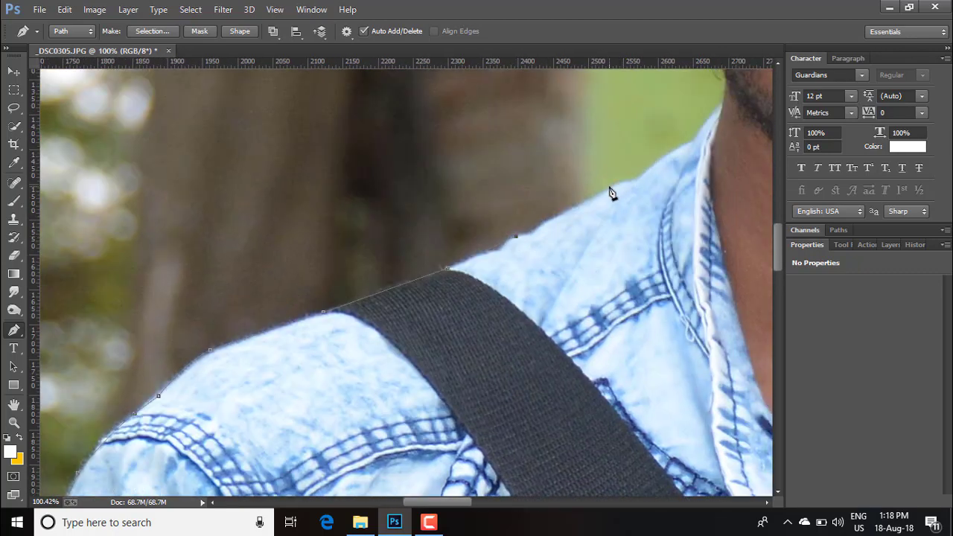
# Trace the shirt edge from the bag strap up to the tip of the left collar
pyautogui.click(611, 189)
pyautogui.scroll(2, 659, 186)
pyautogui.moveTo(633, 247); pyautogui.dragTo(688, 211)
pyautogui.click(693, 209)
pyautogui.scroll(2, 698, 219)
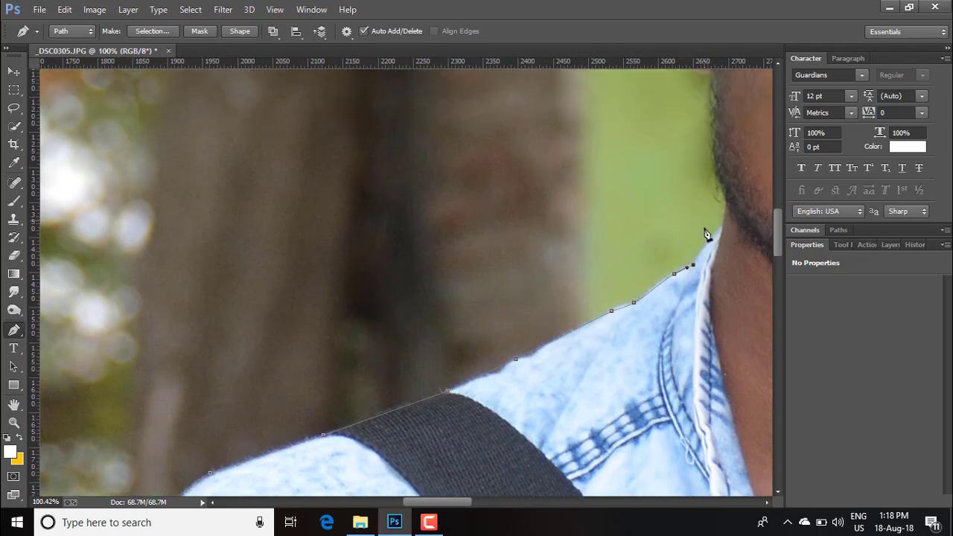
pyautogui.scroll(1, 737, 223)
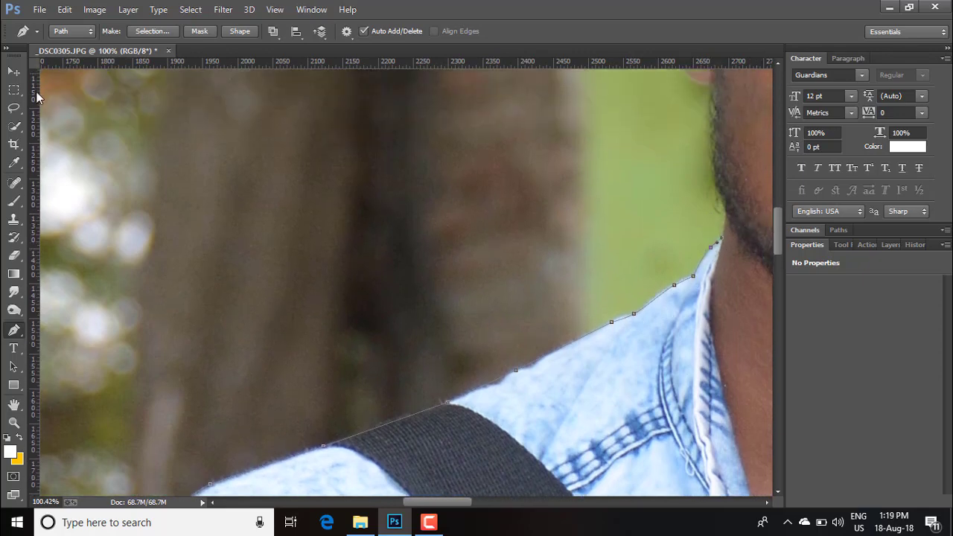
# Trace the path from the collar tip up the neck and bearded jaw edge to the left earlobe
pyautogui.hscroll(3, 681, 298)
pyautogui.scroll(2, 675, 317)
pyautogui.scroll(4, 636, 271)
pyautogui.scroll(1, 632, 277)
pyautogui.moveTo(620, 300); pyautogui.dragTo(617, 289)
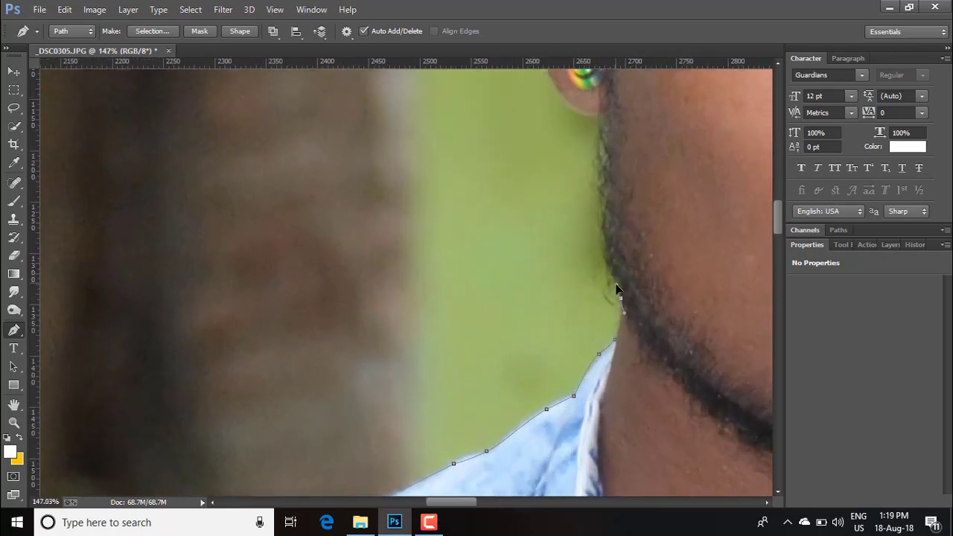
pyautogui.scroll(2, 589, 252)
pyautogui.click(593, 222)
pyautogui.scroll(1, 597, 253)
pyautogui.click(602, 216)
pyautogui.scroll(1, 595, 253)
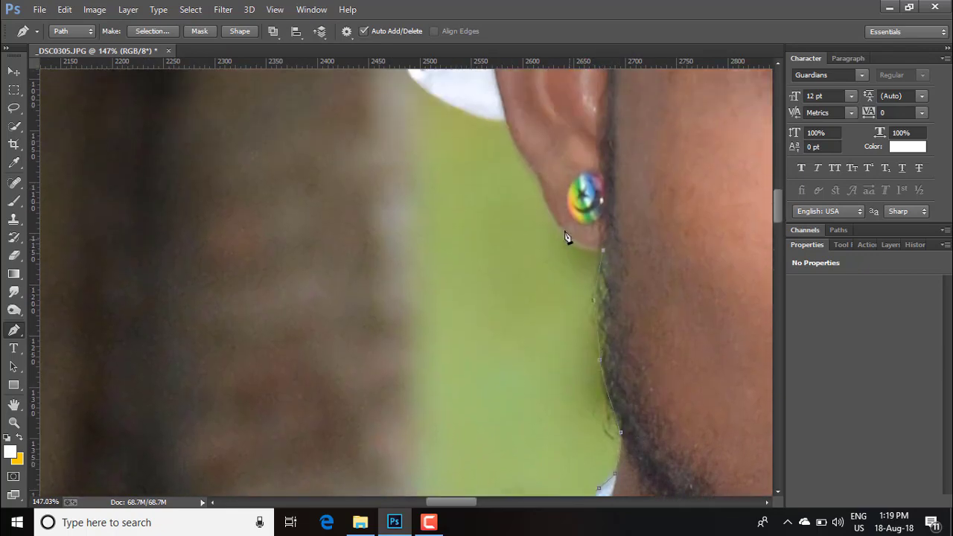
# Trace around the left earlobe, the white cloth tip behind it and the ear's outer edge
pyautogui.click(545, 198)
pyautogui.scroll(2, 551, 257)
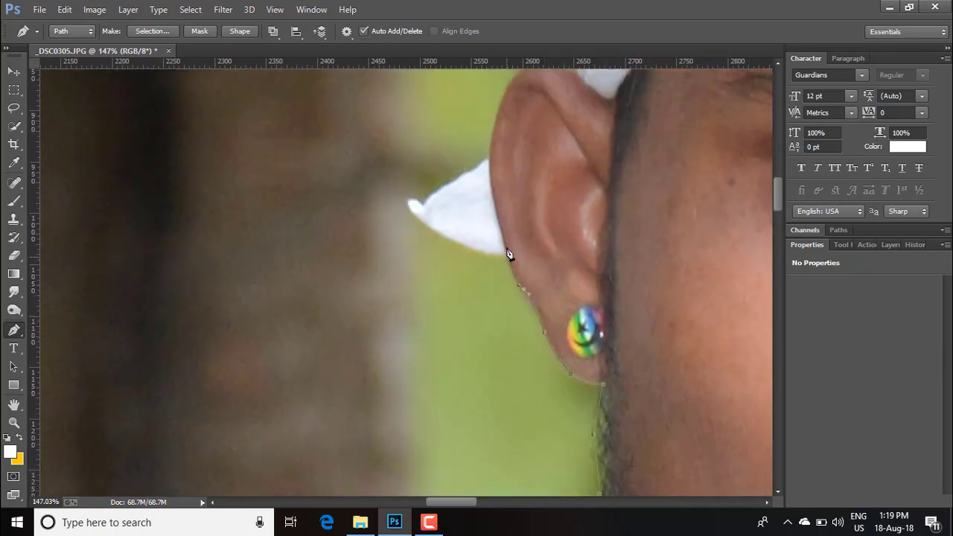
pyautogui.scroll(1, 514, 283)
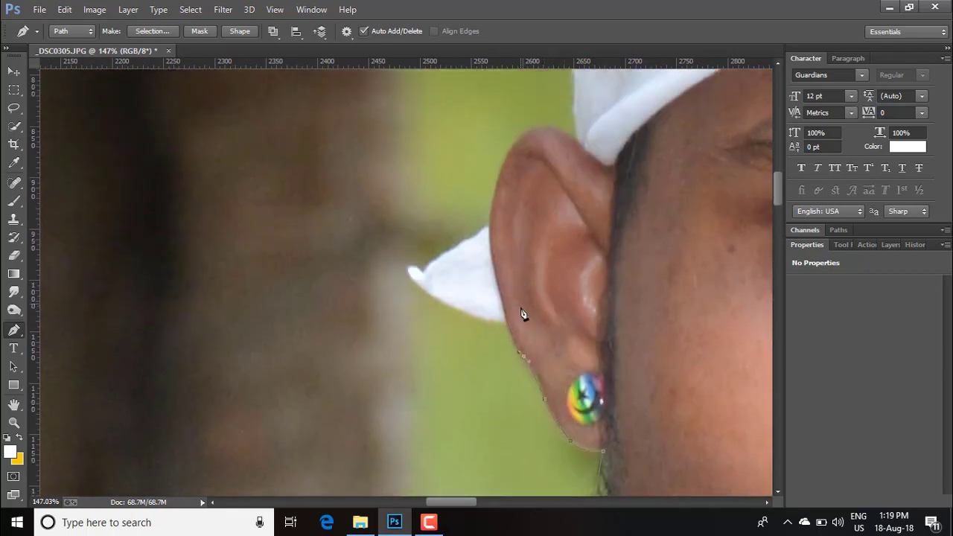
pyautogui.click(410, 270)
pyautogui.moveTo(478, 238); pyautogui.dragTo(488, 229)
pyautogui.scroll(1, 488, 246)
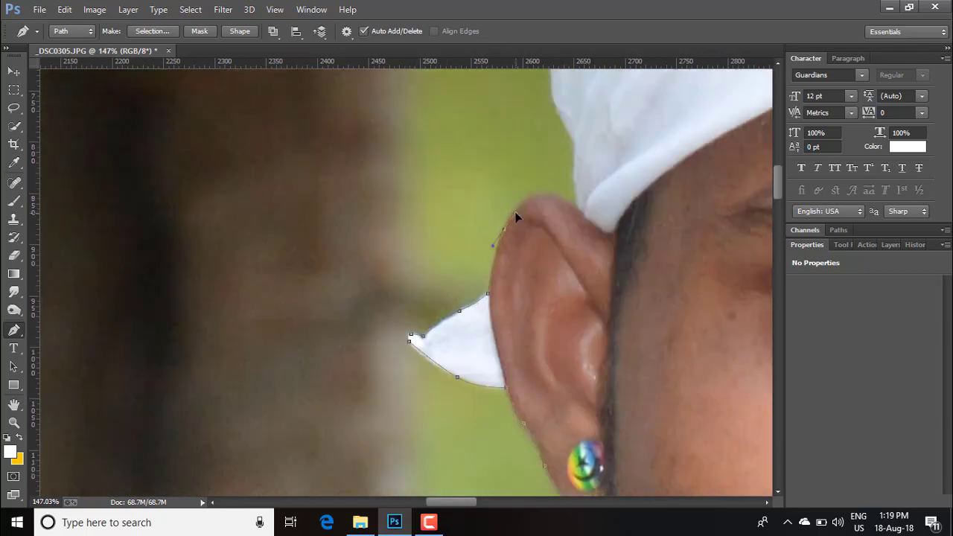
# Continue the path over the top of the ear and up the left side of the white headscarf
pyautogui.scroll(1, 663, 176)
pyautogui.moveTo(576, 206)
pyautogui.mouseDown()
pyautogui.moveTo(582, 212)
pyautogui.moveTo(572, 212)
pyautogui.mouseUp()
pyautogui.click(574, 203)
pyautogui.scroll(1, 574, 205)
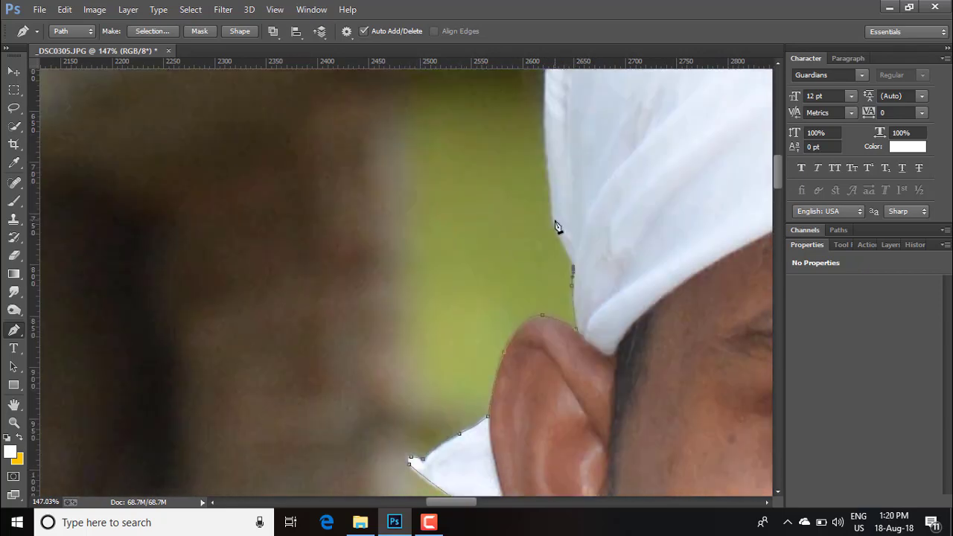
pyautogui.scroll(2, 551, 201)
pyautogui.click(545, 224)
pyautogui.scroll(2, 549, 234)
pyautogui.moveTo(553, 280); pyautogui.dragTo(566, 233)
pyautogui.scroll(1, 534, 293)
pyautogui.click(566, 220)
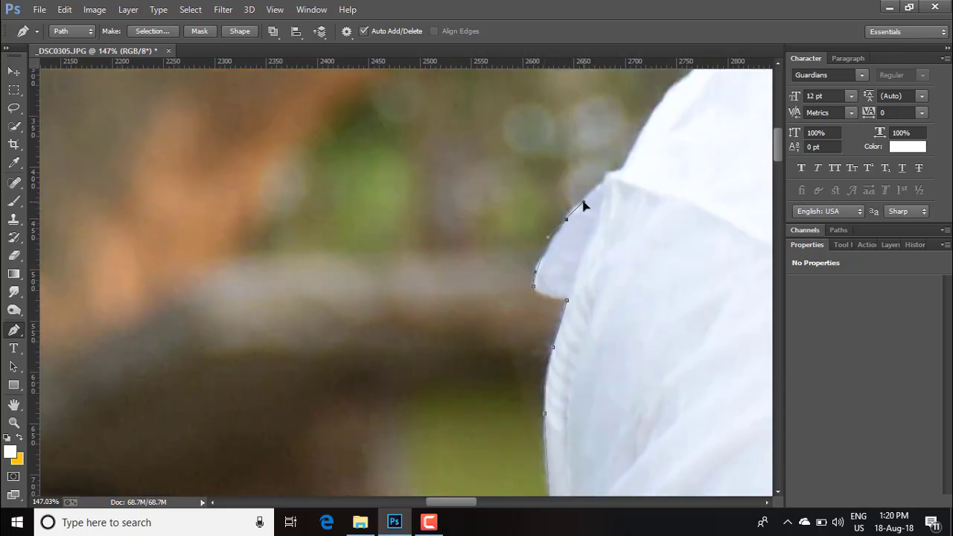
# Trace the headscarf outline from the small left flap up to its peak
pyautogui.scroll(1, 592, 224)
pyautogui.click(603, 239)
pyautogui.click(620, 228)
pyautogui.scroll(1, 641, 223)
pyautogui.hscroll(5, 685, 212)
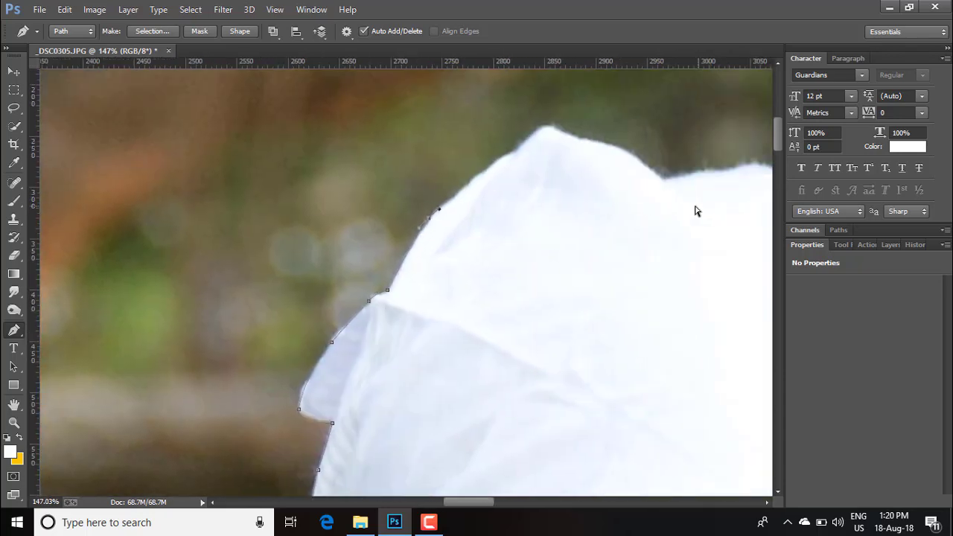
pyautogui.scroll(1, 522, 219)
pyautogui.click(429, 215)
pyautogui.click(451, 203)
pyautogui.moveTo(475, 182); pyautogui.dragTo(487, 181)
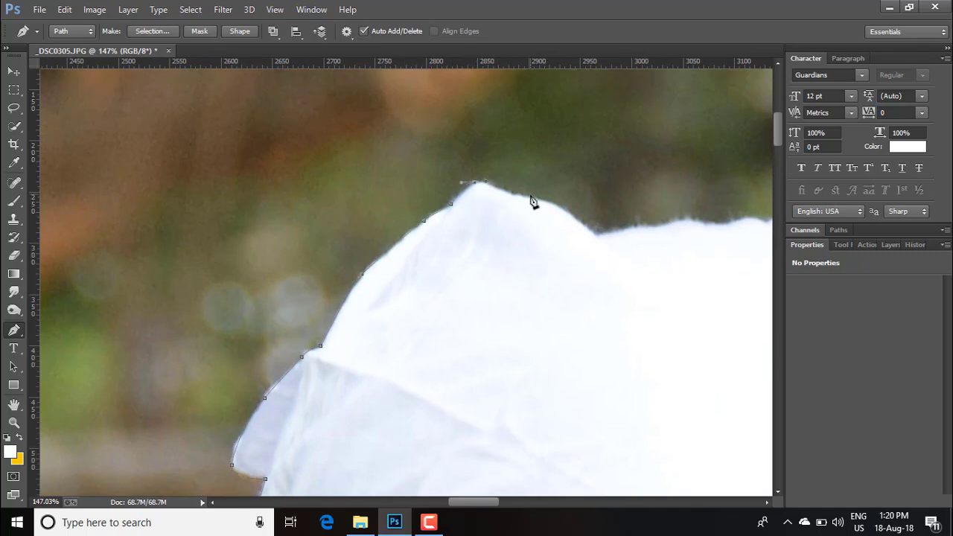
# Trace the headscarf's uneven top edge from its peak through the dip to the start of the right slope
pyautogui.click(572, 214)
pyautogui.click(596, 233)
pyautogui.hscroll(4, 621, 237)
pyautogui.click(427, 223)
pyautogui.click(472, 220)
pyautogui.click(497, 224)
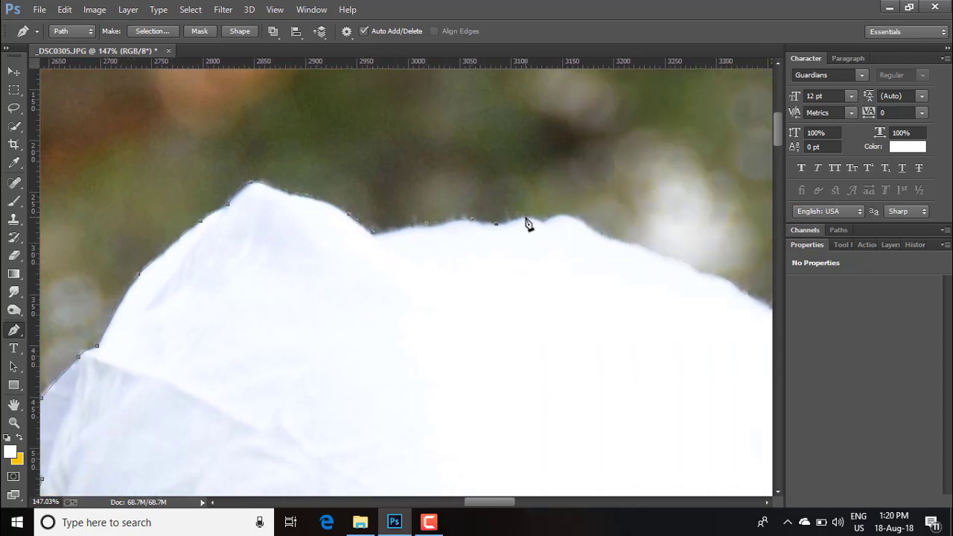
pyautogui.moveTo(533, 218); pyautogui.dragTo(540, 219)
pyautogui.click(600, 233)
pyautogui.click(665, 253)
pyautogui.hscroll(5, 666, 258)
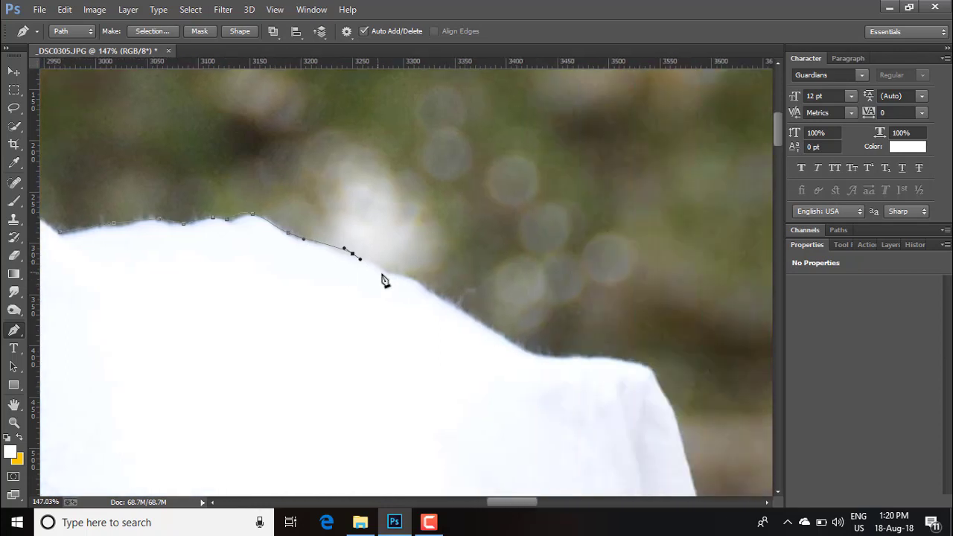
# Trace the headscarf's right slope and the outer edge of its hanging right flap
pyautogui.moveTo(390, 269); pyautogui.dragTo(399, 272)
pyautogui.moveTo(455, 306); pyautogui.dragTo(478, 321)
pyautogui.click(540, 354)
pyautogui.click(624, 359)
pyautogui.scroll(-2, 655, 365)
pyautogui.click(671, 296)
pyautogui.click(714, 441)
pyautogui.scroll(-3, 713, 373)
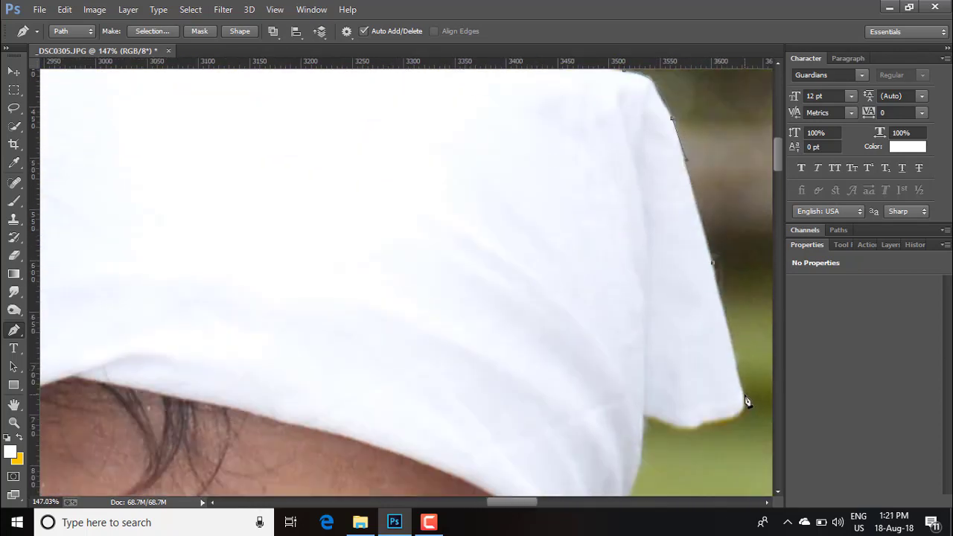
# Trace under the right flap, down the headscarf edge and around the top of the right ear
pyautogui.click(645, 417)
pyautogui.scroll(-2, 645, 417)
pyautogui.moveTo(636, 369); pyautogui.dragTo(638, 381)
pyautogui.click(624, 393)
pyautogui.scroll(-2, 623, 392)
pyautogui.scroll(-1, 600, 370)
pyautogui.scroll(-2, 654, 421)
pyautogui.scroll(-2, 638, 380)
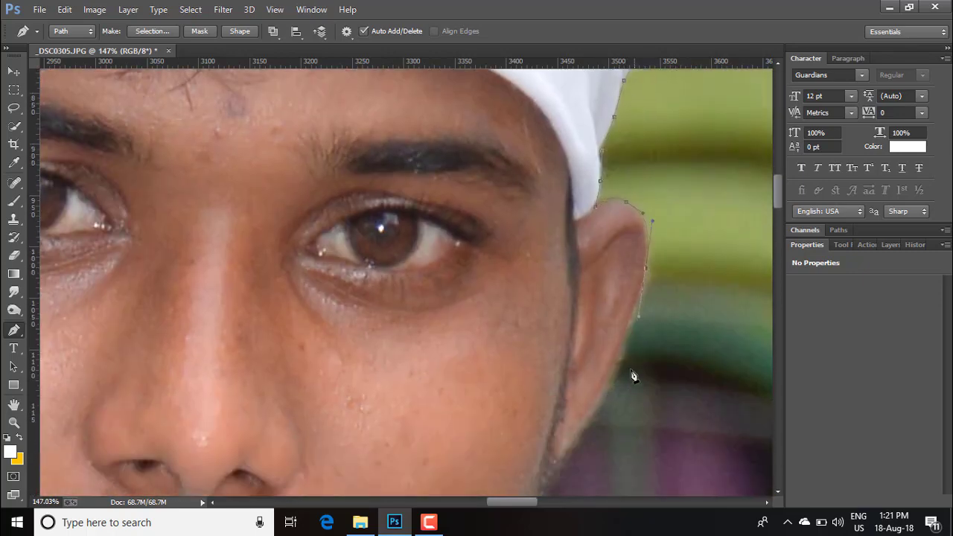
# Continue the path down the right ear's lower edge and along the sideburn
pyautogui.click(608, 373)
pyautogui.scroll(-2, 600, 371)
pyautogui.click(568, 342)
pyautogui.scroll(-1, 559, 345)
pyautogui.click(551, 346)
pyautogui.scroll(-2, 542, 383)
pyautogui.click(532, 332)
pyautogui.scroll(-1, 531, 333)
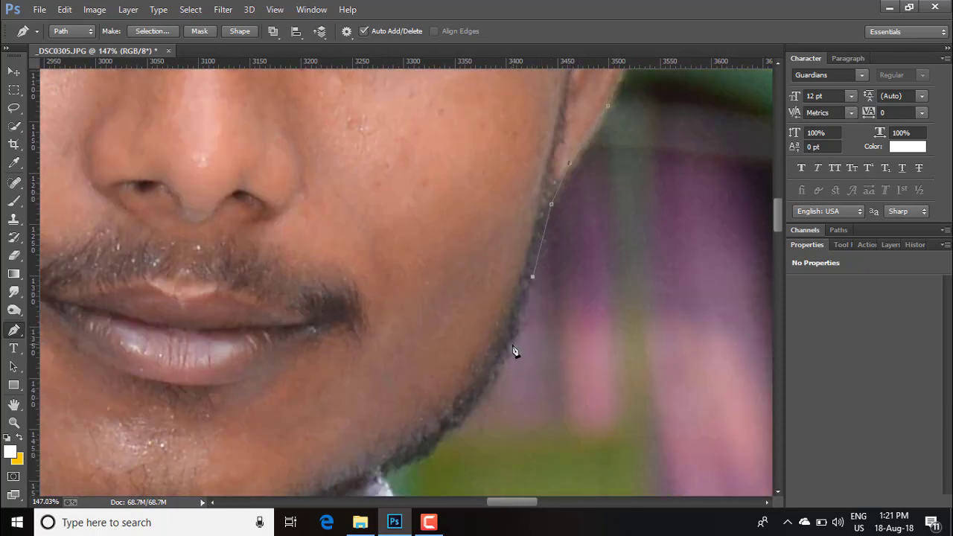
# Trace the right bearded jawline down to the tip of the right shirt collar
pyautogui.click(509, 345)
pyautogui.scroll(-3, 506, 347)
pyautogui.hscroll(-2, 409, 353)
pyautogui.click(576, 265)
pyautogui.click(530, 303)
pyautogui.scroll(-1, 513, 309)
pyautogui.click(498, 271)
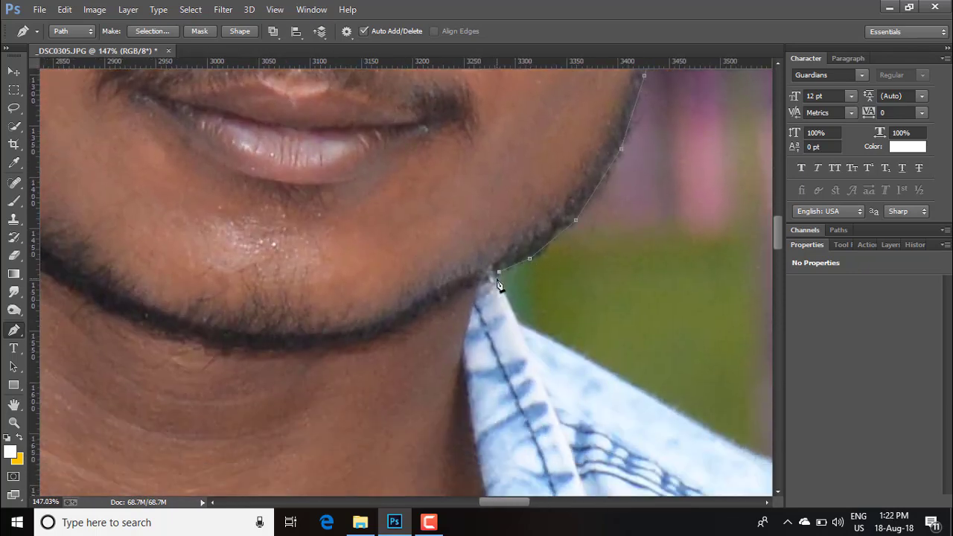
# Trace the right collar edge and continue the path along the top of the right shoulder
pyautogui.click(517, 323)
pyautogui.scroll(-1, 625, 350)
pyautogui.click(668, 355)
pyautogui.hscroll(4, 693, 345)
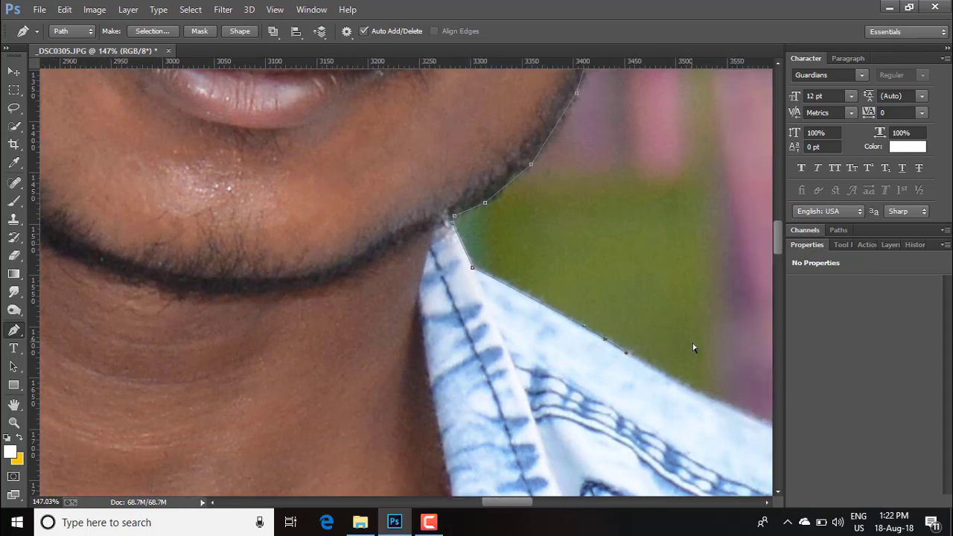
pyautogui.scroll(-2, 694, 344)
pyautogui.click(890, 245)
pyautogui.hscroll(3, 595, 327)
pyautogui.scroll(-3, 596, 328)
pyautogui.click(617, 321)
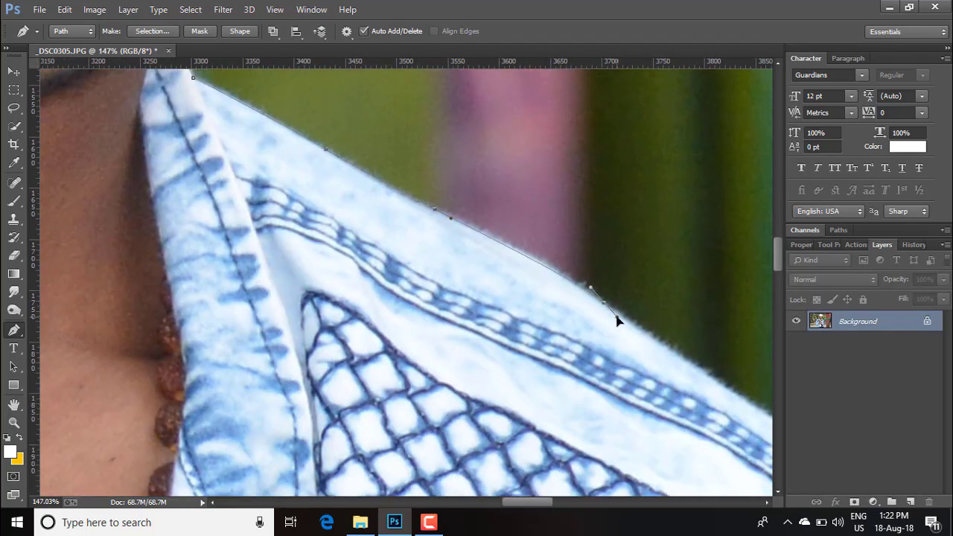
# Trace the outer curve of the right shoulder down past the stitched seam onto the upper arm
pyautogui.hscroll(2, 640, 305)
pyautogui.scroll(-3, 640, 305)
pyautogui.moveTo(627, 277); pyautogui.dragTo(693, 324)
pyautogui.hscroll(2, 678, 309)
pyautogui.scroll(-2, 670, 301)
pyautogui.moveTo(640, 280); pyautogui.dragTo(660, 298)
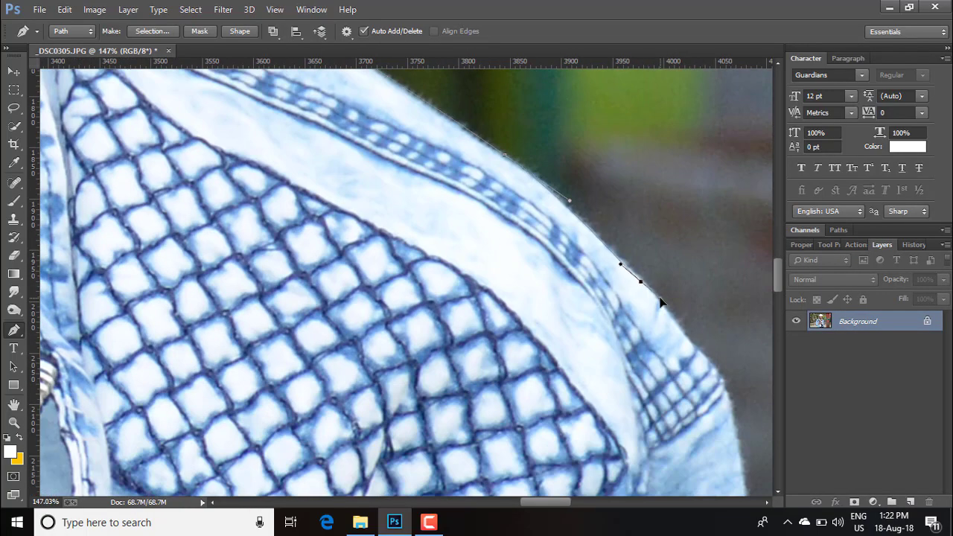
pyautogui.scroll(-1, 722, 342)
pyautogui.moveTo(691, 343); pyautogui.dragTo(745, 413)
pyautogui.scroll(-4, 737, 402)
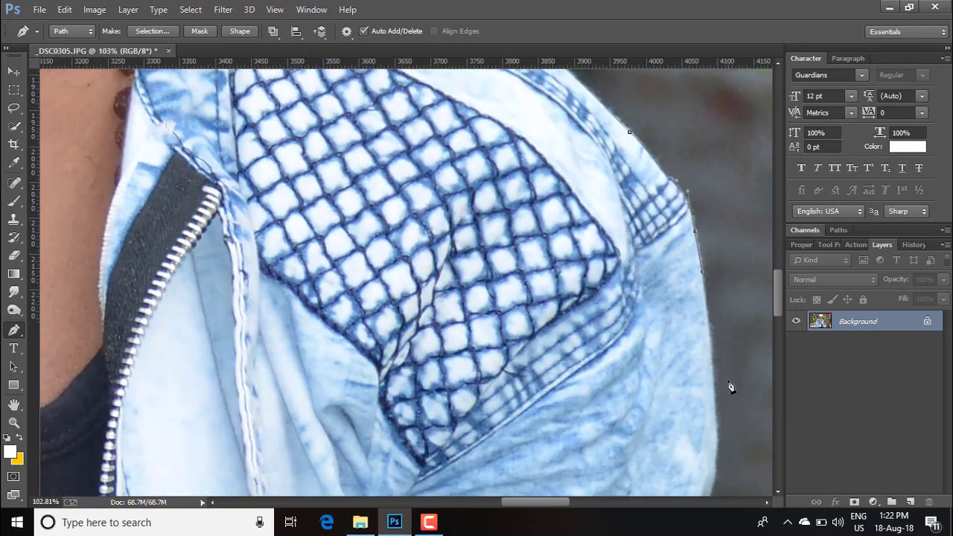
# Trace the right upper sleeve edge down around its first fold above the elbow
pyautogui.moveTo(714, 325); pyautogui.dragTo(681, 367)
pyautogui.scroll(-2, 715, 353)
pyautogui.scroll(-2, 694, 393)
pyautogui.click(684, 371)
pyautogui.scroll(-2, 685, 374)
pyautogui.scroll(-2, 689, 395)
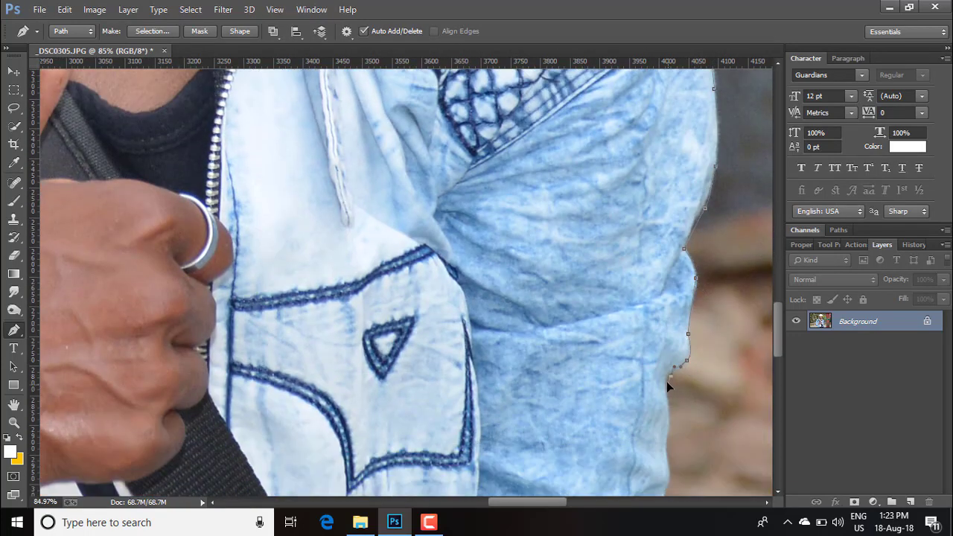
# Continue the path down the straight stretch of the right sleeve below the first fold
pyautogui.scroll(-2, 667, 402)
pyautogui.scroll(2, 668, 325)
pyautogui.moveTo(666, 323); pyautogui.dragTo(664, 380)
pyautogui.click(660, 393)
pyautogui.scroll(-1, 670, 376)
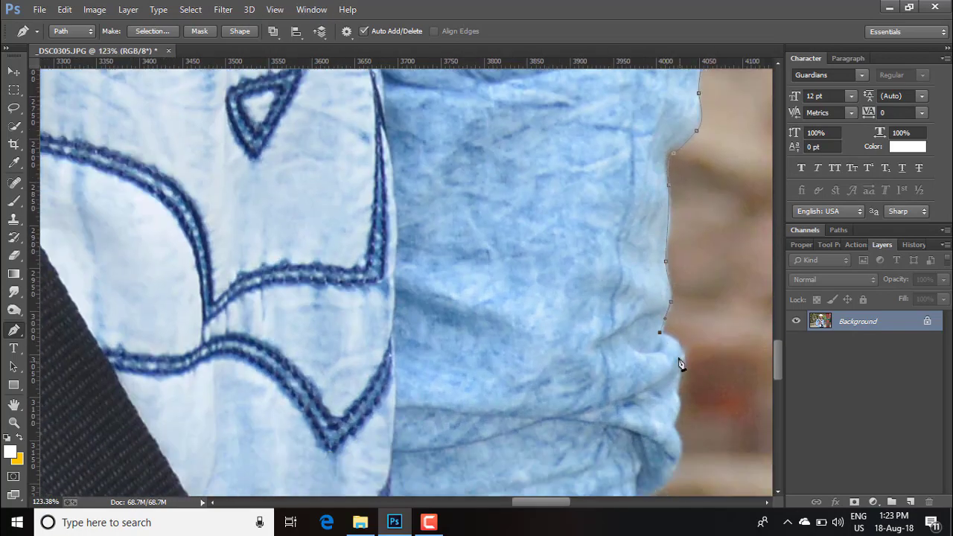
# Trace around the bulging fold in the middle of the right sleeve
pyautogui.click(680, 410)
pyautogui.click(673, 423)
pyautogui.scroll(-2, 674, 421)
pyautogui.click(637, 426)
pyautogui.scroll(-3, 640, 395)
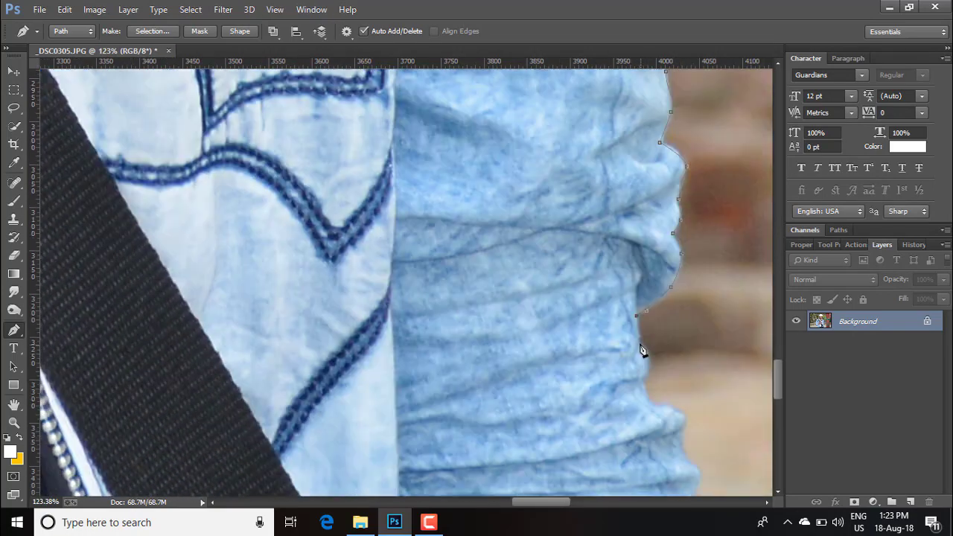
# Trace the wrinkled right sleeve edge below the bulging fold, following each indent and protruding crease
pyautogui.click(638, 337)
pyautogui.click(640, 379)
pyautogui.click(671, 402)
pyautogui.click(688, 414)
pyautogui.moveTo(682, 434); pyautogui.dragTo(684, 443)
pyautogui.scroll(-3, 686, 432)
pyautogui.click(698, 351)
pyautogui.click(691, 384)
pyautogui.click(678, 403)
pyautogui.scroll(-3, 673, 396)
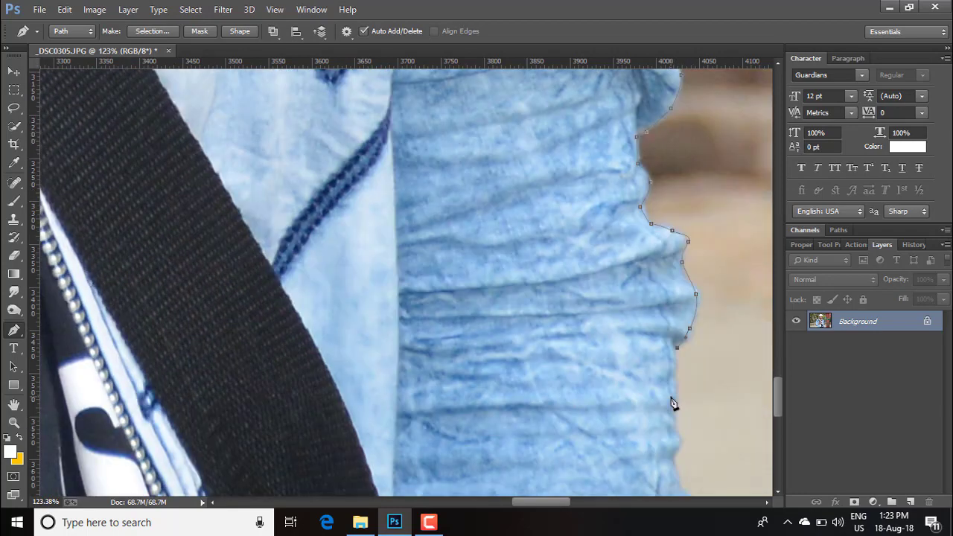
# Extend the path down the lower right sleeve's creased edge toward the bottom of the photo
pyautogui.click(673, 353)
pyautogui.click(683, 382)
pyautogui.moveTo(677, 402); pyautogui.dragTo(679, 412)
pyautogui.scroll(-2, 680, 410)
pyautogui.scroll(-2, 701, 323)
pyautogui.click(700, 226)
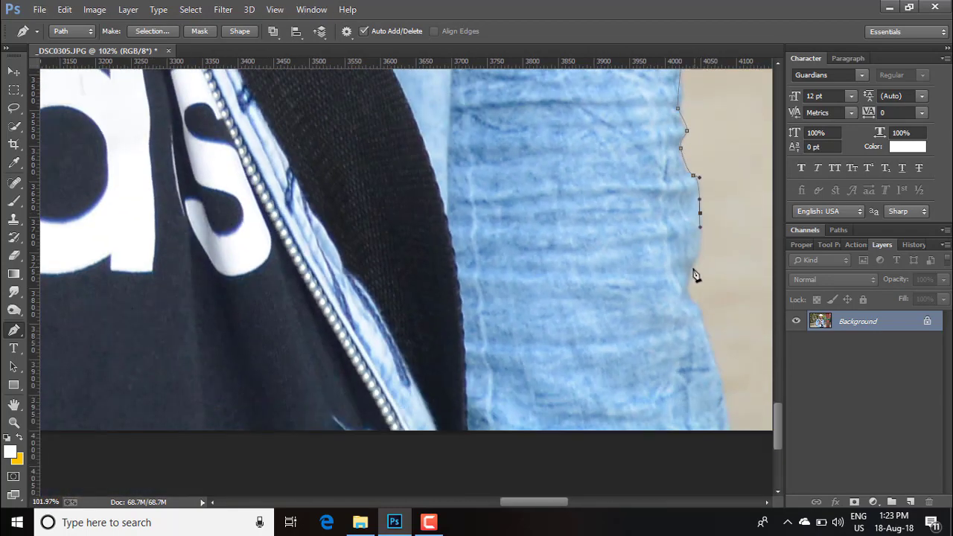
# Trace the last stretch of the right sleeve to the photo's bottom edge and close the path at its starting point
pyautogui.click(690, 283)
pyautogui.click(691, 302)
pyautogui.click(712, 349)
pyautogui.scroll(-2, 713, 349)
pyautogui.click(727, 373)
pyautogui.scroll(-10, 727, 374)
pyautogui.scroll(5, 458, 363)
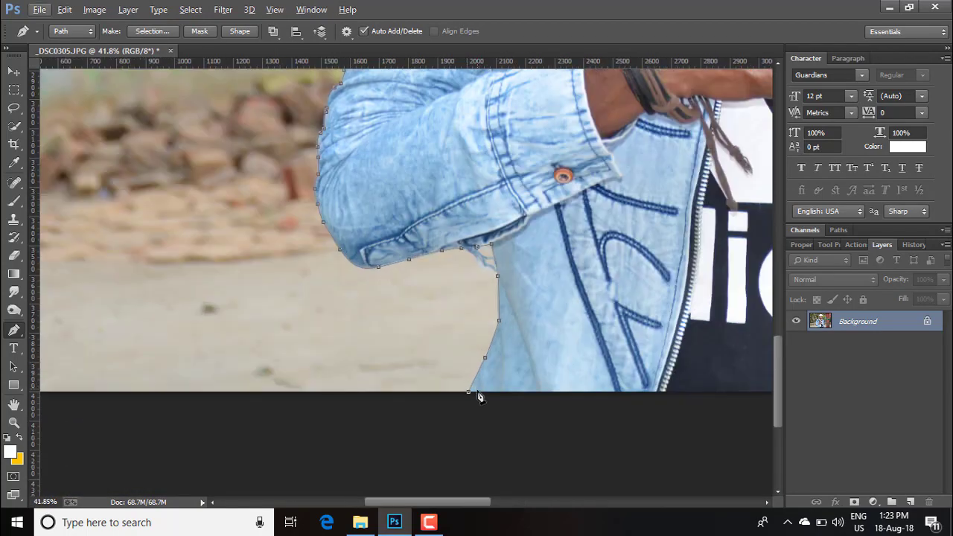
pyautogui.click(471, 393)
pyautogui.scroll(-7, 571, 288)
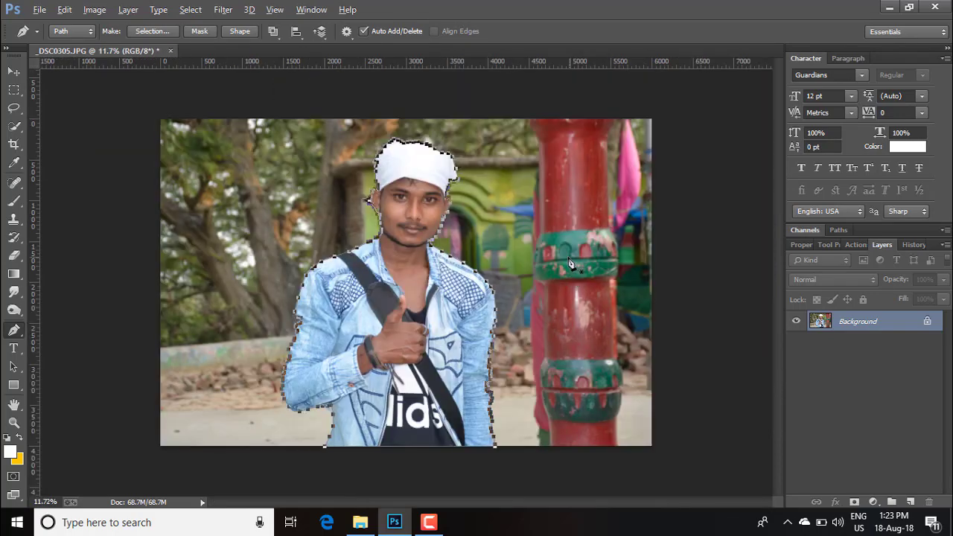
# Convert the closed path into a new anti-aliased selection with a feather radius of 0 pixels
pyautogui.rightClick(424, 275)
pyautogui.click(487, 233)
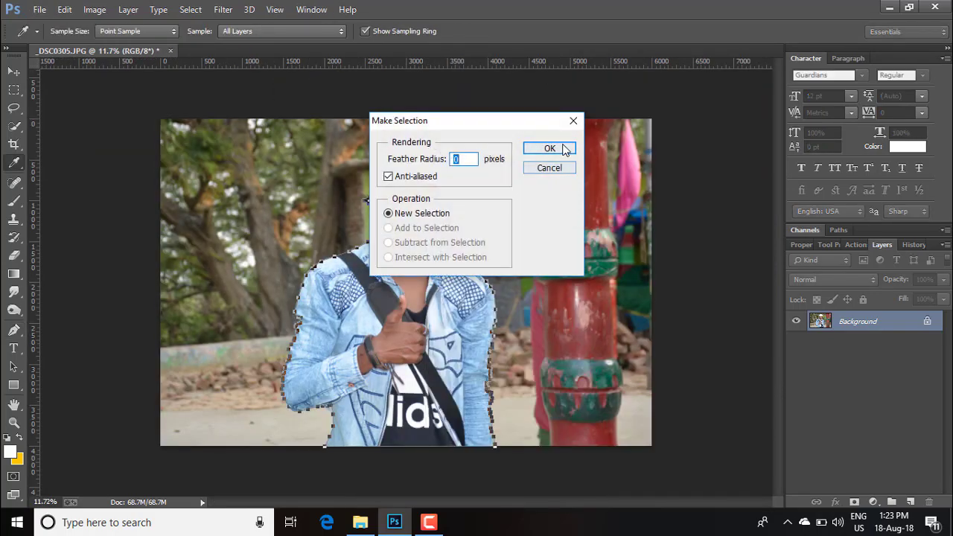
pyautogui.click(549, 149)
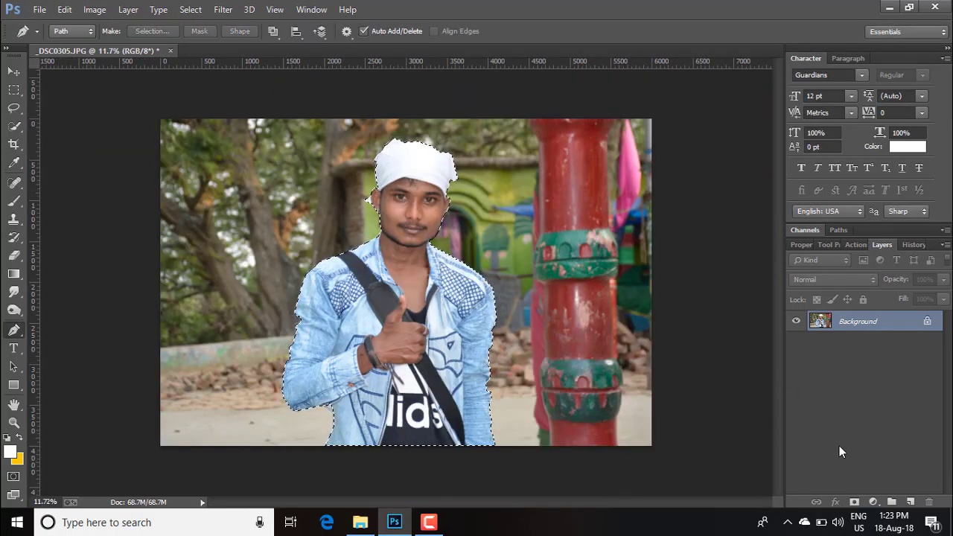
# Copy the selected man to a new layer and hide the Background layer
pyautogui.hotkey('ctrl', 'j')
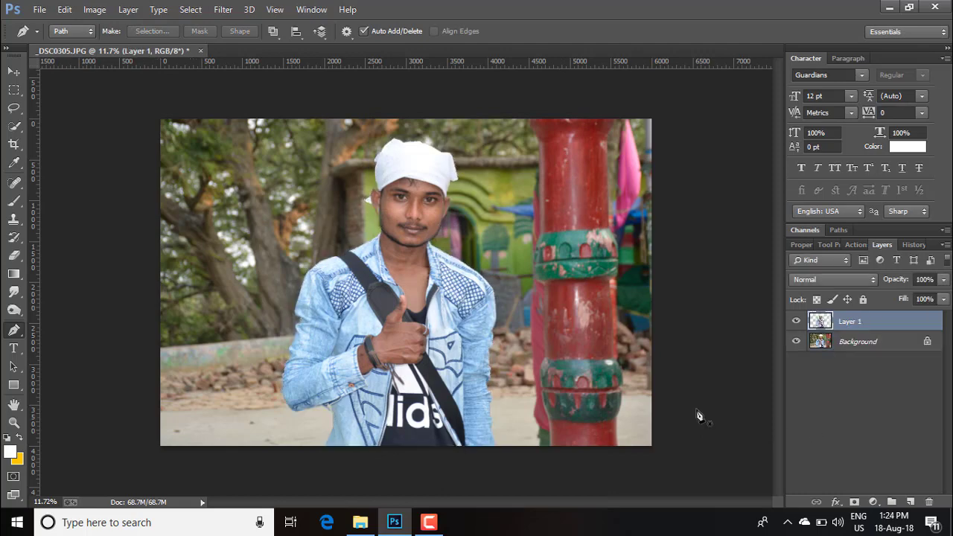
pyautogui.click(798, 342)
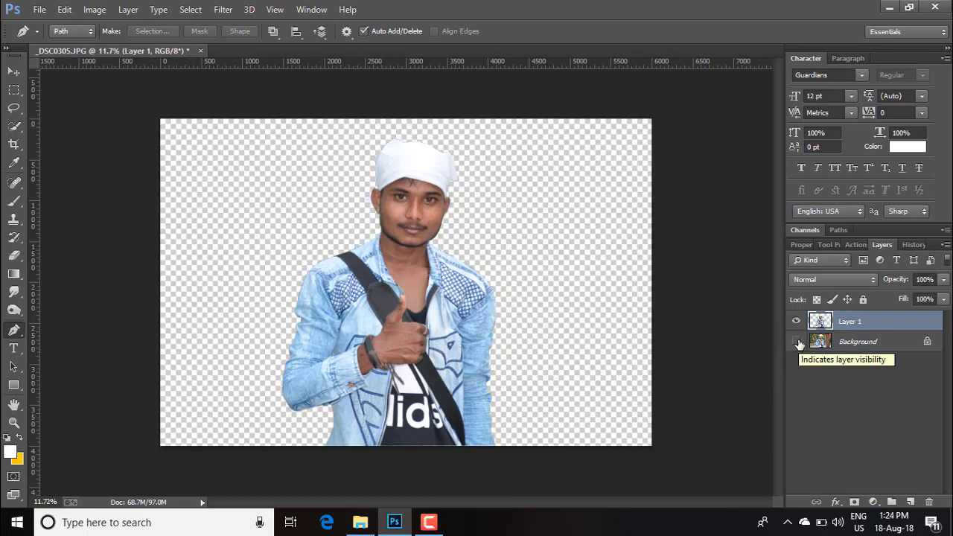
pyautogui.click(798, 343)
pyautogui.click(798, 342)
# Make the Background layer active and open the Sheikh Zayed Grand Mosque image from Local Disk (D:)
pyautogui.click(824, 342)
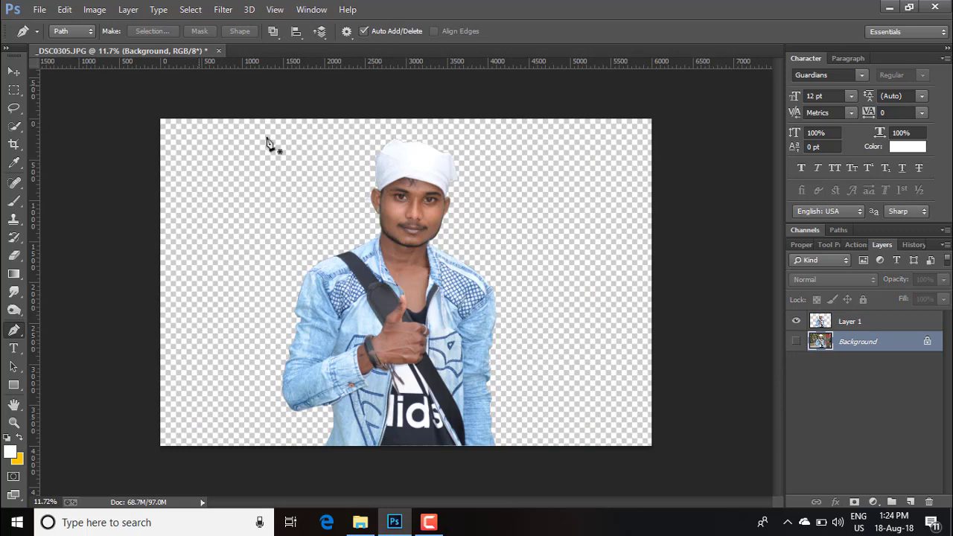
pyautogui.click(39, 9)
pyautogui.press('Escape')
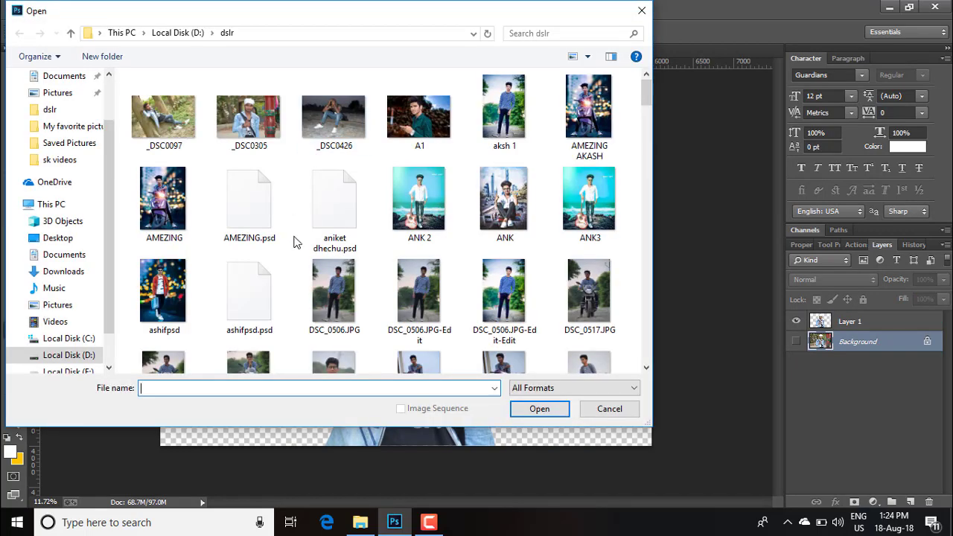
pyautogui.scroll(-10, 366, 270)
pyautogui.click(63, 355)
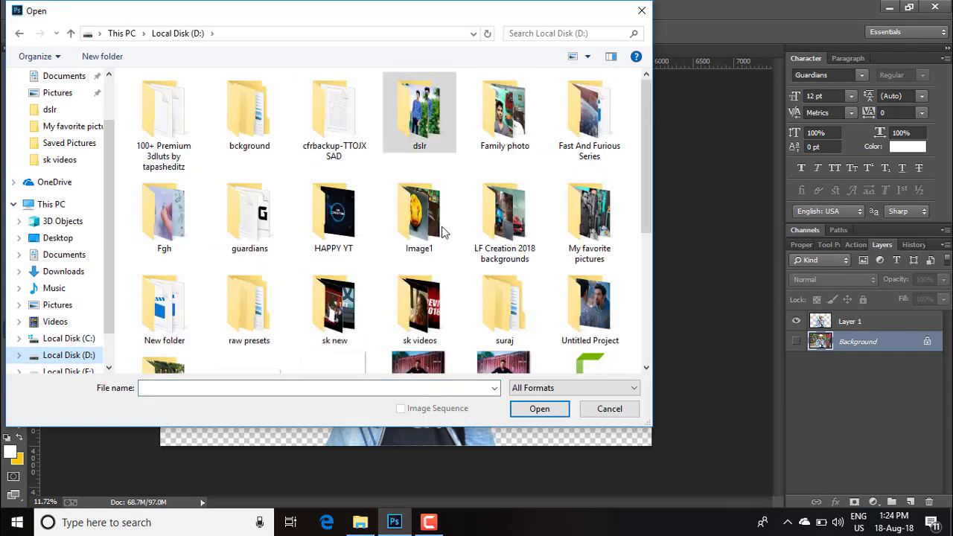
pyautogui.scroll(-10, 417, 223)
pyautogui.click(318, 302)
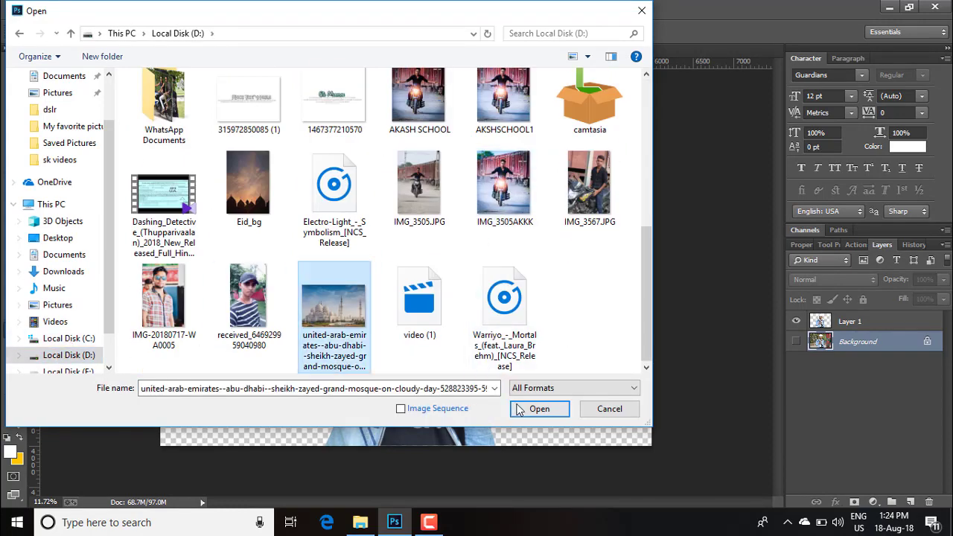
pyautogui.click(539, 408)
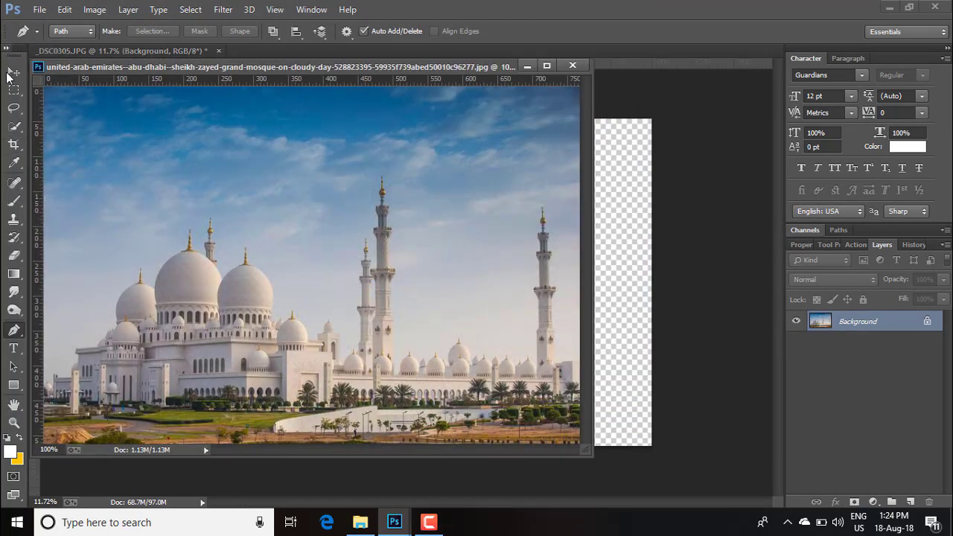
# Copy the mosque image into the portrait document beneath the man's cutout layer and minimize the mosque image's window
pyautogui.click(13, 73)
pyautogui.moveTo(238, 228); pyautogui.dragTo(689, 191)
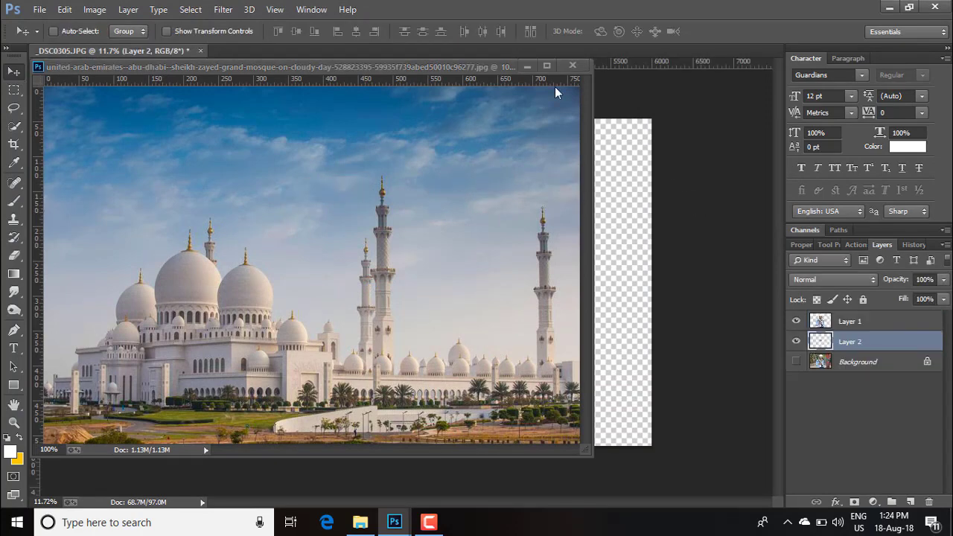
pyautogui.click(529, 69)
pyautogui.click(539, 320)
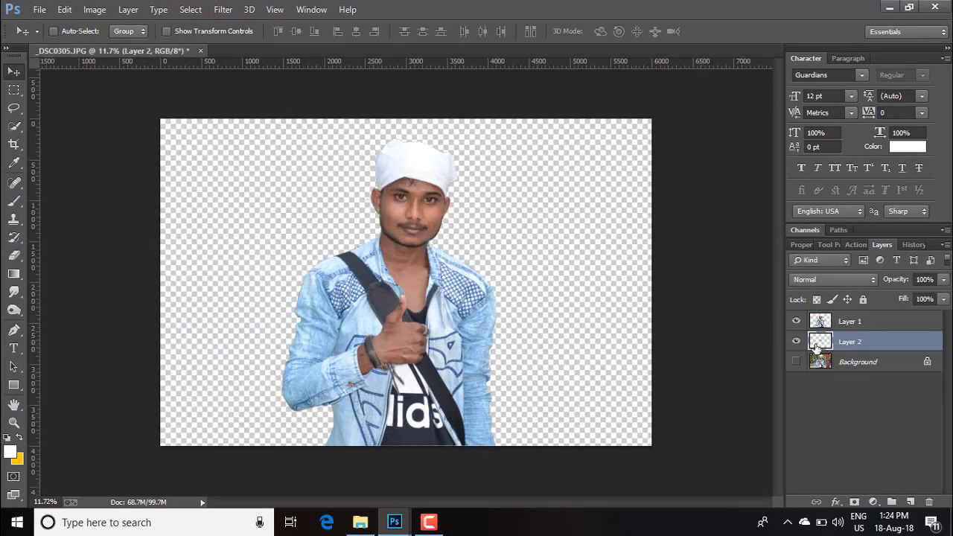
# Scale the mosque layer to about 818% width and 1083% height, positioned to cover the whole canvas behind the man
pyautogui.hotkey('ctrl', 't')
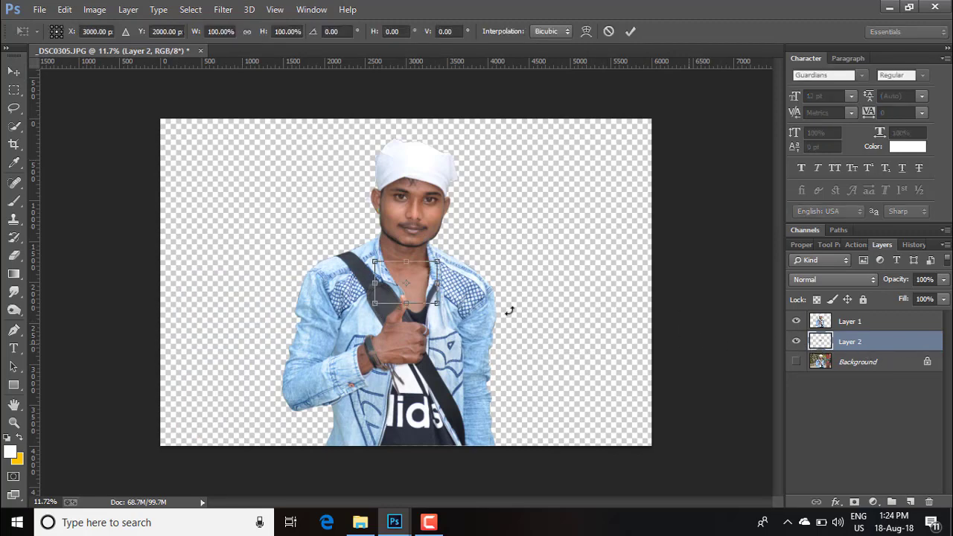
pyautogui.moveTo(434, 303); pyautogui.dragTo(694, 426)
pyautogui.moveTo(600, 401); pyautogui.dragTo(346, 225)
pyautogui.moveTo(441, 247); pyautogui.dragTo(629, 450)
pyautogui.moveTo(583, 406); pyautogui.dragTo(602, 404)
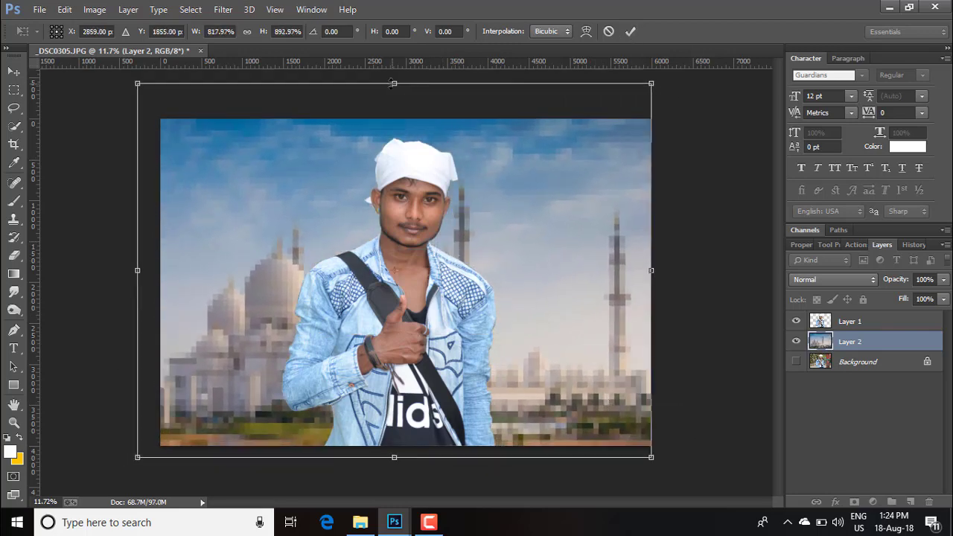
pyautogui.moveTo(393, 83); pyautogui.dragTo(388, 6)
pyautogui.hotkey('ctrl', '-')
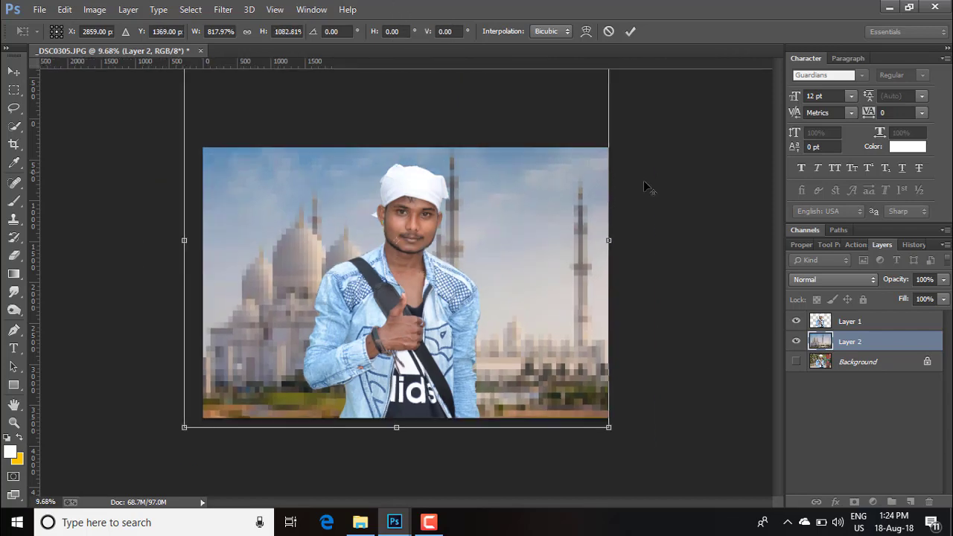
pyautogui.moveTo(398, 402); pyautogui.dragTo(398, 409)
pyautogui.click(631, 32)
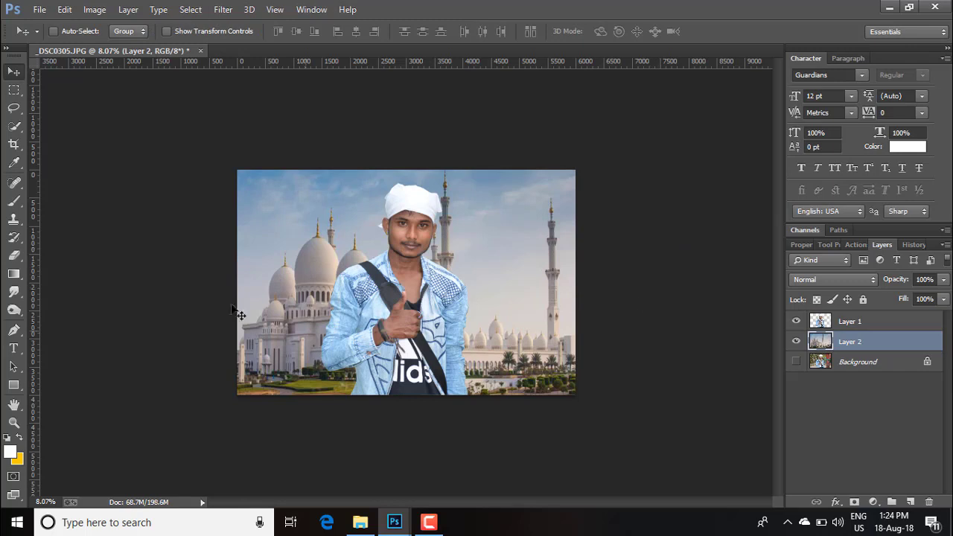
# Crop the image to a portrait frame around the man, trimming both sides and adding some more sky above his head
pyautogui.click(14, 144)
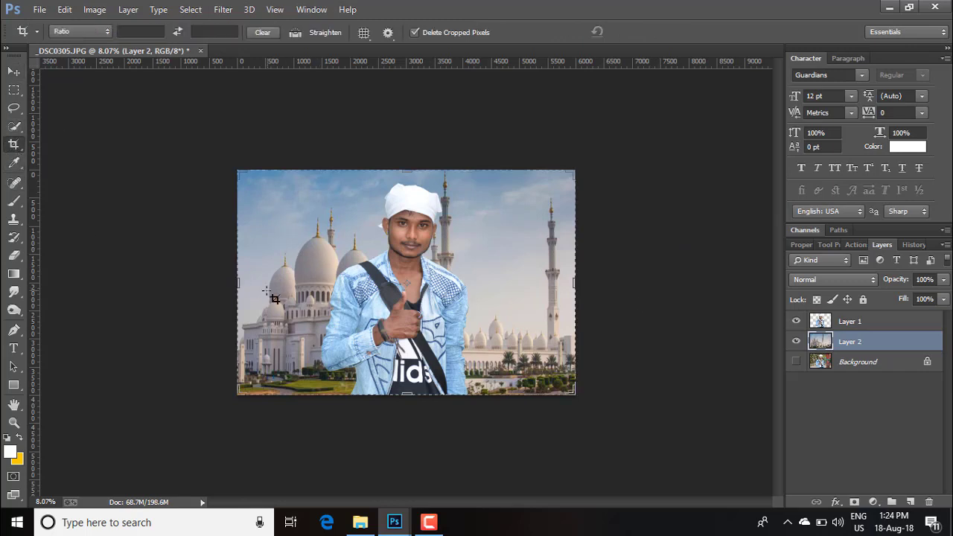
pyautogui.moveTo(237, 283); pyautogui.dragTo(270, 281)
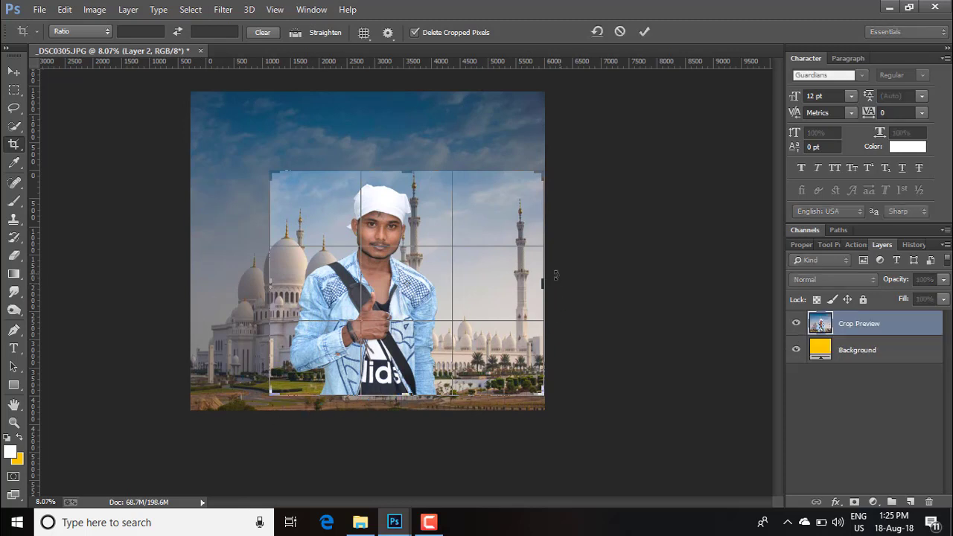
pyautogui.moveTo(545, 284); pyautogui.dragTo(463, 250)
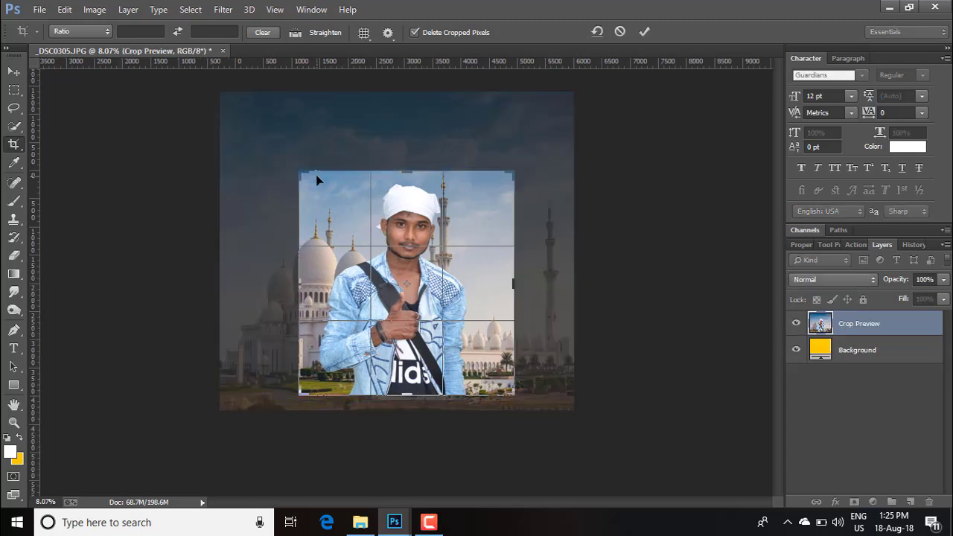
pyautogui.moveTo(407, 172); pyautogui.dragTo(407, 160)
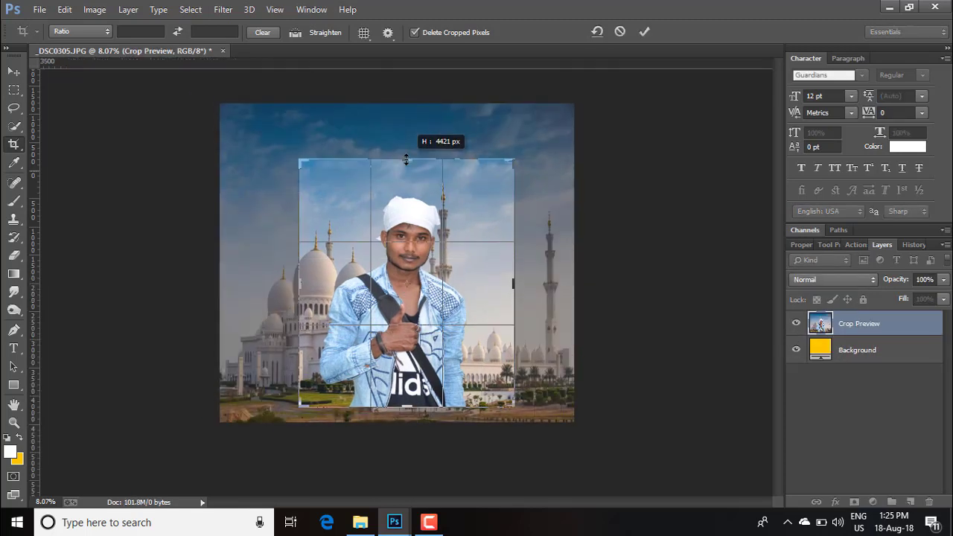
pyautogui.moveTo(514, 160); pyautogui.dragTo(518, 158)
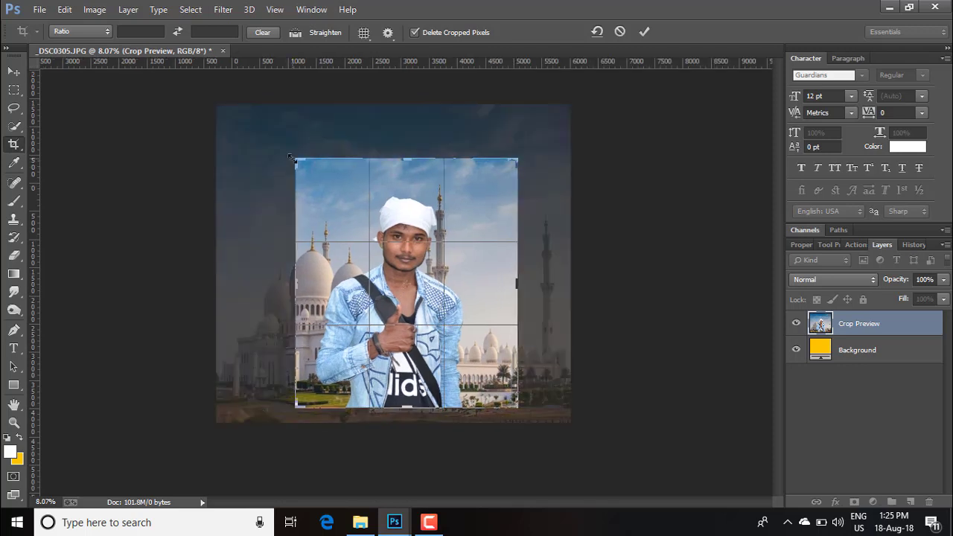
pyautogui.moveTo(293, 159); pyautogui.dragTo(289, 155)
pyautogui.click(642, 34)
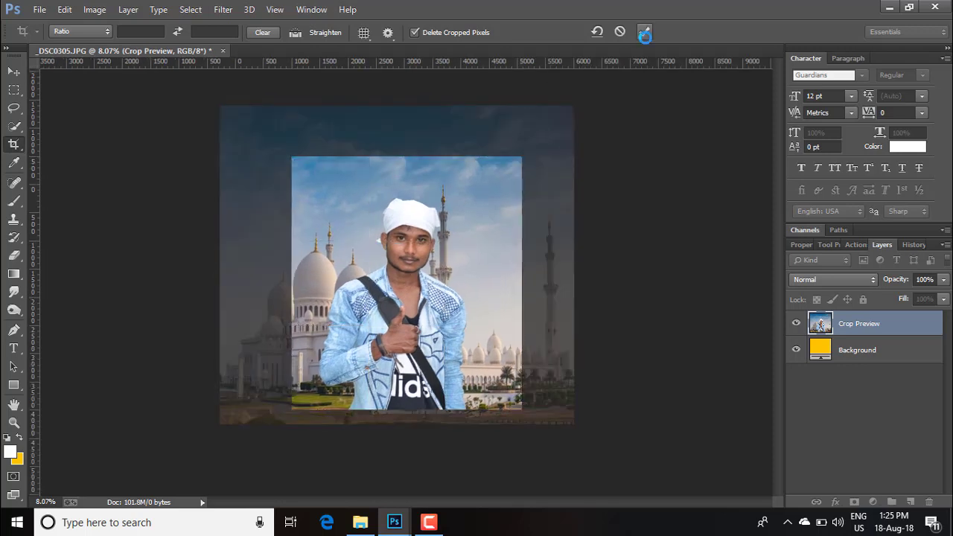
# Stretch the mosque layer to the right to 115.10% width using the transform controls, and turn those controls off
pyautogui.click(13, 71)
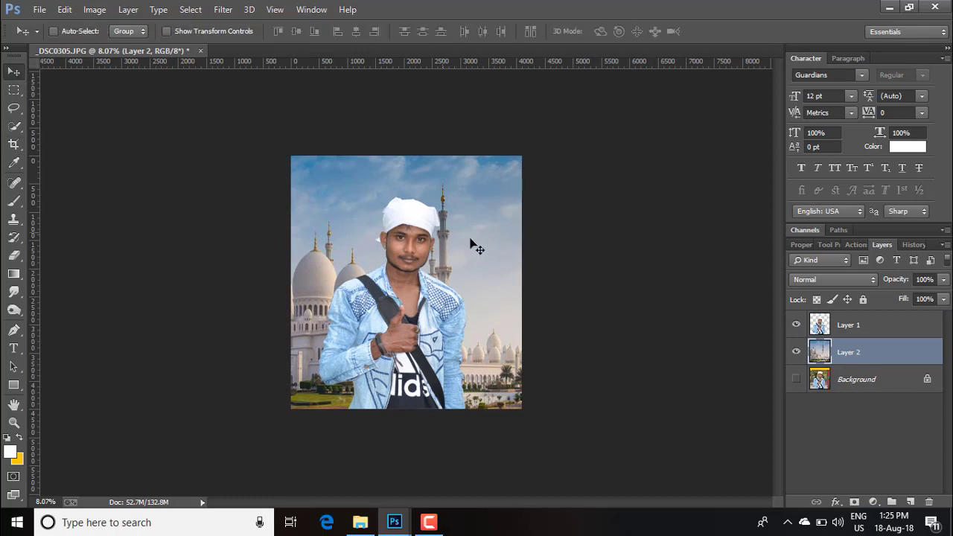
pyautogui.click(166, 31)
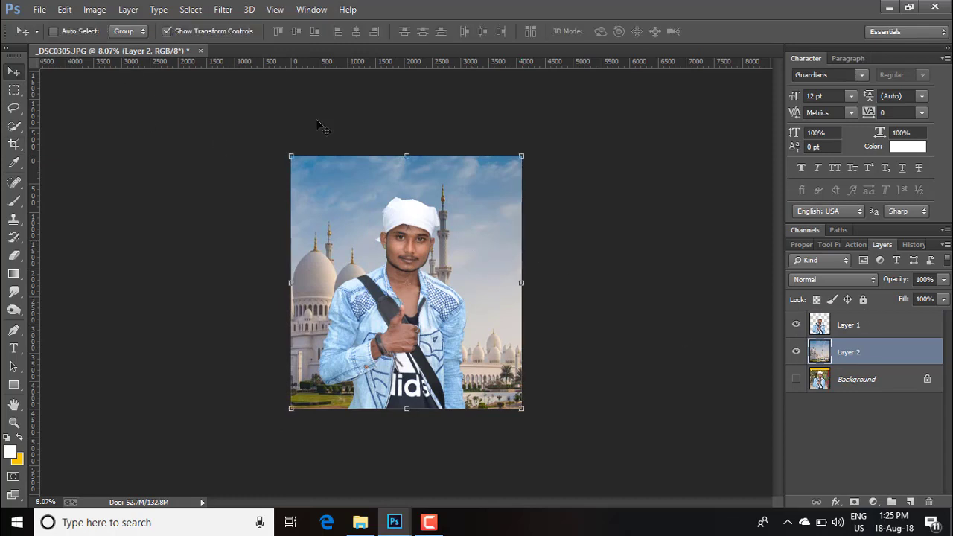
pyautogui.moveTo(520, 157); pyautogui.dragTo(556, 154)
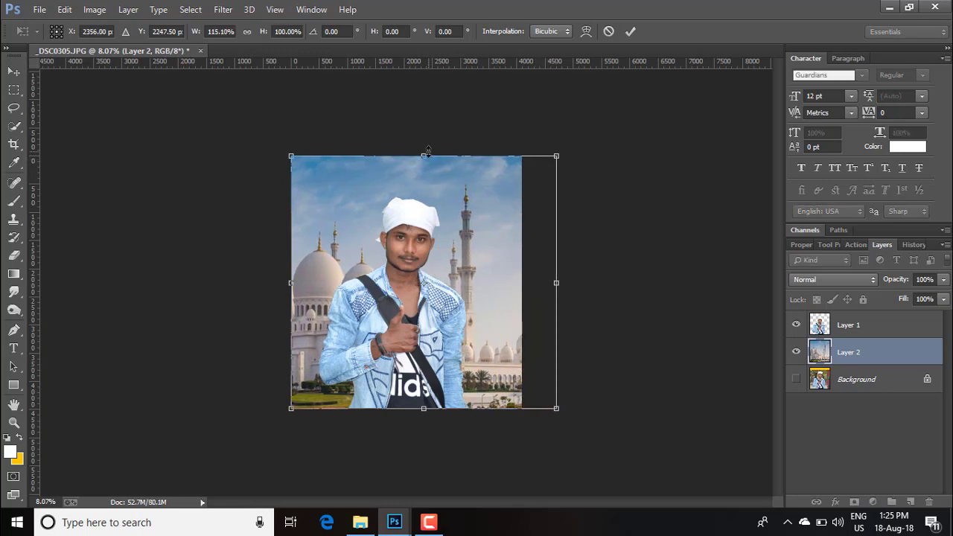
pyautogui.moveTo(426, 155)
pyautogui.mouseDown()
pyautogui.moveTo(432, 143)
pyautogui.moveTo(445, 155)
pyautogui.mouseUp()
pyautogui.click(629, 31)
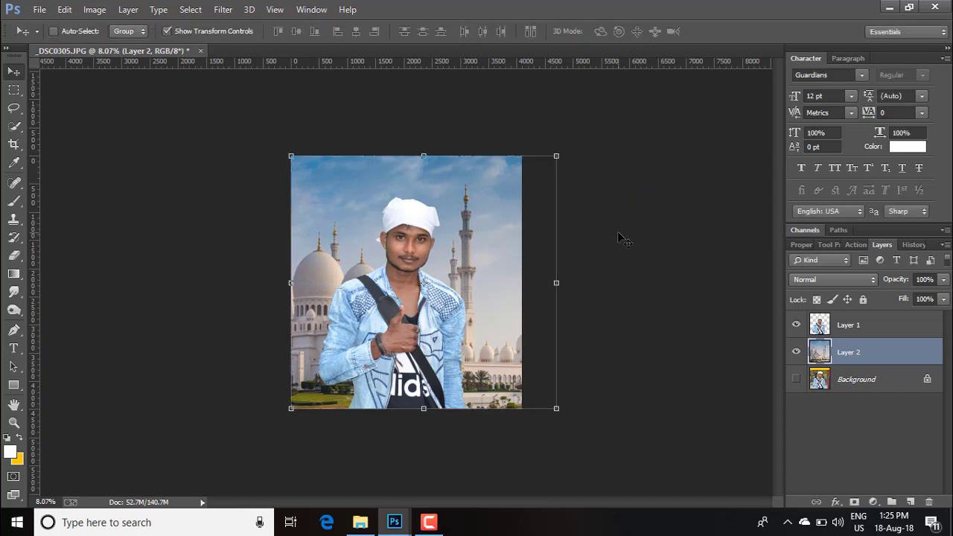
pyautogui.scroll(4, 615, 230)
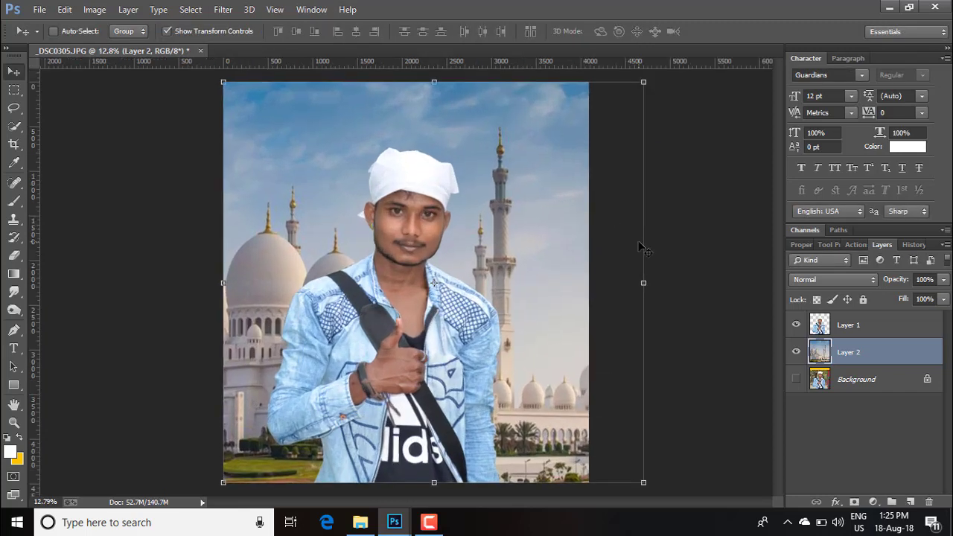
pyautogui.click(166, 31)
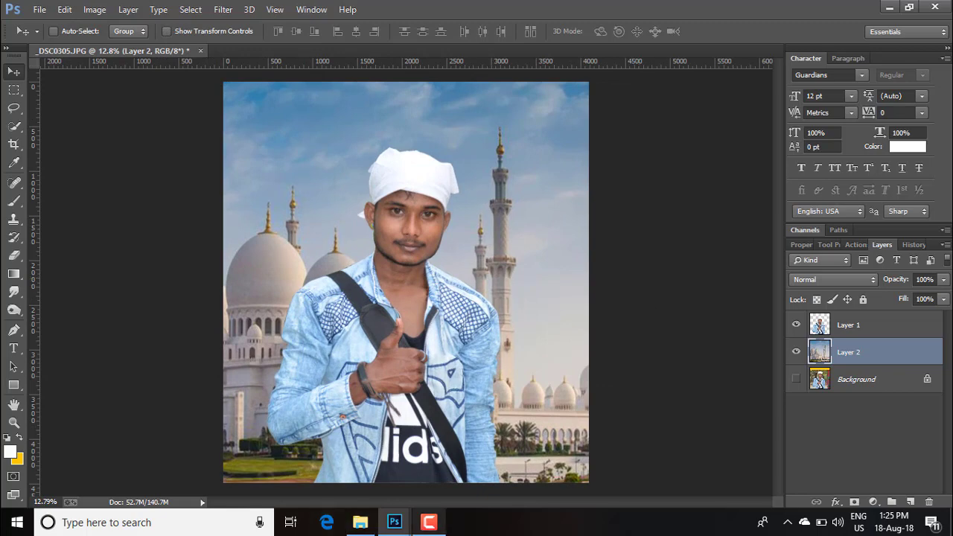
pyautogui.click(431, 523)
pyautogui.click(886, 457)
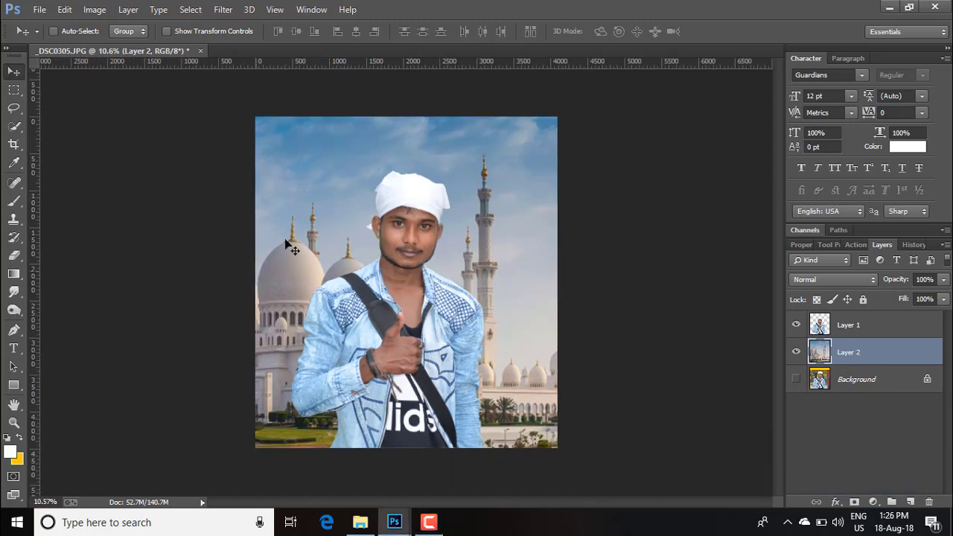
# Show the transform controls and extend the canvas upward with the Crop tool, adding a narrow empty strip above the sky
pyautogui.click(165, 31)
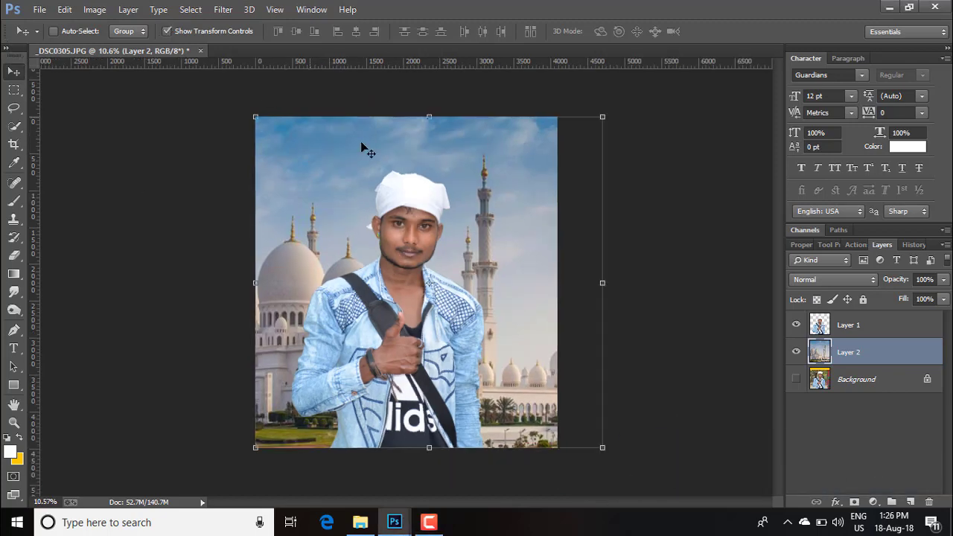
pyautogui.click(14, 144)
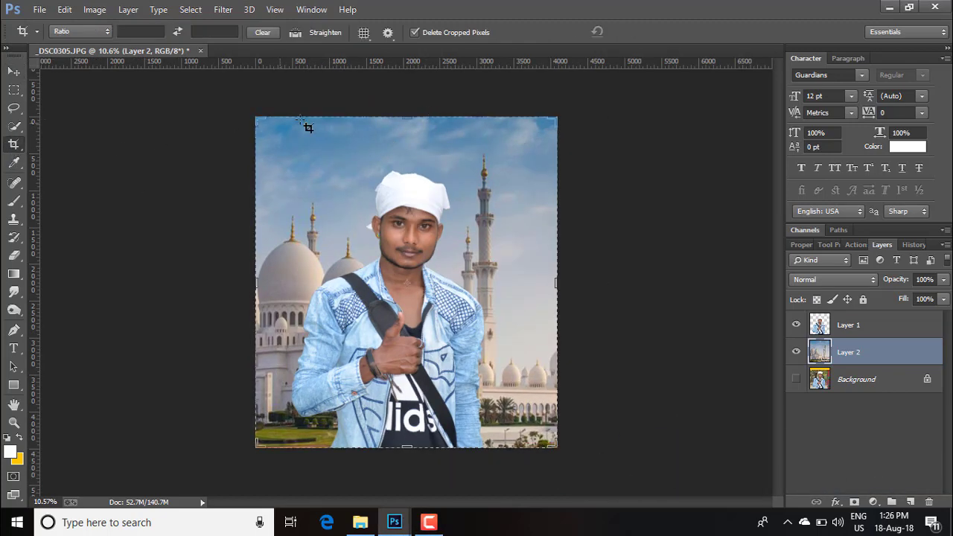
pyautogui.moveTo(409, 110); pyautogui.dragTo(405, 102)
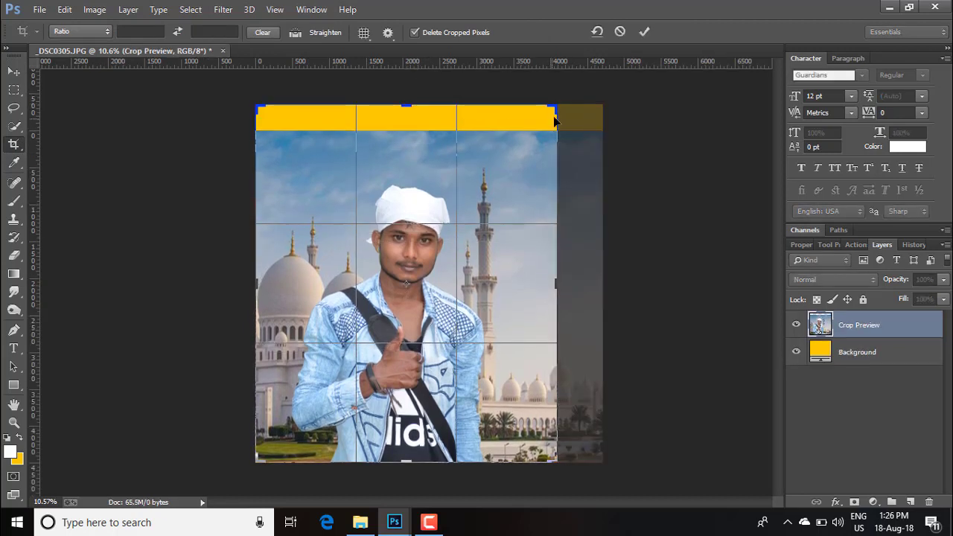
pyautogui.click(644, 31)
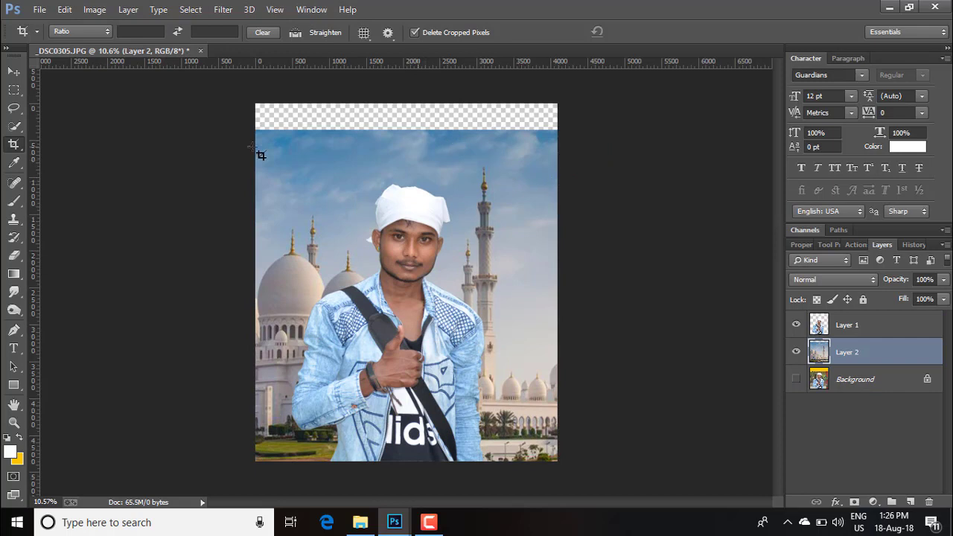
pyautogui.click(15, 73)
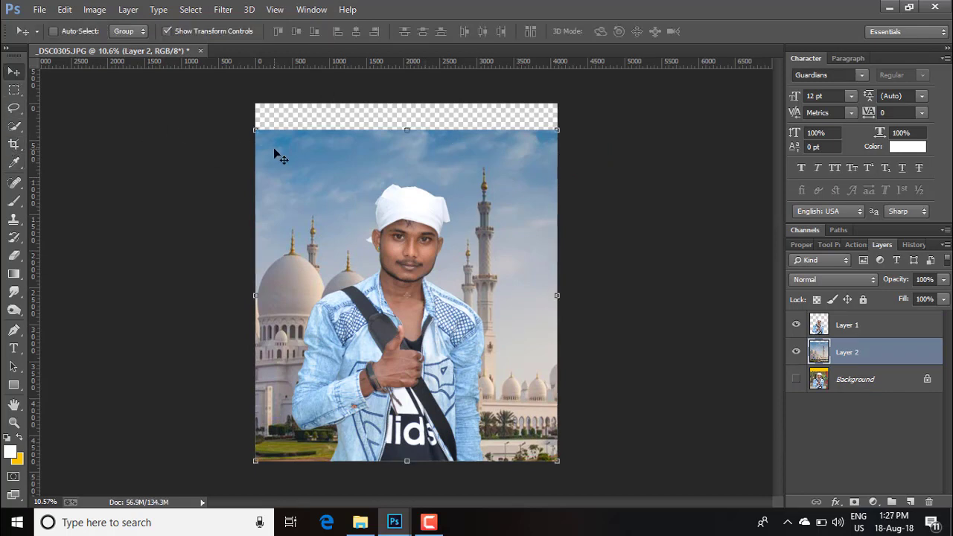
# Copy a full-width strip of the upper sky to its own layer and move it up over the empty area
pyautogui.click(14, 90)
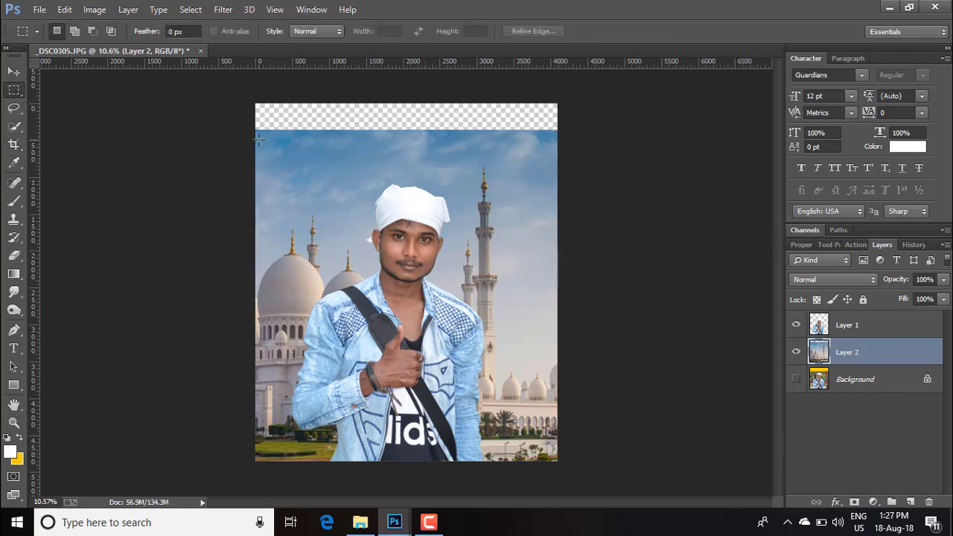
pyautogui.moveTo(256, 131); pyautogui.dragTo(558, 162)
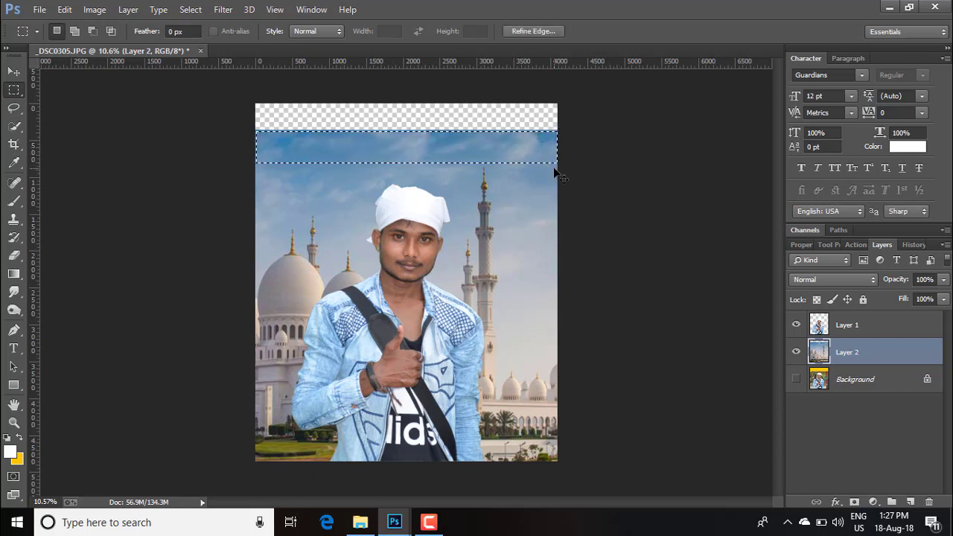
pyautogui.hotkey('ctrl', 'j')
pyautogui.click(15, 71)
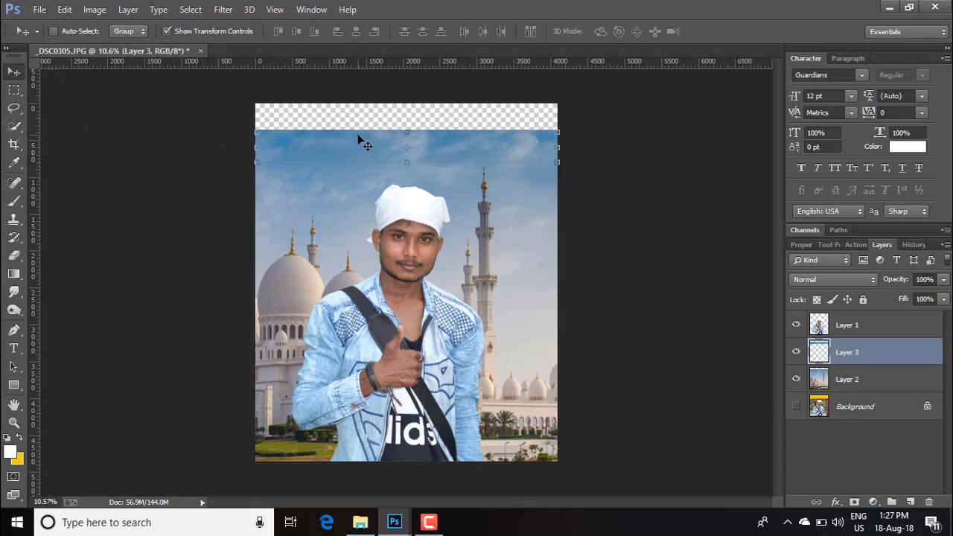
pyautogui.moveTo(361, 141)
pyautogui.mouseDown()
pyautogui.moveTo(354, 125)
pyautogui.moveTo(369, 126)
pyautogui.mouseUp()
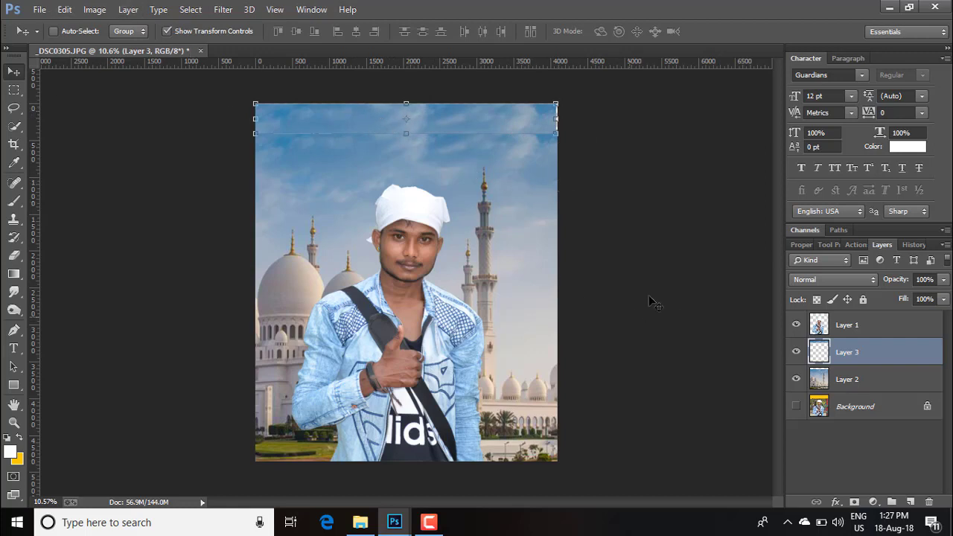
# Stretch the sky strip to 100.44% width and 109.09% height to fill the gap, and turn off the transform controls
pyautogui.moveTo(672, 294); pyautogui.dragTo(673, 290)
pyautogui.moveTo(532, 120)
pyautogui.mouseDown()
pyautogui.moveTo(532, 135)
pyautogui.moveTo(526, 128)
pyautogui.mouseUp()
pyautogui.moveTo(533, 123); pyautogui.dragTo(560, 139)
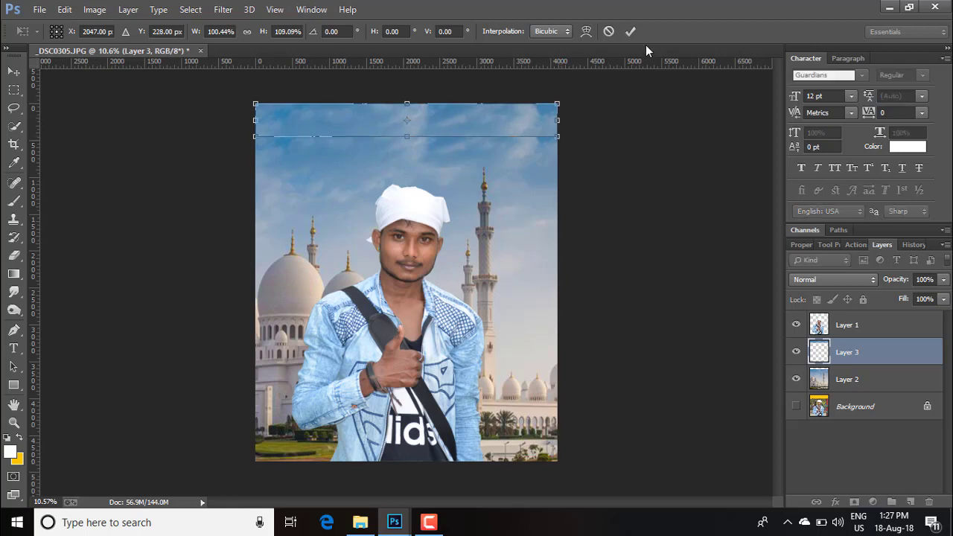
pyautogui.click(632, 32)
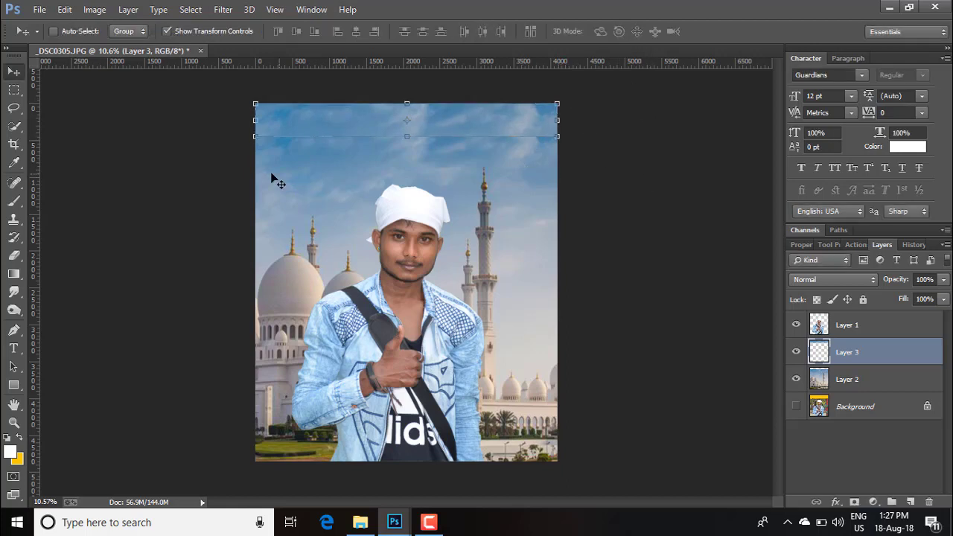
pyautogui.click(167, 32)
# Erase the sky strip's lower seam with a 300 px eraser and merge the strip into the mosque layer
pyautogui.click(13, 255)
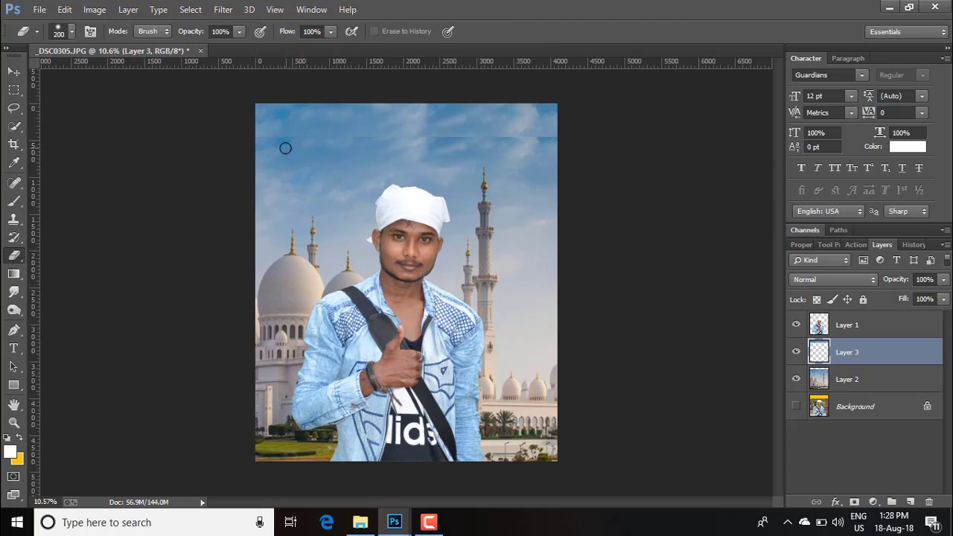
pyautogui.moveTo(295, 142); pyautogui.dragTo(565, 144)
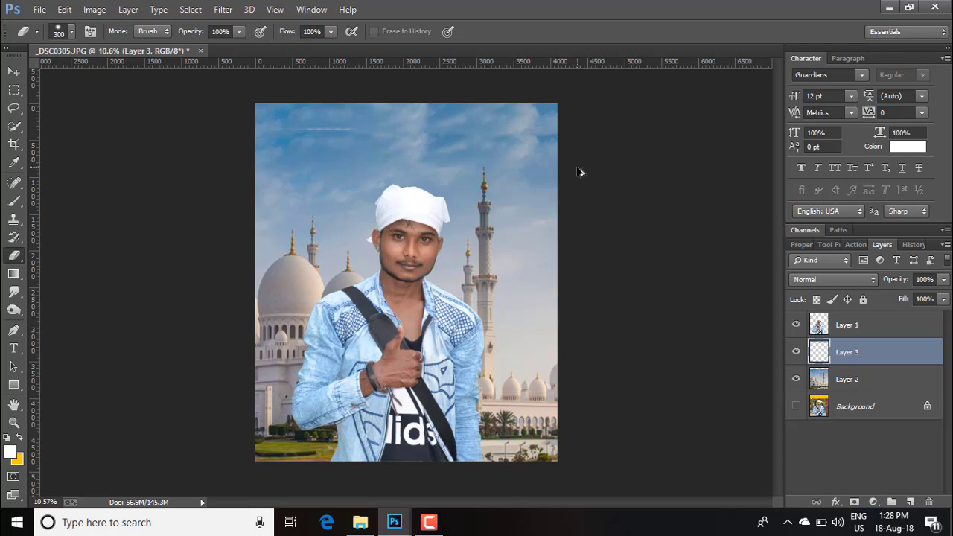
pyautogui.hotkey('ctrl', 'z')
pyautogui.moveTo(264, 146)
pyautogui.mouseDown()
pyautogui.moveTo(566, 140)
pyautogui.moveTo(444, 145)
pyautogui.mouseUp()
pyautogui.rightClick(843, 362)
pyautogui.click(575, 397)
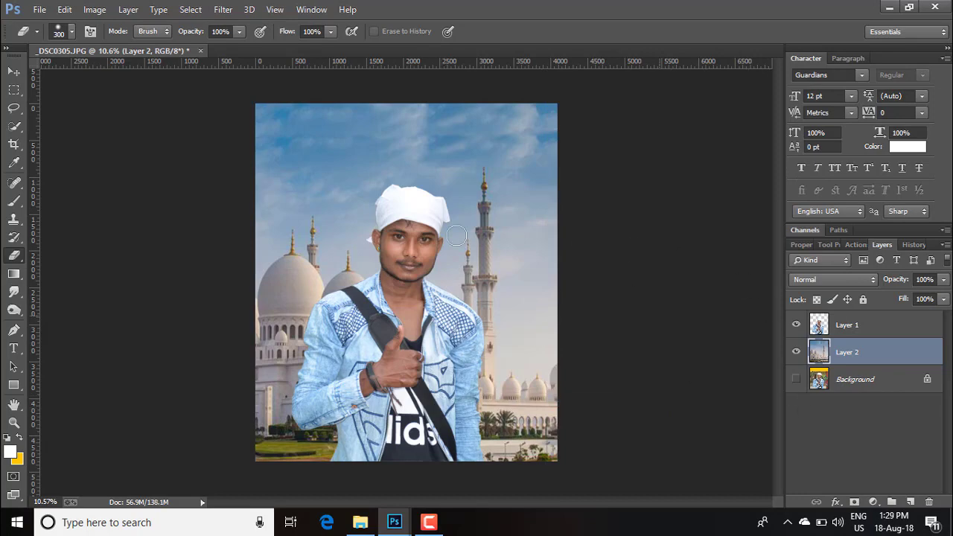
# Apply a Gaussian Blur with a 20.9 pixel radius to the mosque layer
pyautogui.click(223, 9)
pyautogui.moveTo(320, 153)
pyautogui.click(467, 274)
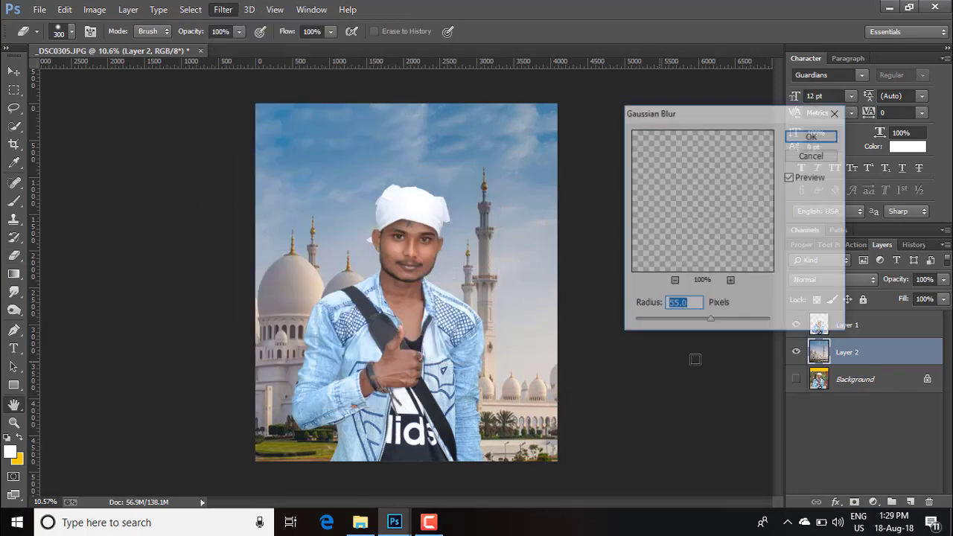
pyautogui.moveTo(705, 326); pyautogui.dragTo(694, 321)
pyautogui.click(815, 137)
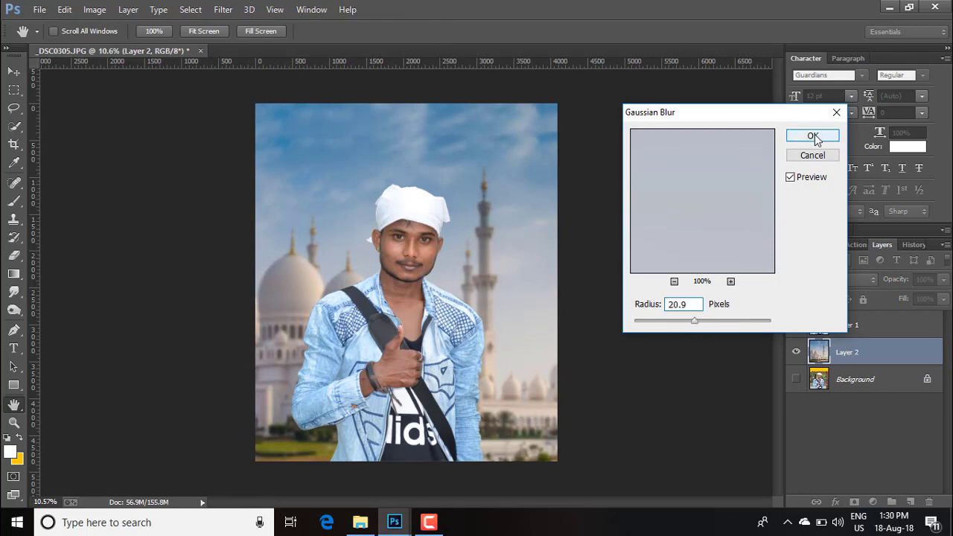
pyautogui.click(879, 325)
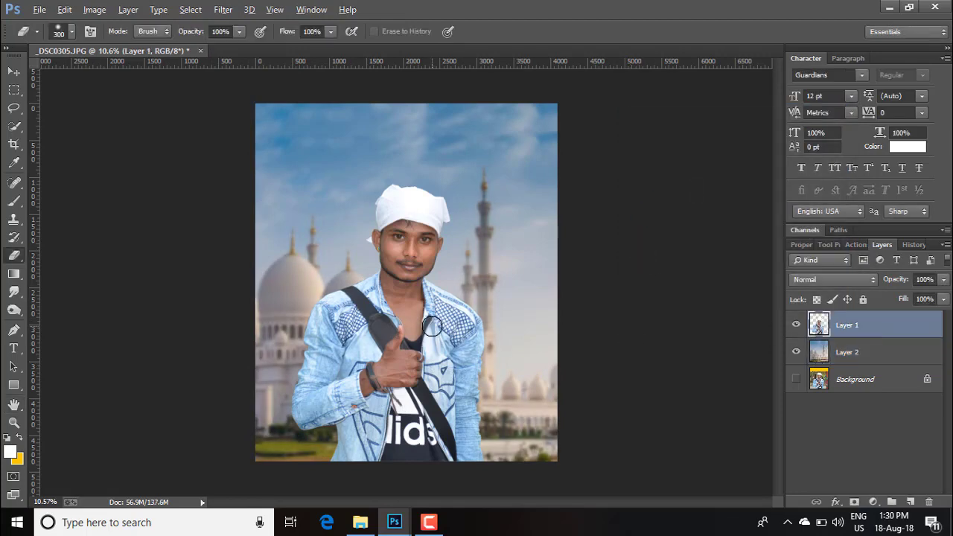
pyautogui.scroll(3, 432, 325)
pyautogui.scroll(-3, 415, 283)
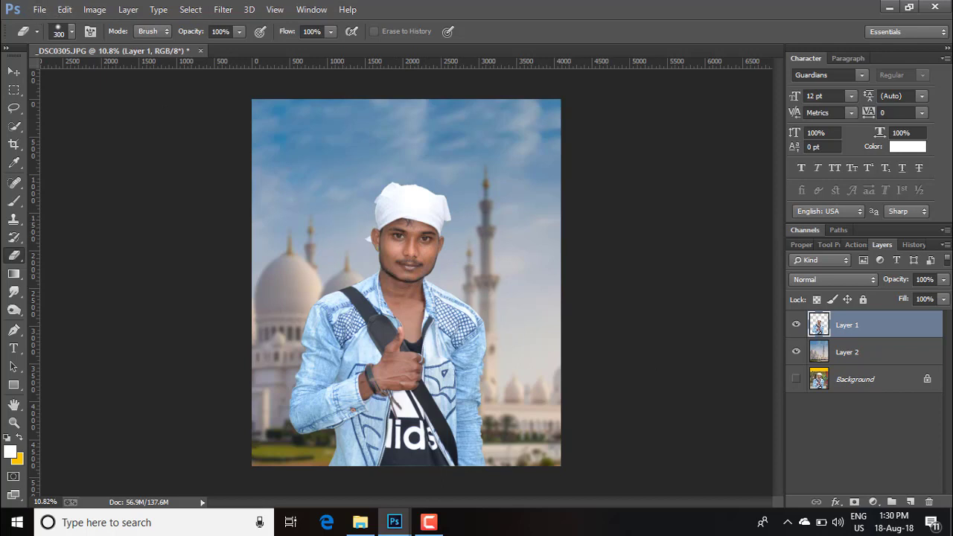
pyautogui.click(428, 522)
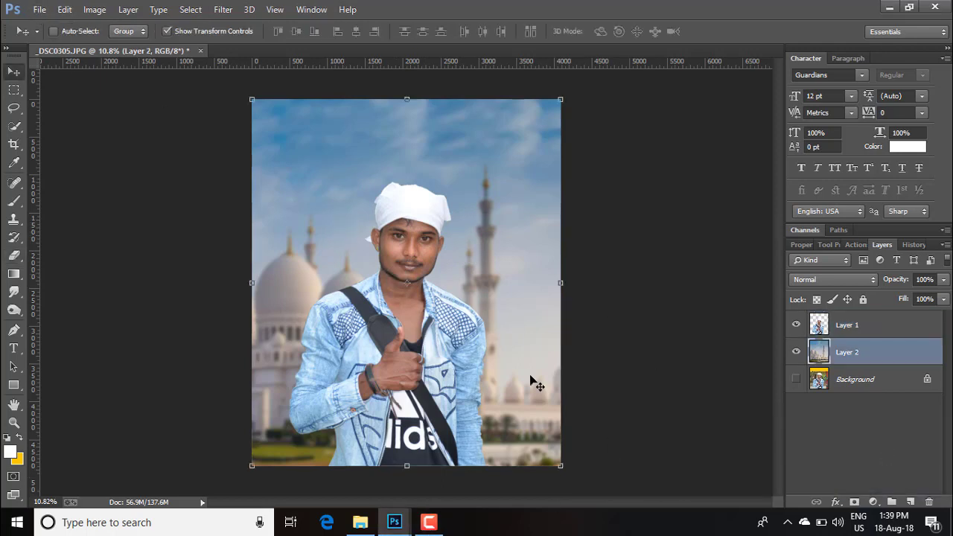
# Open the snow image download (1).png and paste a copy of it into the portrait above the mosque layer
pyautogui.click(39, 9)
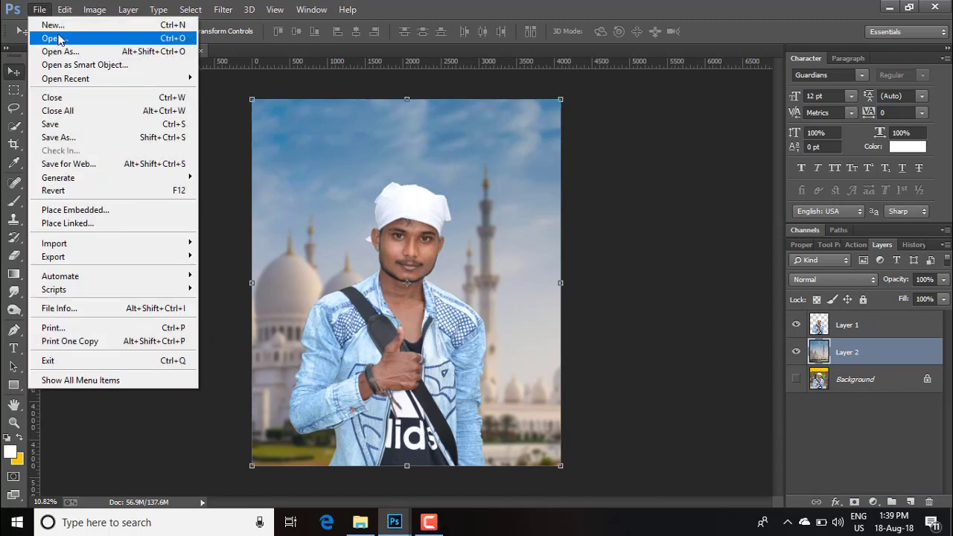
pyautogui.click(394, 522)
pyautogui.click(539, 493)
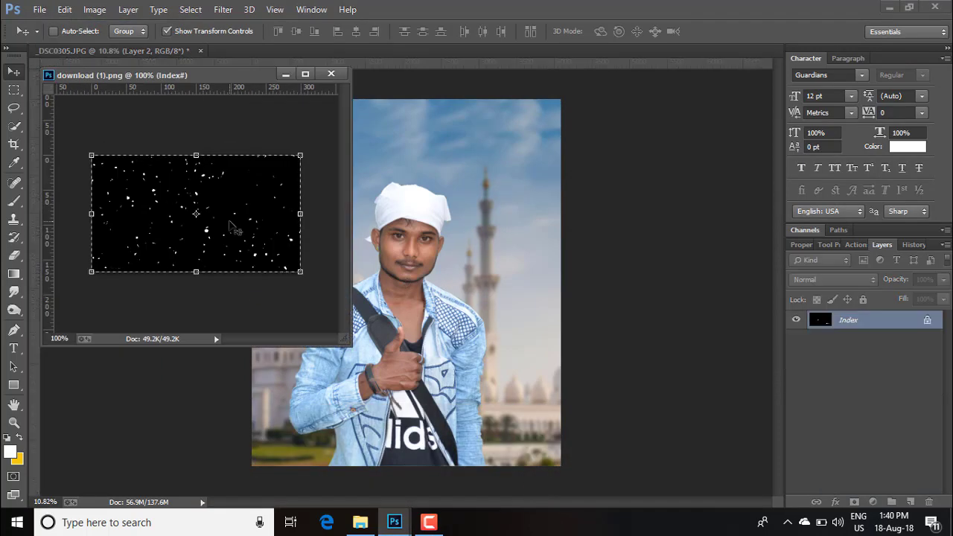
pyautogui.click(286, 74)
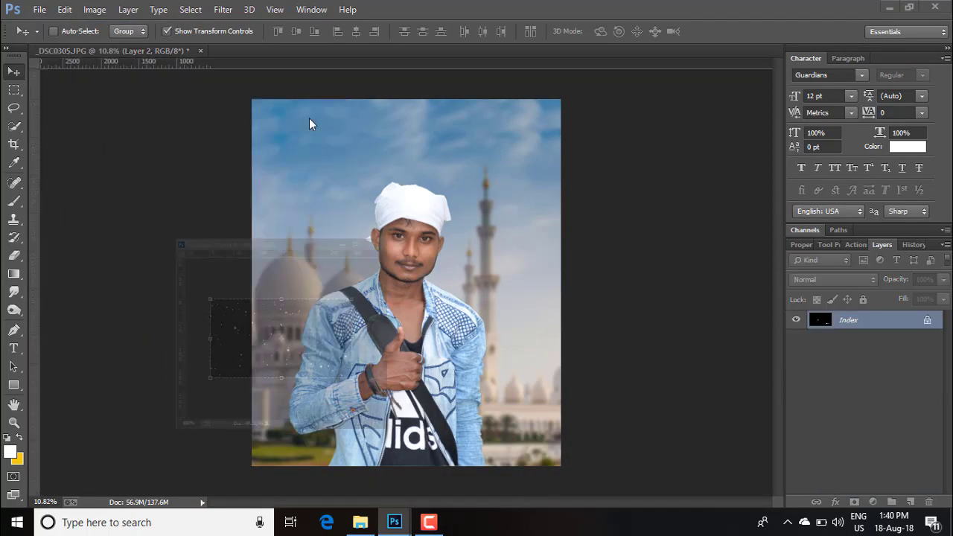
pyautogui.hotkey('ctrl', 'v')
# Scale the snow layer to about 1740% width and 2308% height over the sky, and set its blend mode to Screen
pyautogui.moveTo(418, 289); pyautogui.dragTo(588, 428)
pyautogui.moveTo(519, 389); pyautogui.dragTo(291, 184)
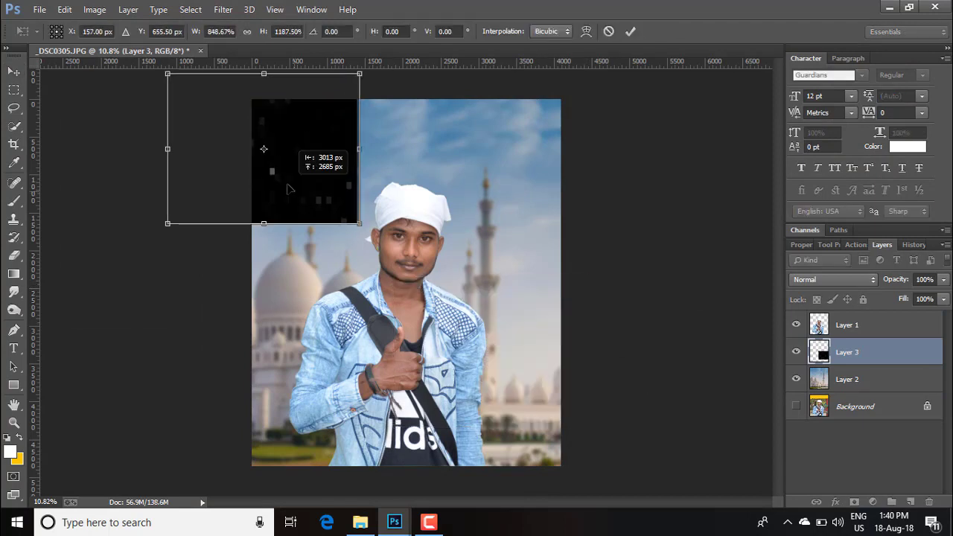
pyautogui.moveTo(360, 225); pyautogui.dragTo(563, 368)
pyautogui.moveTo(528, 212); pyautogui.dragTo(545, 186)
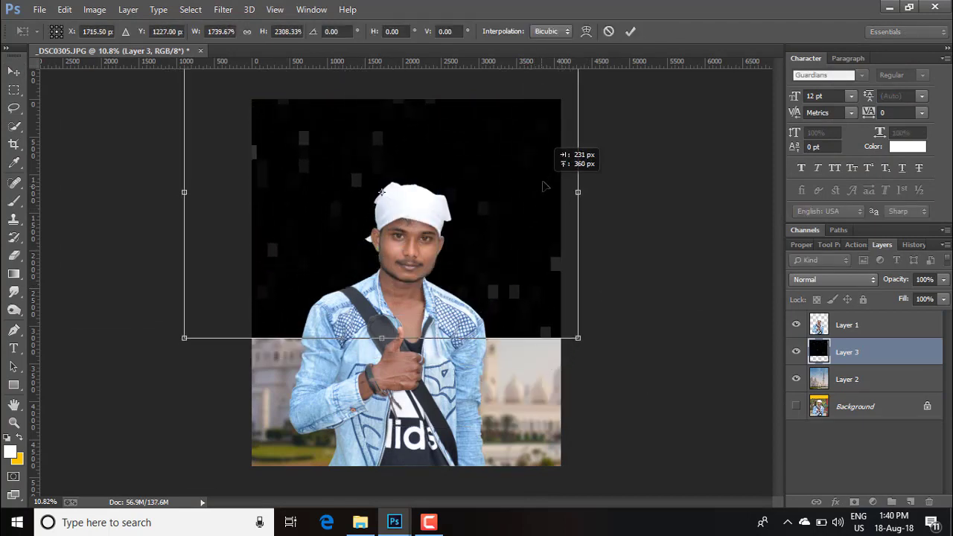
pyautogui.click(630, 33)
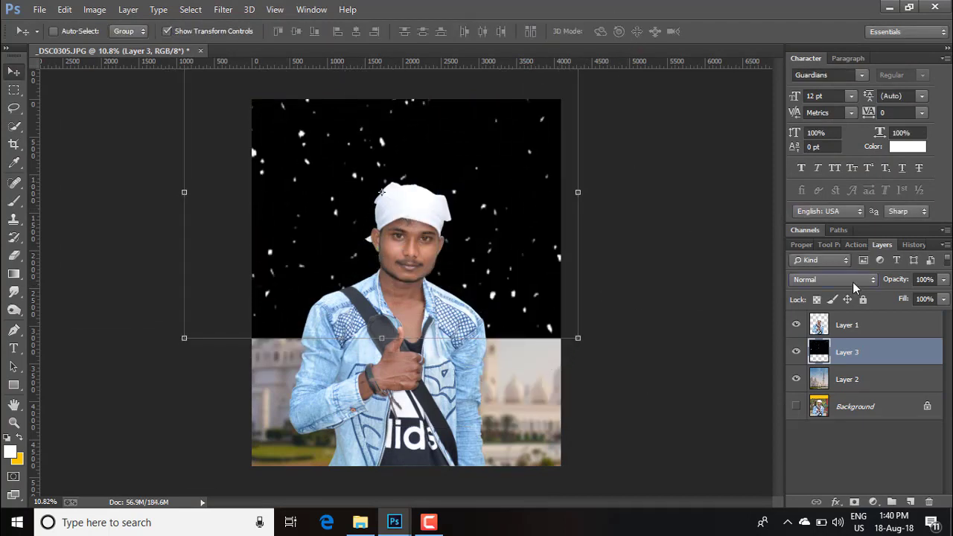
pyautogui.click(855, 286)
pyautogui.click(834, 117)
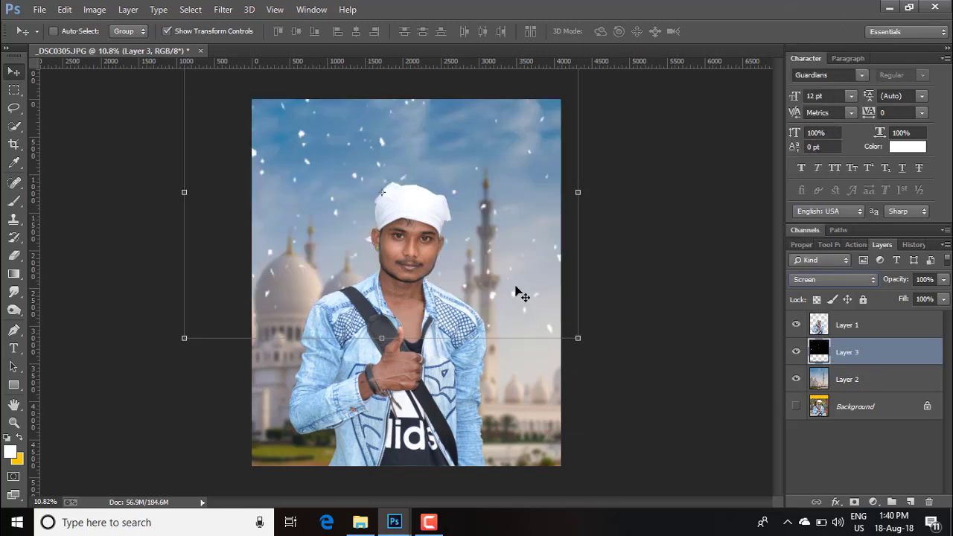
# Reposition the snow over the sky and scale it to 83.00% width and 115.24% height
pyautogui.moveTo(519, 292); pyautogui.dragTo(542, 233)
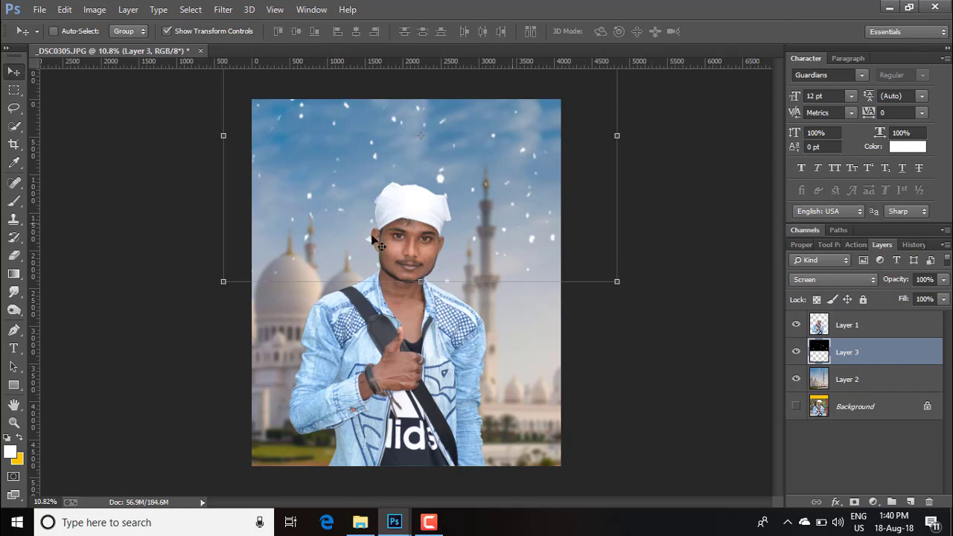
pyautogui.moveTo(362, 230); pyautogui.dragTo(391, 161)
pyautogui.moveTo(498, 160); pyautogui.dragTo(493, 134)
pyautogui.moveTo(641, 189); pyautogui.dragTo(560, 304)
pyautogui.moveTo(522, 251); pyautogui.dragTo(537, 269)
pyautogui.moveTo(367, 220)
pyautogui.mouseDown()
pyautogui.moveTo(382, 220)
pyautogui.moveTo(377, 236)
pyautogui.mouseUp()
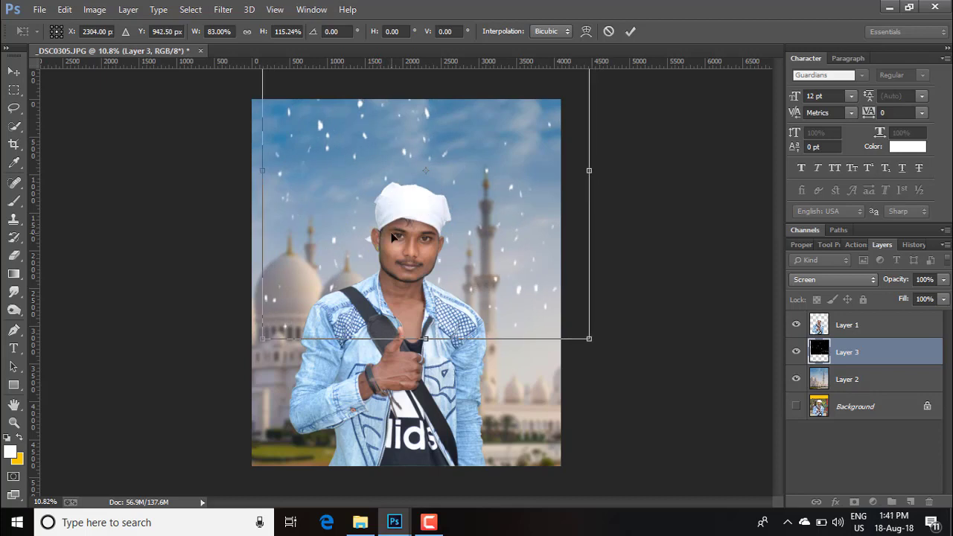
pyautogui.click(629, 31)
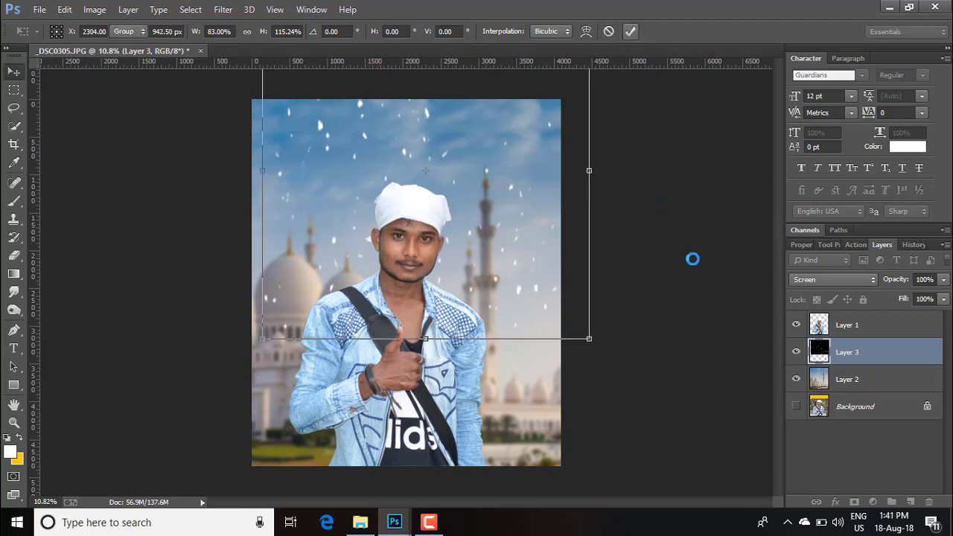
# Soften the snow layer with a Gaussian Blur and shift the layer slightly up and to the left
pyautogui.click(222, 9)
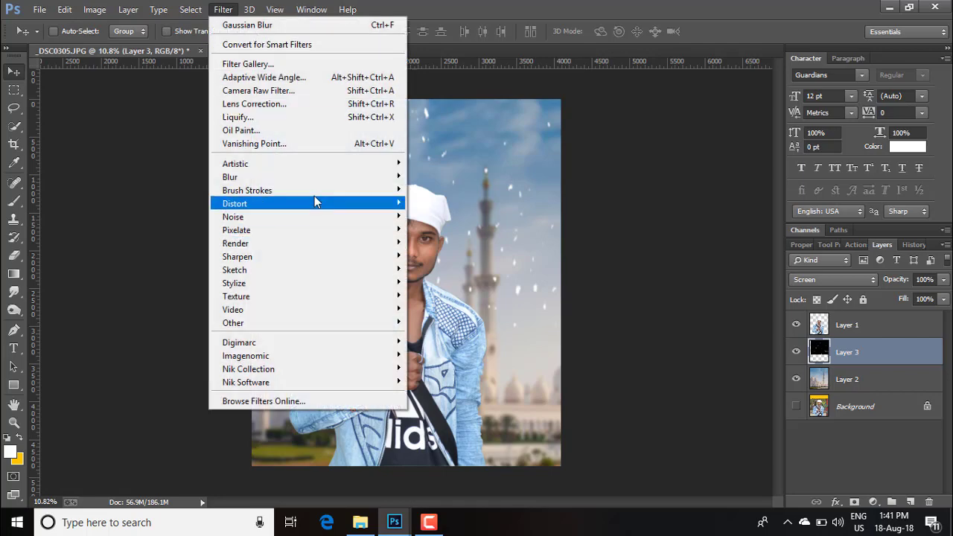
pyautogui.moveTo(312, 179)
pyautogui.click(445, 277)
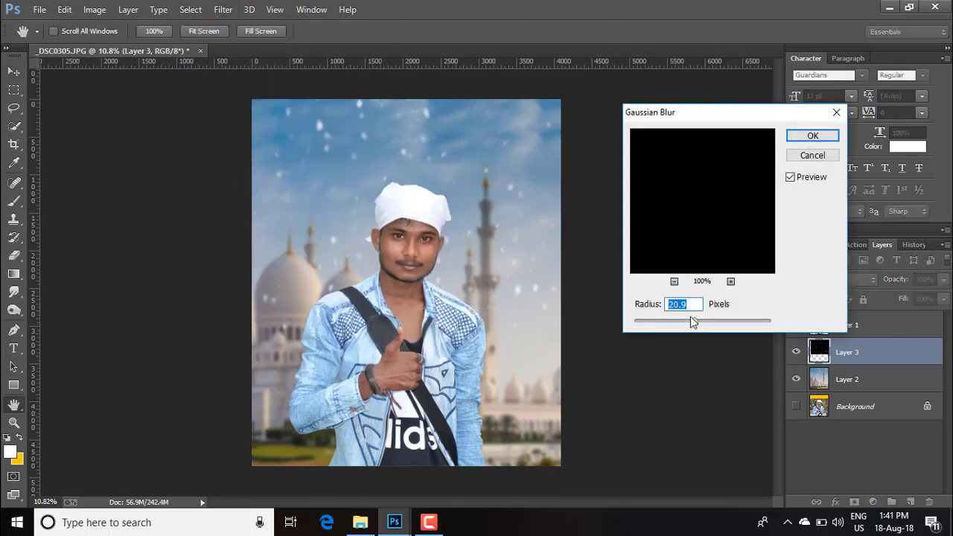
pyautogui.moveTo(689, 322); pyautogui.dragTo(686, 327)
pyautogui.moveTo(693, 327); pyautogui.dragTo(691, 324)
pyautogui.click(801, 142)
pyautogui.moveTo(504, 213); pyautogui.dragTo(495, 202)
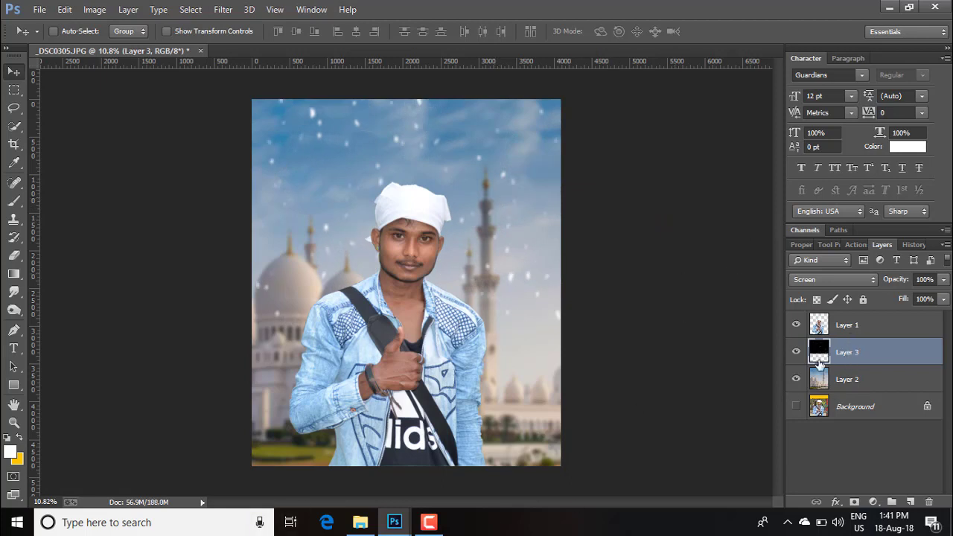
# Merge the snow layer down into the mosque layer
pyautogui.click(879, 332)
pyautogui.click(873, 359)
pyautogui.rightClick(872, 359)
pyautogui.click(652, 404)
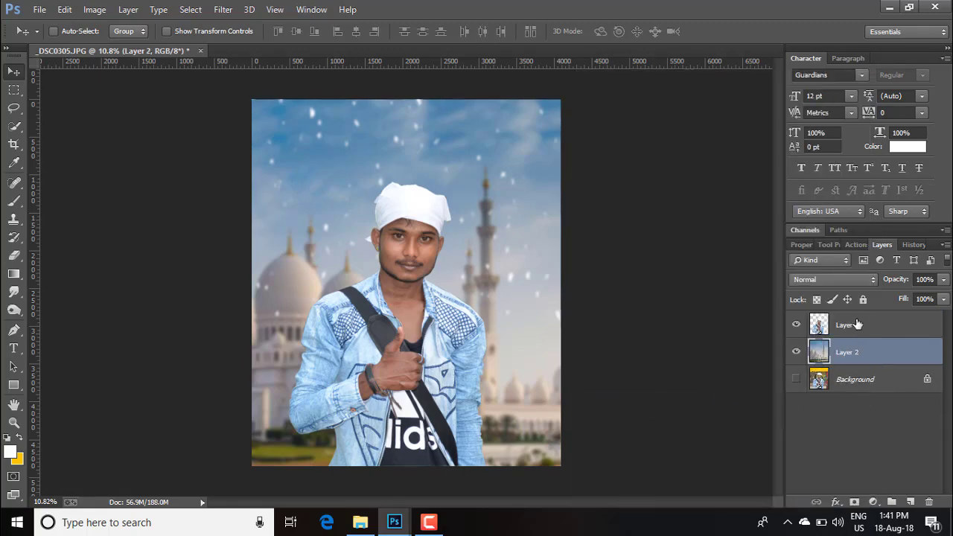
# Delete the hidden Background layer
pyautogui.click(861, 381)
pyautogui.rightClick(850, 354)
pyautogui.click(872, 384)
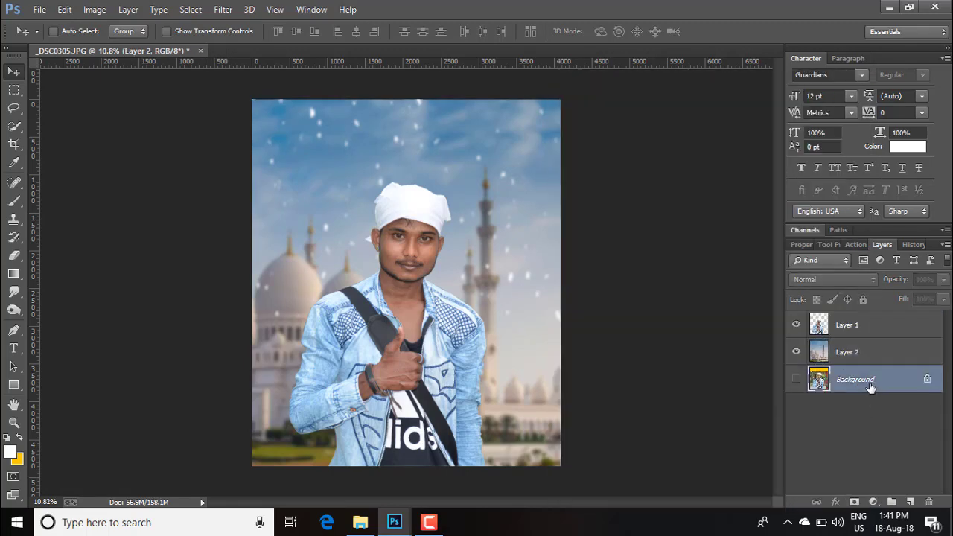
pyautogui.press('Delete')
# Apply the Camera Raw filter to Layer 1, the cut-out man, with Highlights at +6 and Vibrance at +23
pyautogui.click(846, 322)
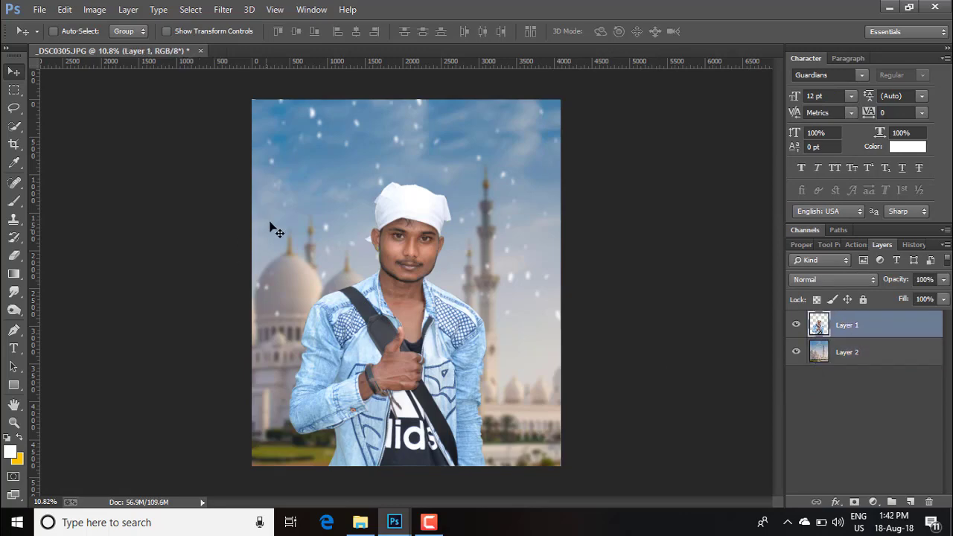
pyautogui.scroll(5, 377, 243)
pyautogui.scroll(-5, 387, 242)
pyautogui.scroll(1, 419, 249)
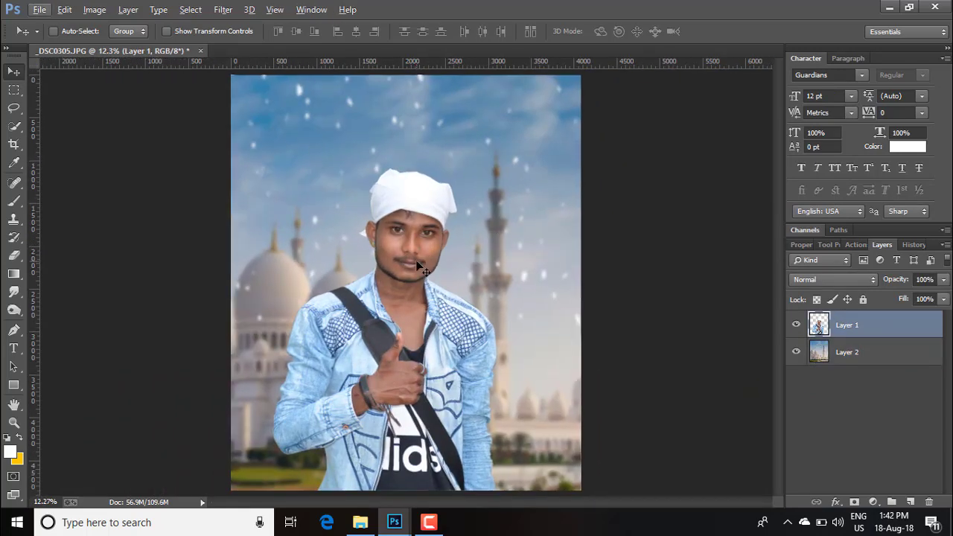
pyautogui.scroll(-1, 418, 263)
pyautogui.click(223, 10)
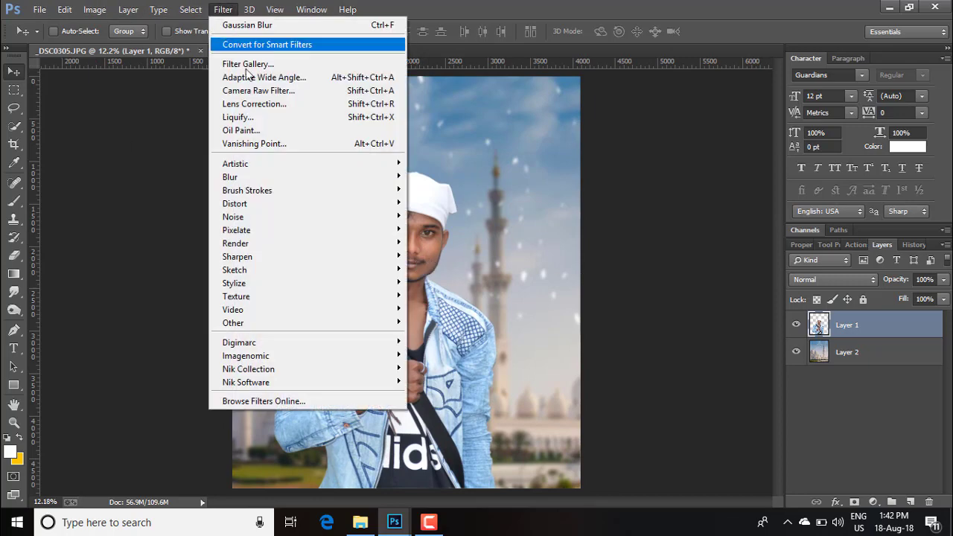
pyautogui.click(277, 91)
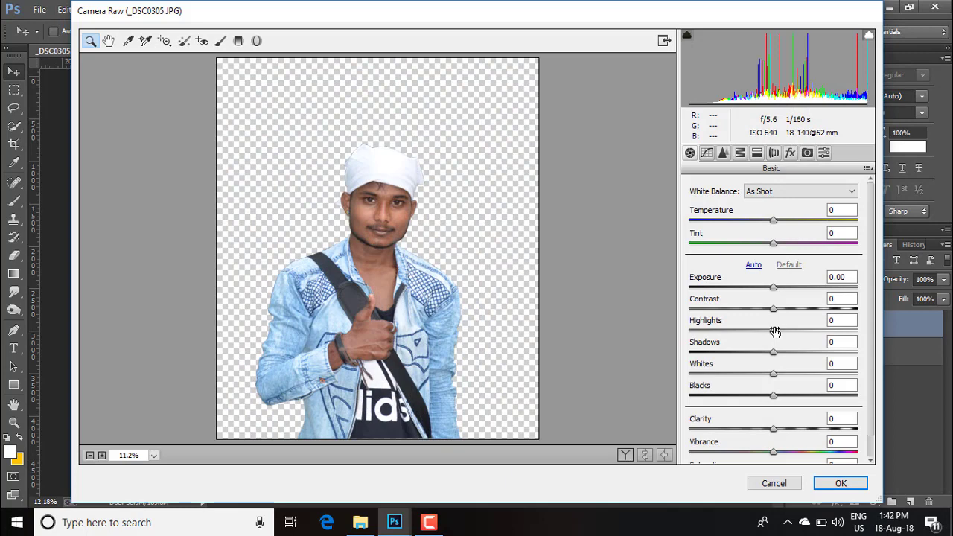
pyautogui.moveTo(775, 330); pyautogui.dragTo(779, 331)
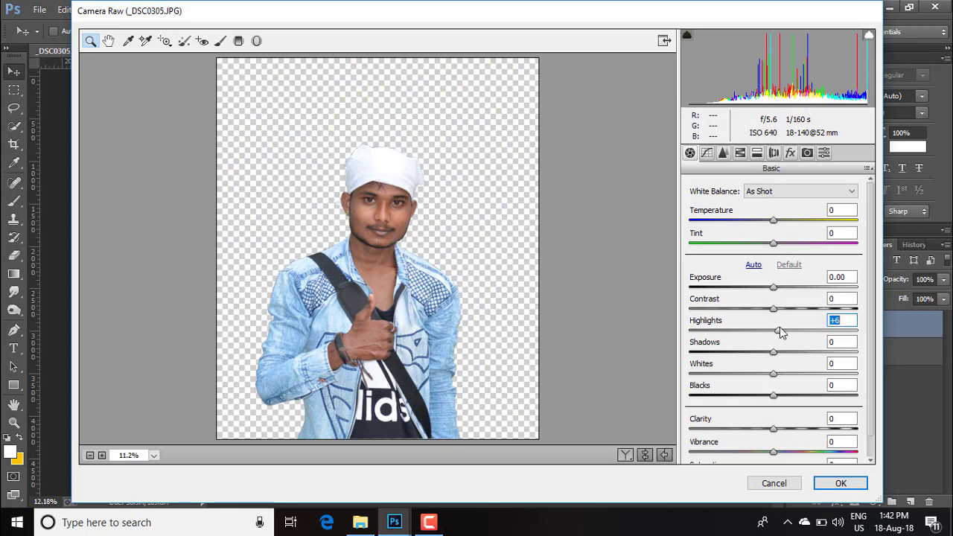
pyautogui.moveTo(774, 452); pyautogui.dragTo(794, 452)
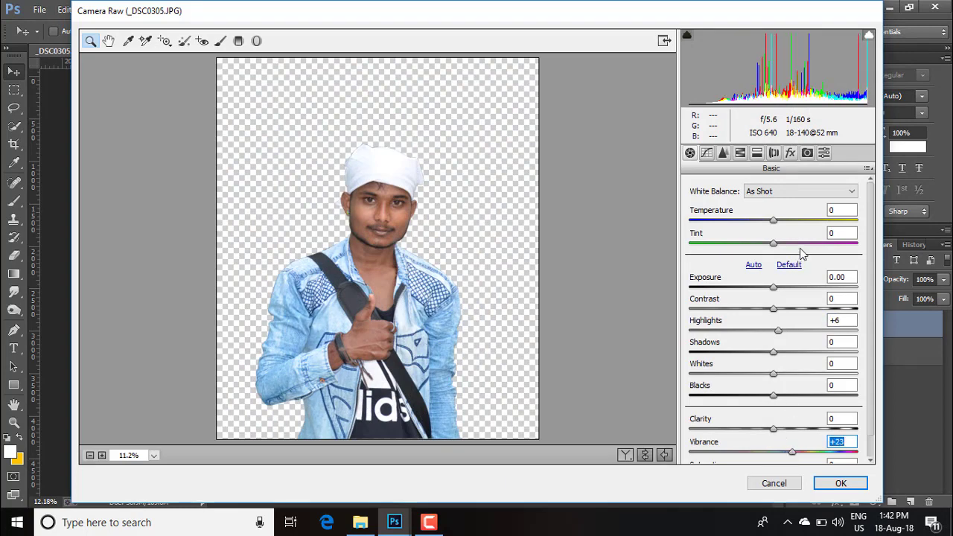
# Set the man's Exposure to +0.05, Temperature to -1 and Saturation to +8 in the basic corrections
pyautogui.moveTo(773, 286); pyautogui.dragTo(775, 287)
pyautogui.moveTo(769, 217); pyautogui.dragTo(777, 224)
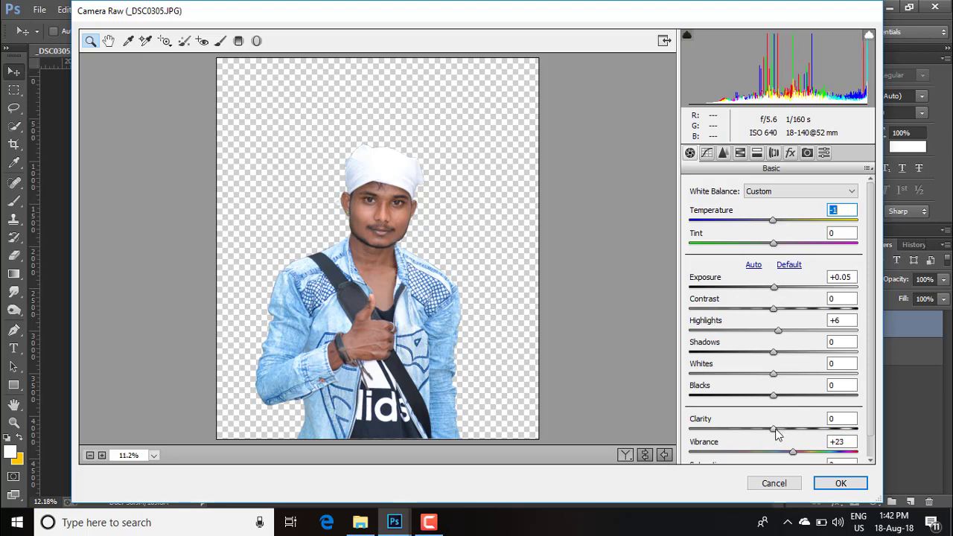
pyautogui.scroll(-1, 786, 445)
pyautogui.moveTo(780, 453); pyautogui.dragTo(780, 454)
# Lower the Lights of the parametric tone curve to -4
pyautogui.click(723, 153)
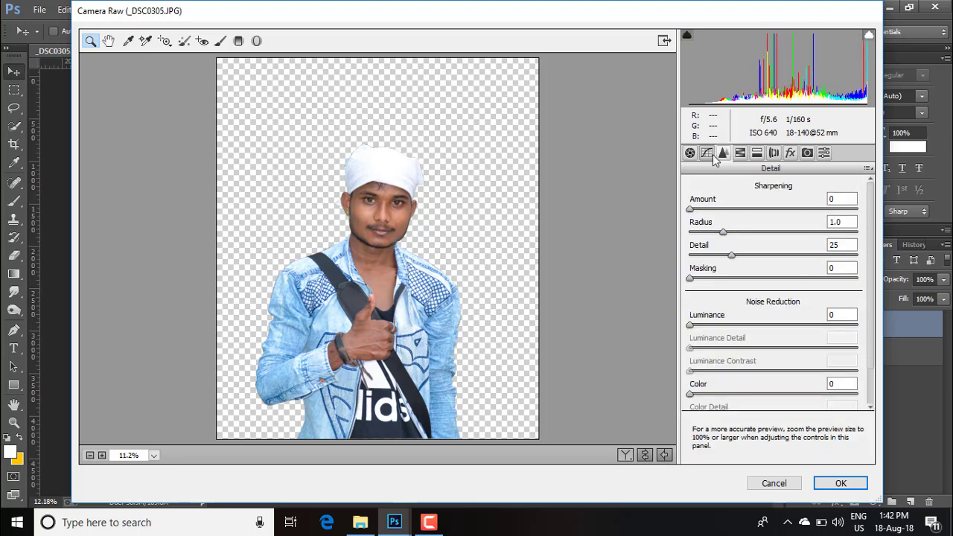
pyautogui.click(706, 152)
pyautogui.moveTo(773, 409); pyautogui.dragTo(770, 411)
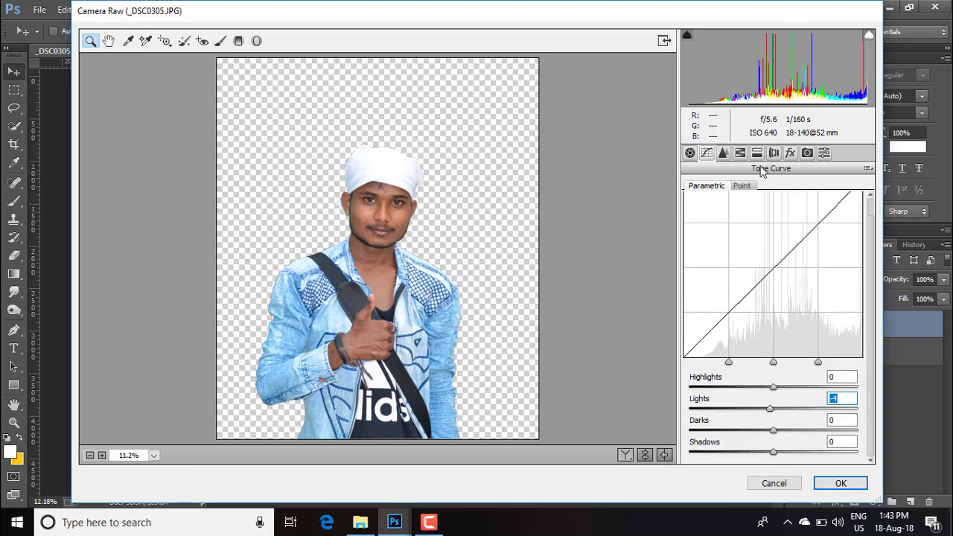
# Try a Greens saturation of +100 in the HSL corrections and return it to neutral
pyautogui.click(740, 152)
pyautogui.moveTo(777, 321); pyautogui.dragTo(863, 320)
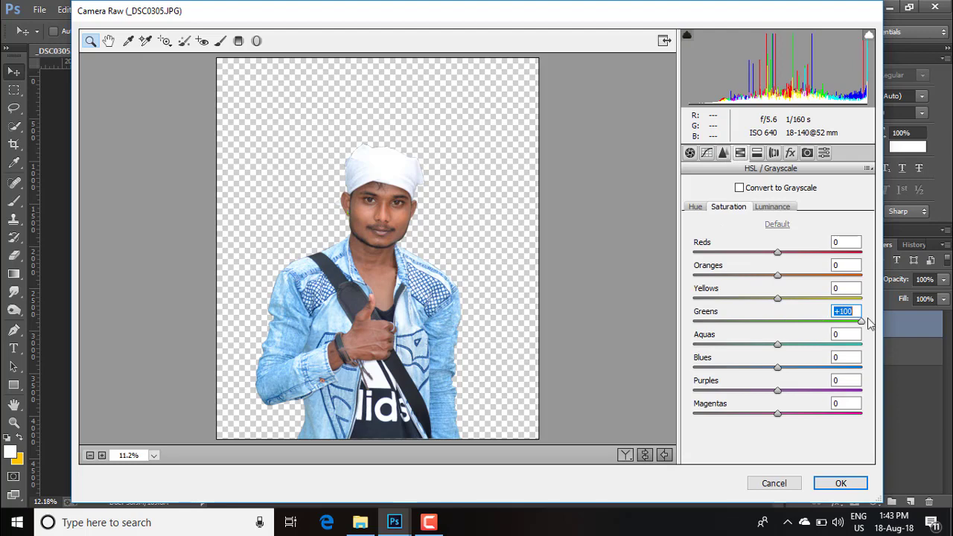
pyautogui.moveTo(779, 369)
pyautogui.mouseDown()
pyautogui.moveTo(813, 366)
pyautogui.moveTo(776, 368)
pyautogui.mouseUp()
pyautogui.moveTo(862, 321); pyautogui.dragTo(779, 323)
# Raise the Luminance noise reduction slightly to smooth the man's skin
pyautogui.click(691, 154)
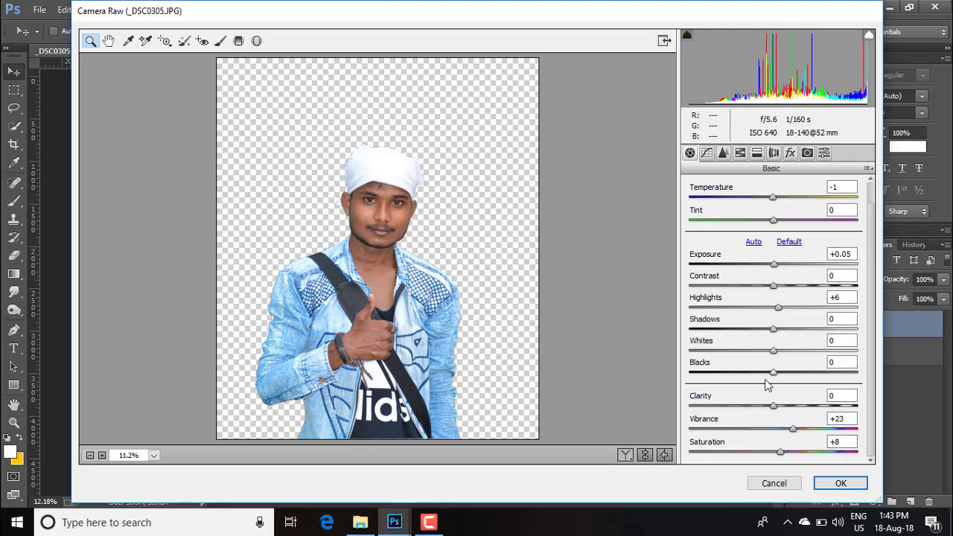
pyautogui.click(707, 152)
pyautogui.click(723, 153)
pyautogui.moveTo(689, 326); pyautogui.dragTo(712, 329)
# Increase the Vibrance a little further and fine-tune the Contrast and Blacks in the basic corrections
pyautogui.click(690, 152)
pyautogui.moveTo(793, 429)
pyautogui.mouseDown()
pyautogui.moveTo(803, 429)
pyautogui.moveTo(784, 452)
pyautogui.moveTo(793, 430)
pyautogui.moveTo(804, 429)
pyautogui.mouseUp()
pyautogui.moveTo(775, 282); pyautogui.dragTo(774, 312)
pyautogui.moveTo(774, 373); pyautogui.dragTo(778, 361)
# Set the Oranges luminance to +40 to brighten the skin and apply the Camera Raw corrections
pyautogui.click(742, 155)
pyautogui.click(772, 206)
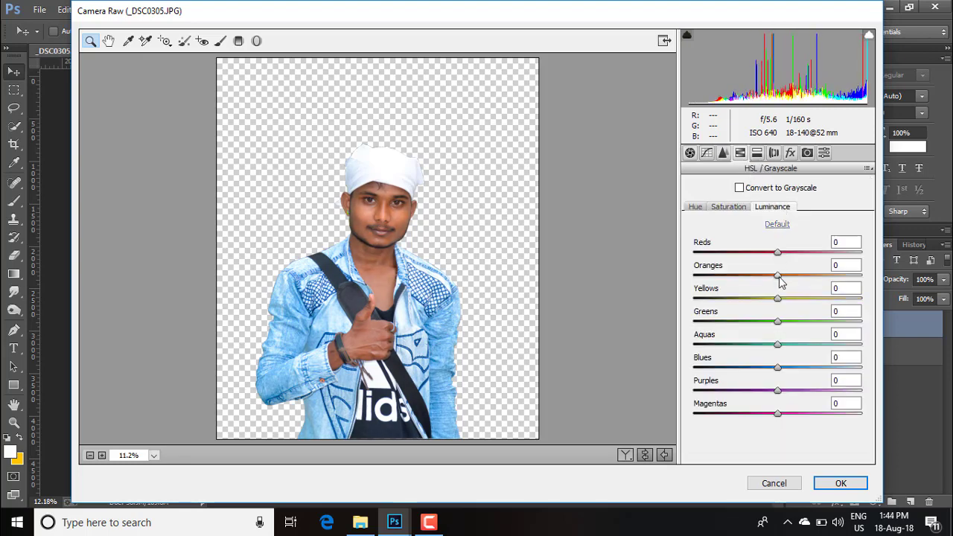
pyautogui.moveTo(777, 275); pyautogui.dragTo(822, 276)
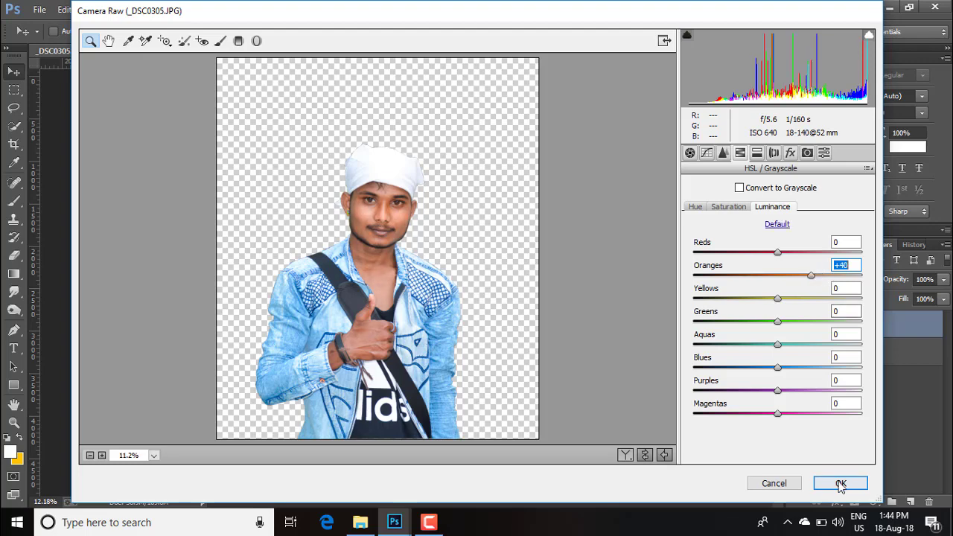
pyautogui.click(840, 483)
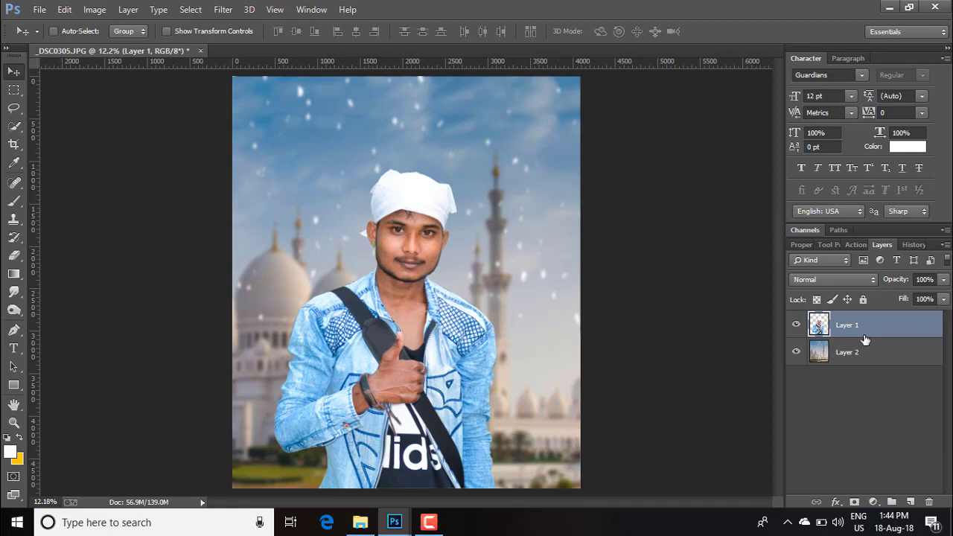
# Undo the Camera Raw correction on Layer 1 and reapply the same filter to a duplicate of that layer
pyautogui.click(826, 343)
pyautogui.click(863, 324)
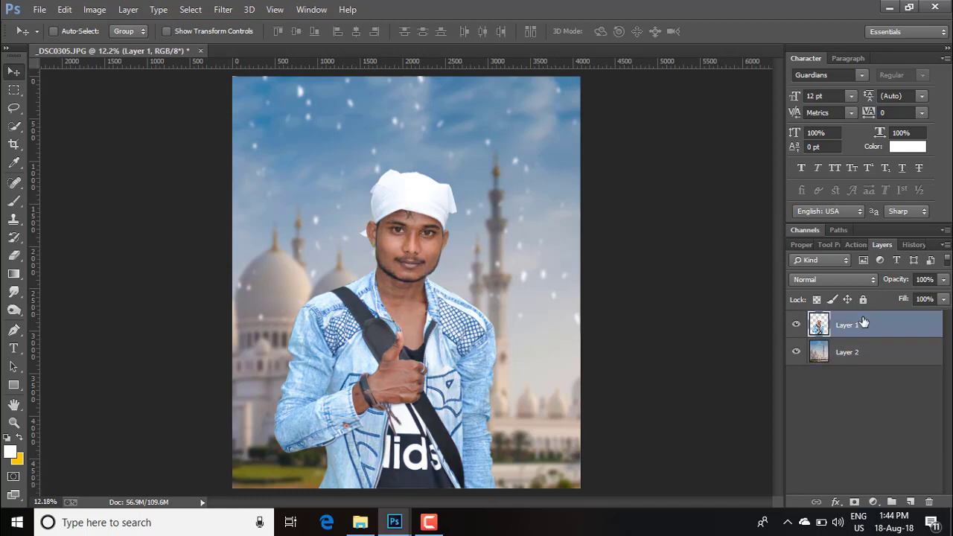
pyautogui.hotkey('ctrl', 'j')
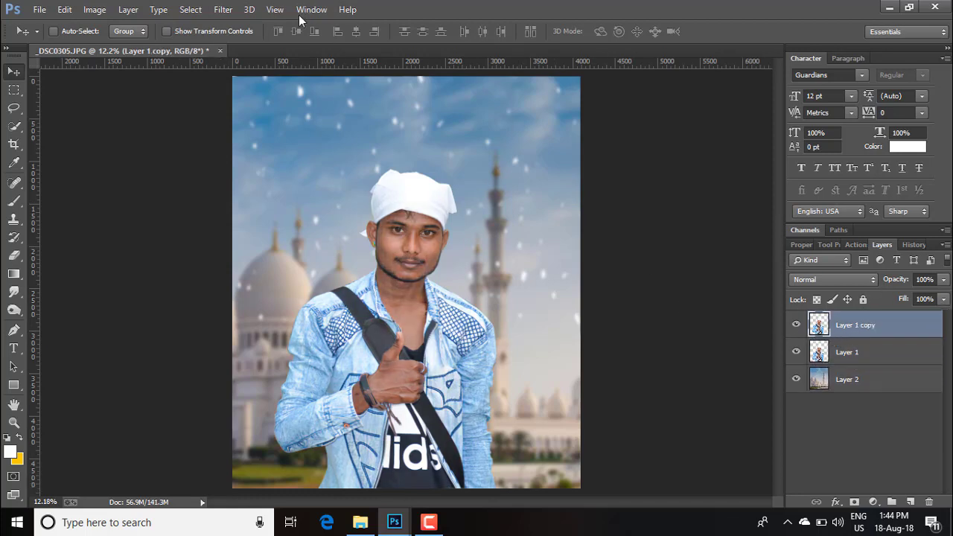
pyautogui.click(222, 10)
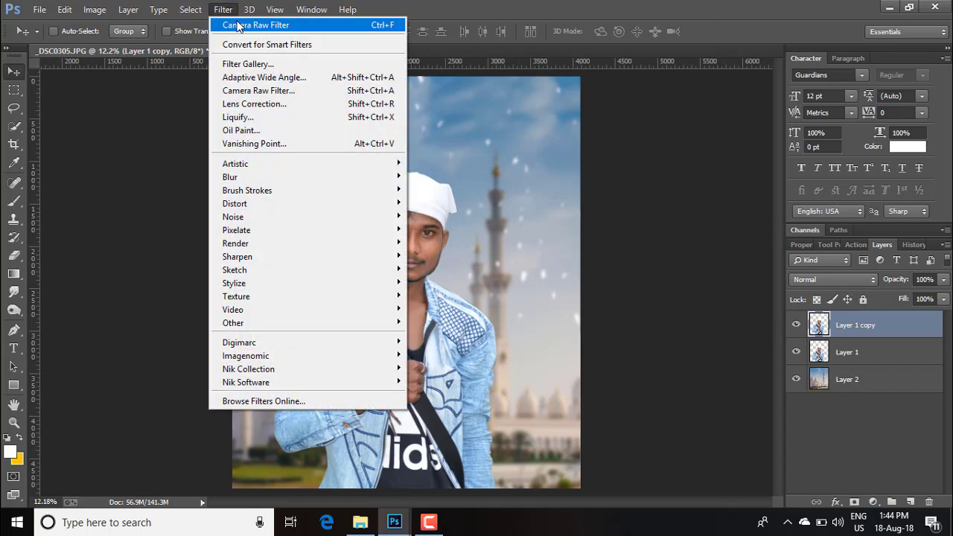
pyautogui.click(237, 25)
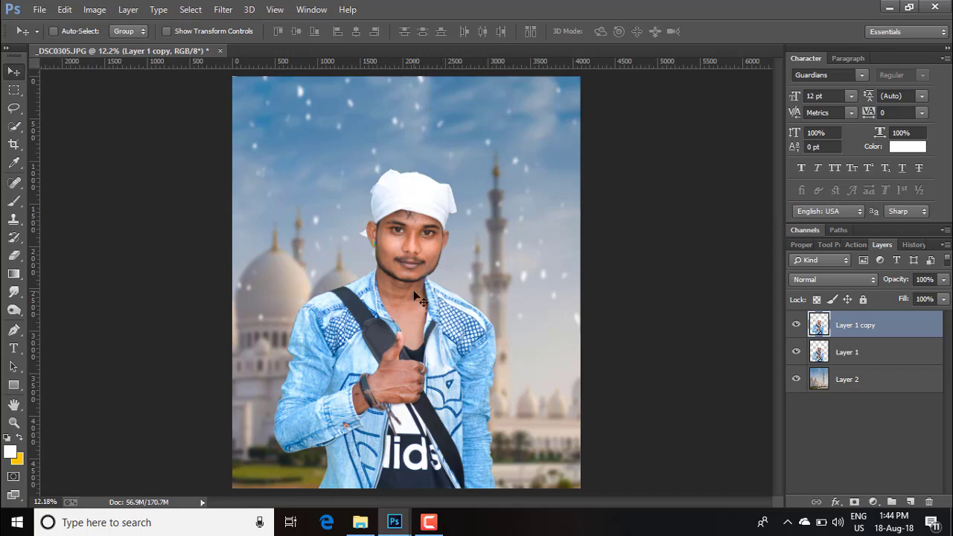
# Choose the 482 px soft speckled brush tip for the Smudge tool, ready for work on the man's face
pyautogui.scroll(4, 418, 274)
pyautogui.scroll(-4, 414, 267)
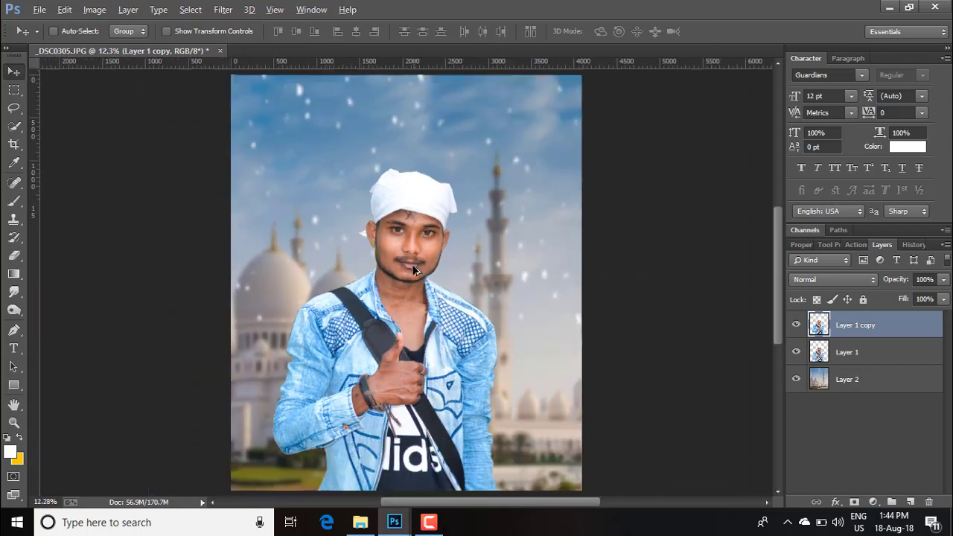
pyautogui.scroll(1, 413, 267)
pyautogui.scroll(10, 415, 269)
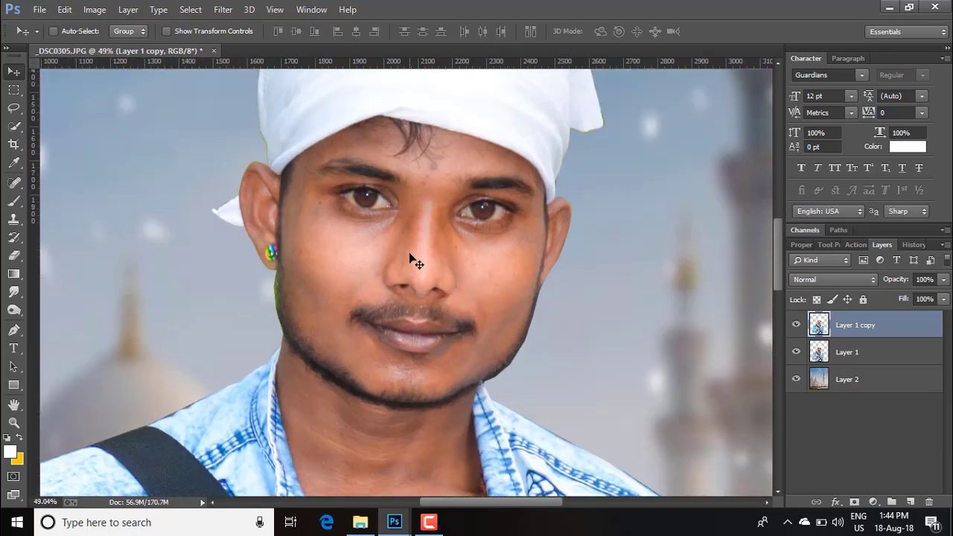
pyautogui.click(14, 293)
pyautogui.rightClick(349, 246)
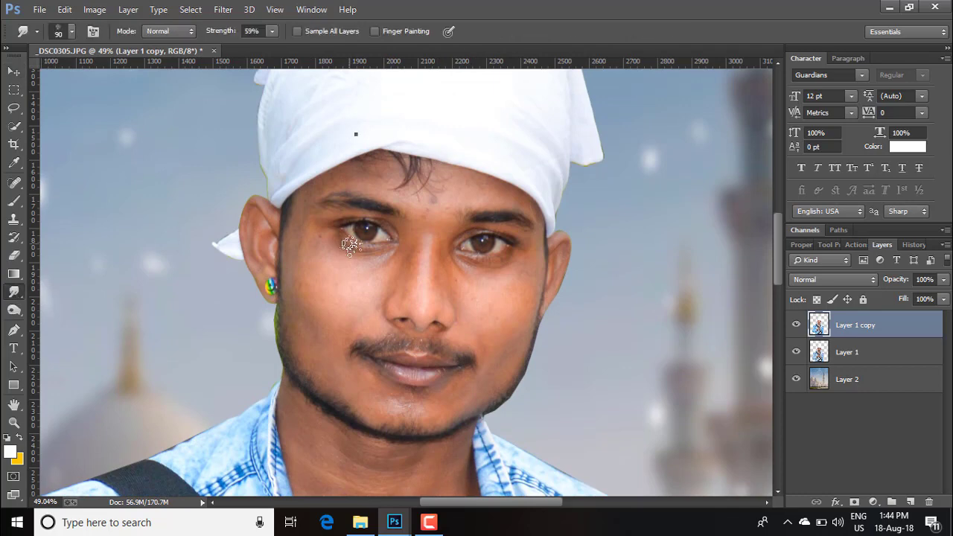
pyautogui.scroll(-3, 636, 351)
pyautogui.click(655, 418)
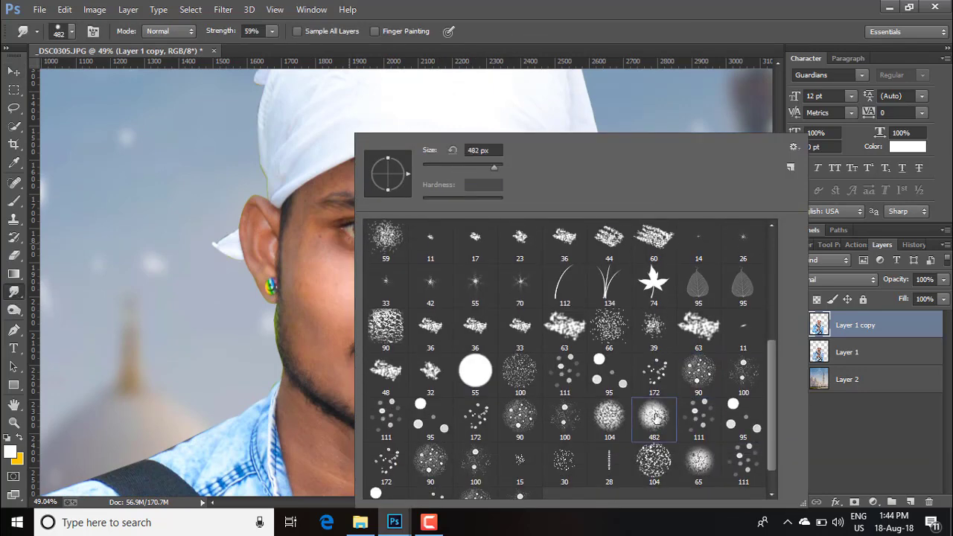
pyautogui.click(311, 306)
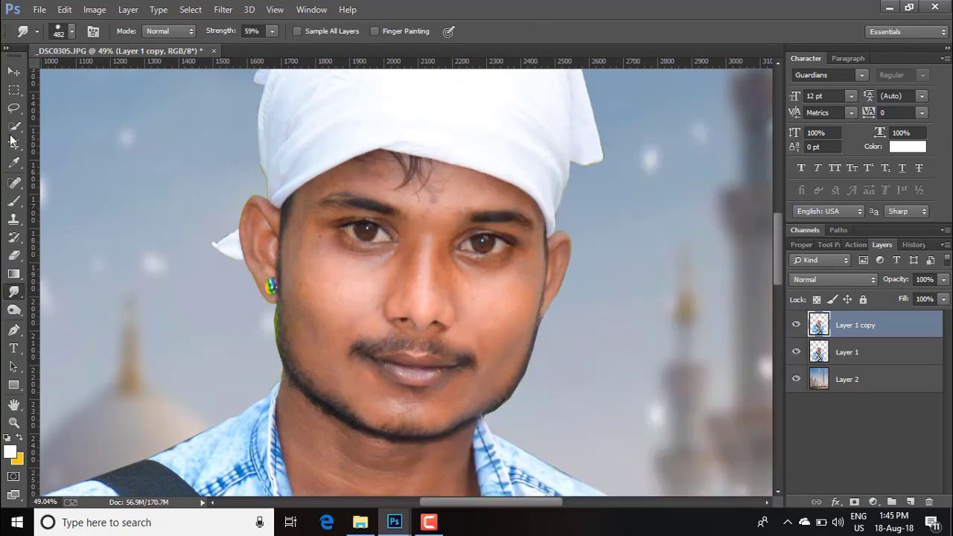
# Hide Layer 1 and erase the green fringe on Layer 1 copy below the earring with a small eraser of about 80 px
pyautogui.click(13, 256)
pyautogui.press('[')
pyautogui.press('[')
pyautogui.press('[')
pyautogui.press('[')
pyautogui.press('[')
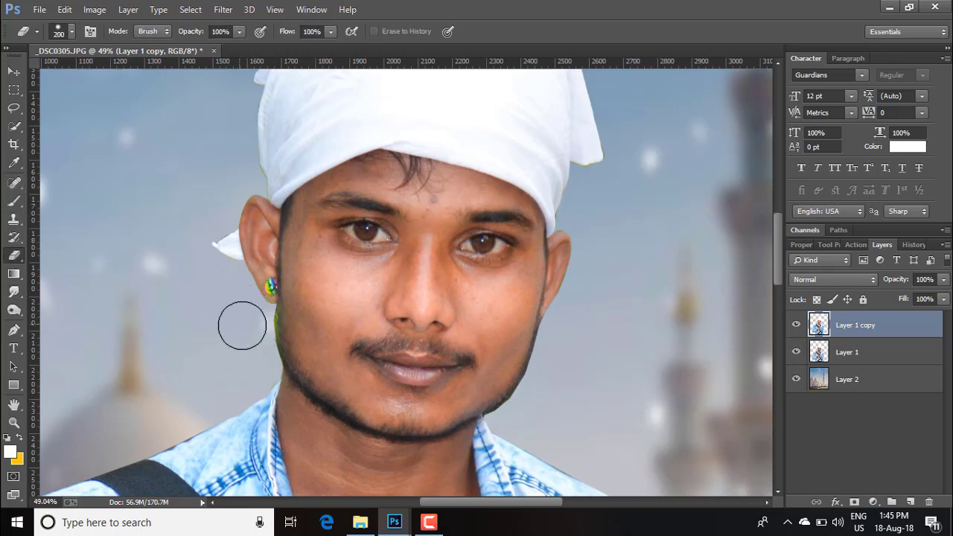
pyautogui.press('[')
pyautogui.press('[')
pyautogui.press('[')
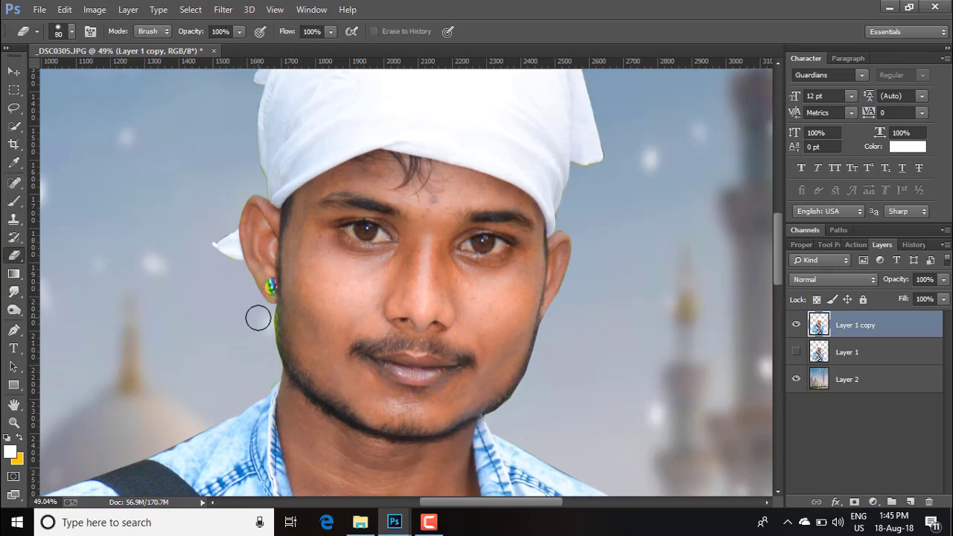
pyautogui.moveTo(264, 326); pyautogui.dragTo(263, 321)
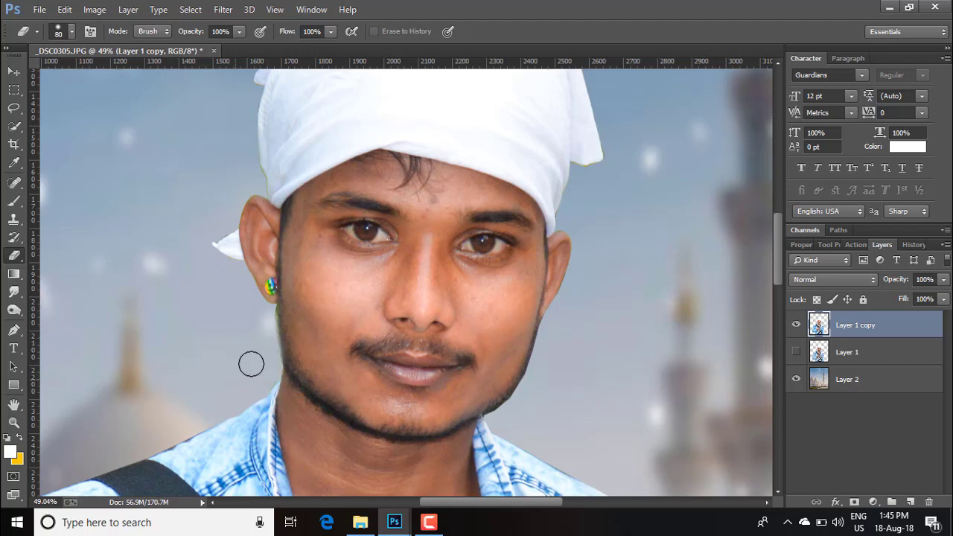
# Clean the remaining colour fringe along the man's cheek and jawline with a 40 px eraser
pyautogui.press('[')
pyautogui.press('[')
pyautogui.press('[')
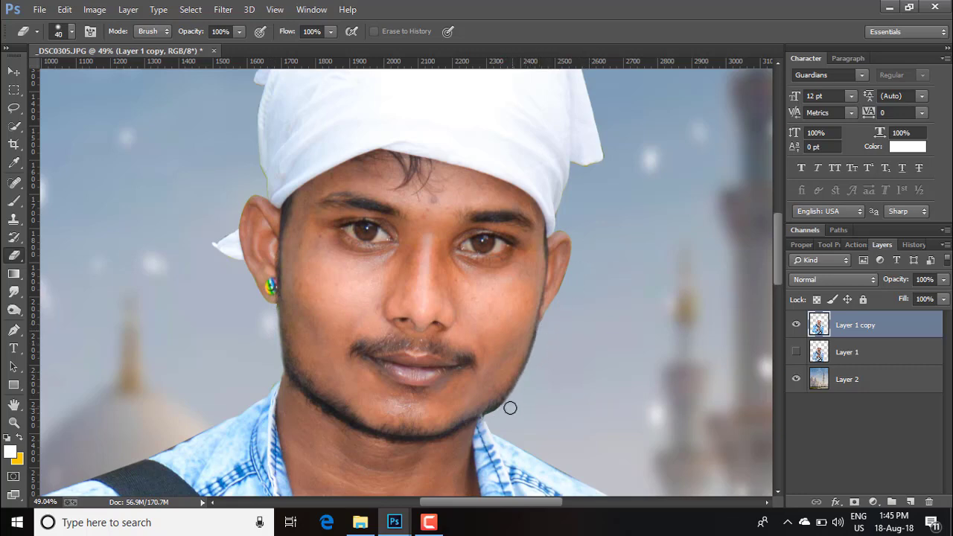
pyautogui.scroll(3, 564, 341)
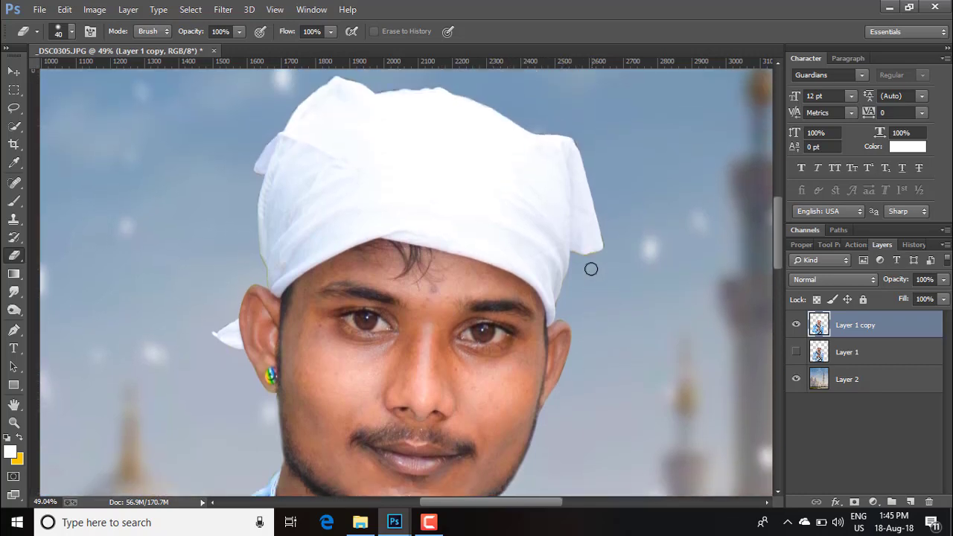
pyautogui.scroll(-5, 259, 222)
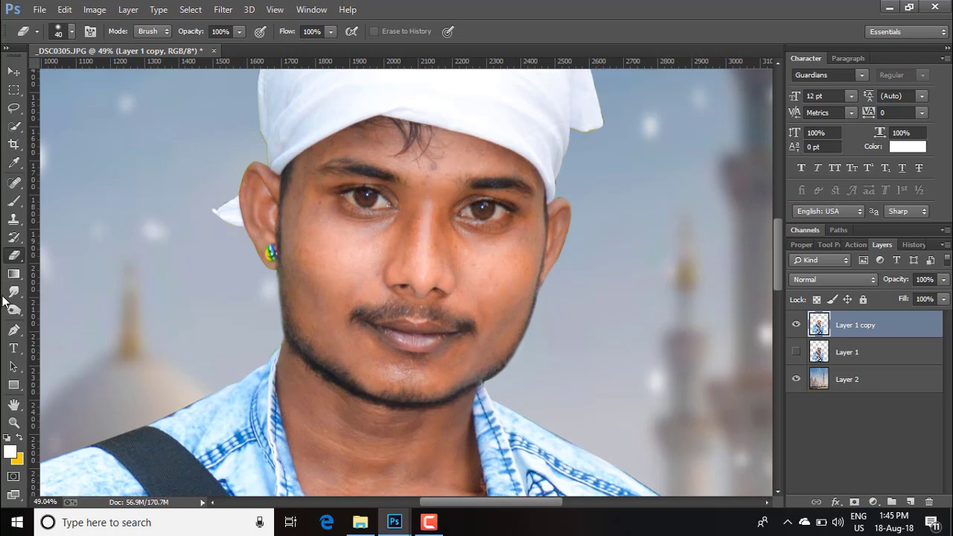
# Smooth the skin on the man's cheeks and nose with the Smudge tool at 13% strength and a 175 px brush
pyautogui.click(13, 292)
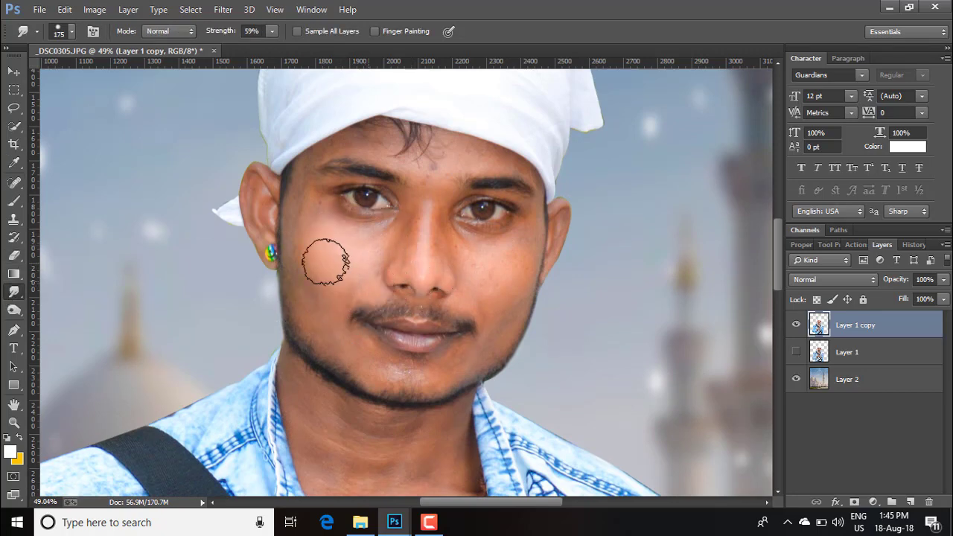
pyautogui.press('z')
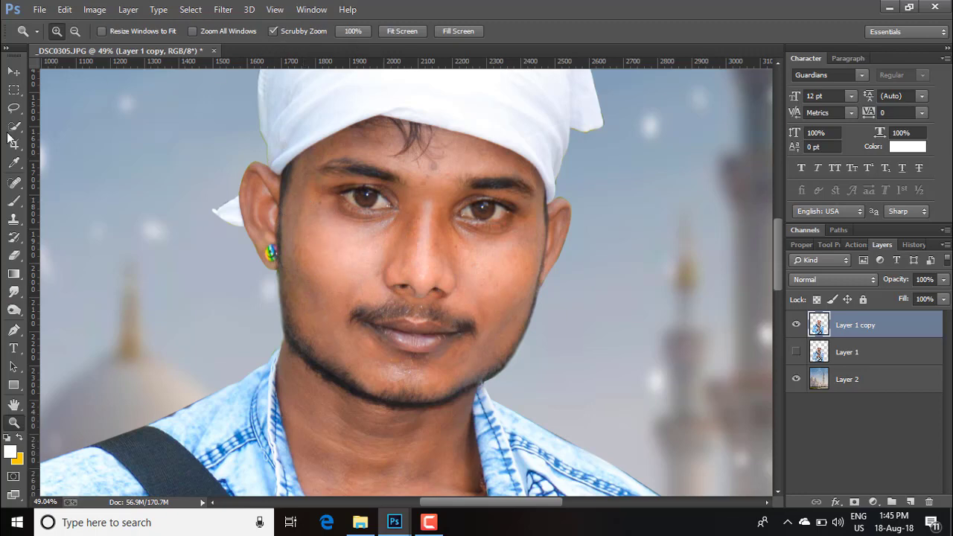
pyautogui.click(14, 292)
pyautogui.click(271, 31)
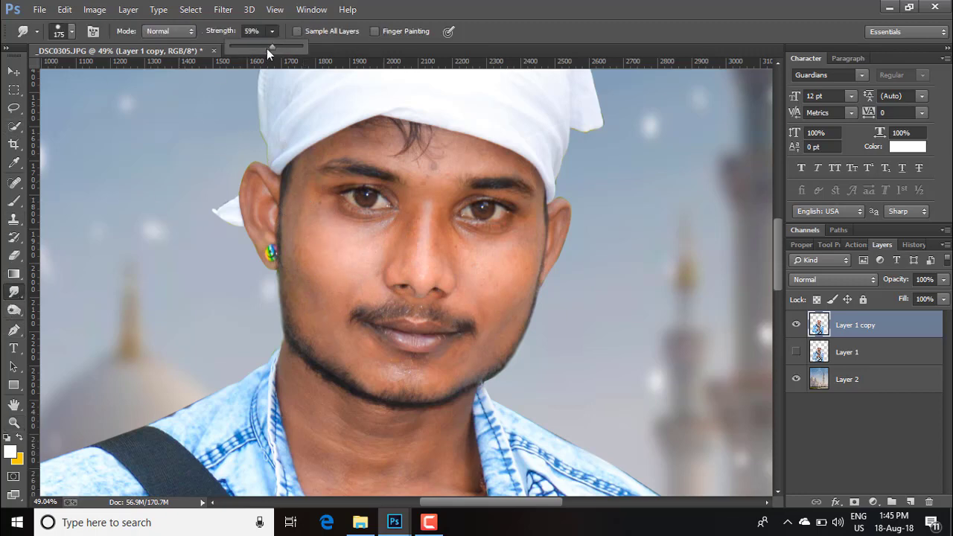
pyautogui.moveTo(239, 47); pyautogui.dragTo(238, 48)
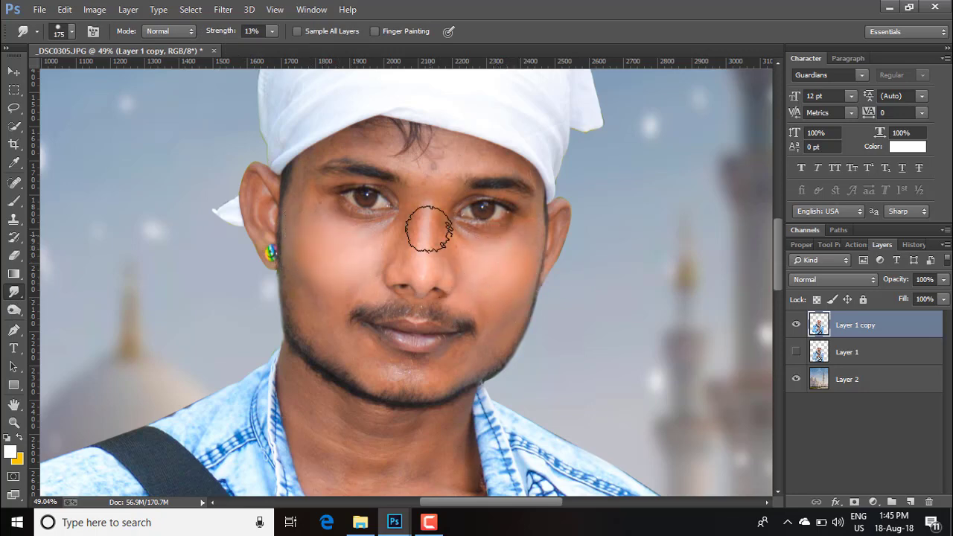
pyautogui.scroll(6, 377, 311)
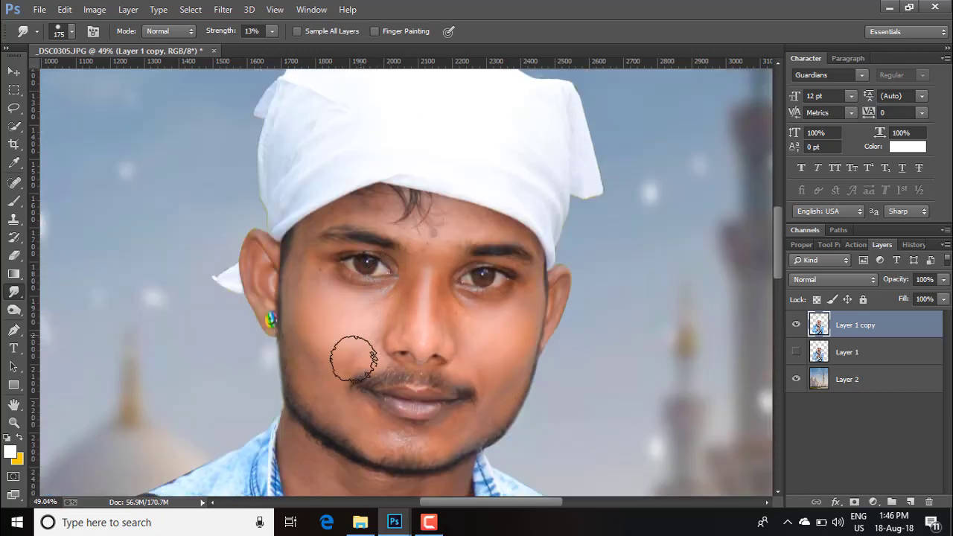
pyautogui.scroll(-5, 351, 358)
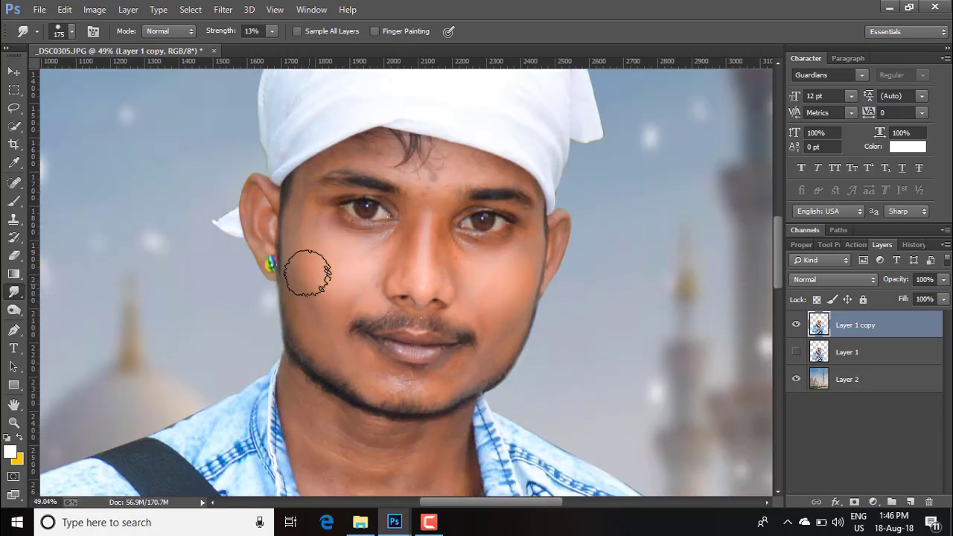
pyautogui.scroll(-1, 476, 268)
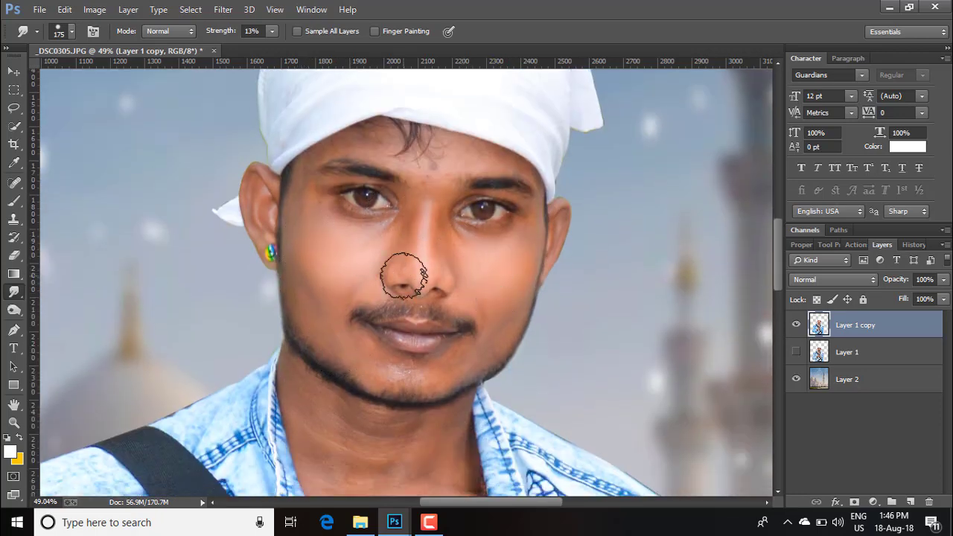
# Smudge the skin around the man's mouth, chin and forehead smooth with a 90 px brush
pyautogui.press('[')
pyautogui.press('[')
pyautogui.press('[')
pyautogui.press('[')
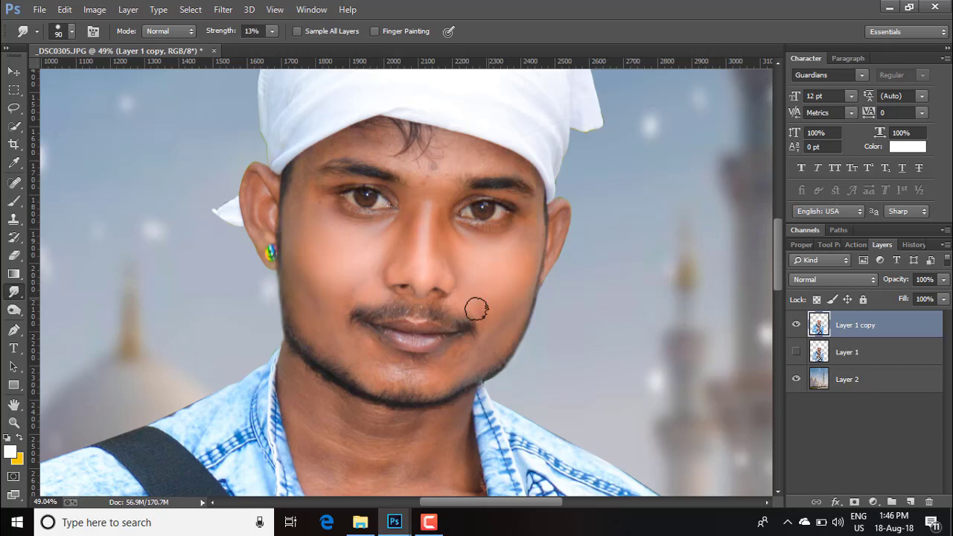
pyautogui.scroll(-9, 417, 297)
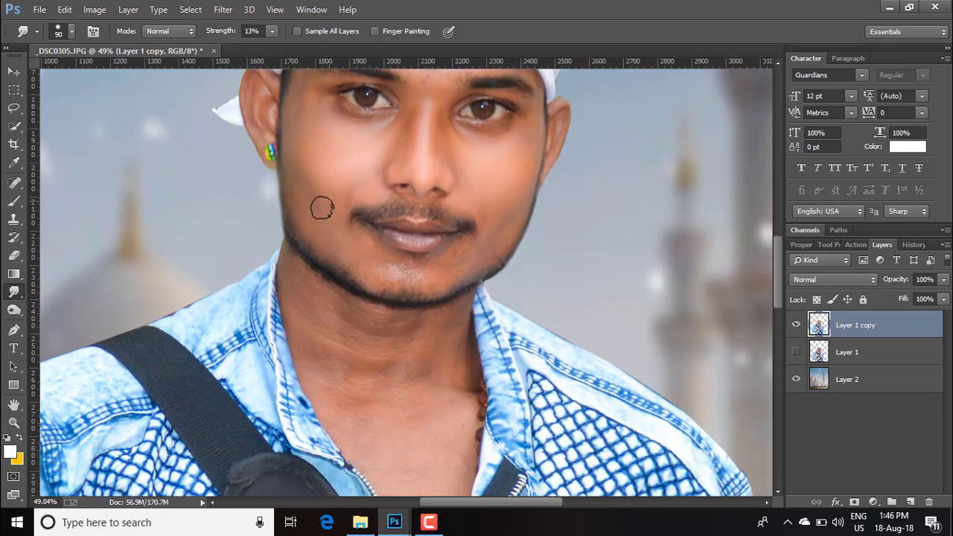
pyautogui.scroll(4, 323, 219)
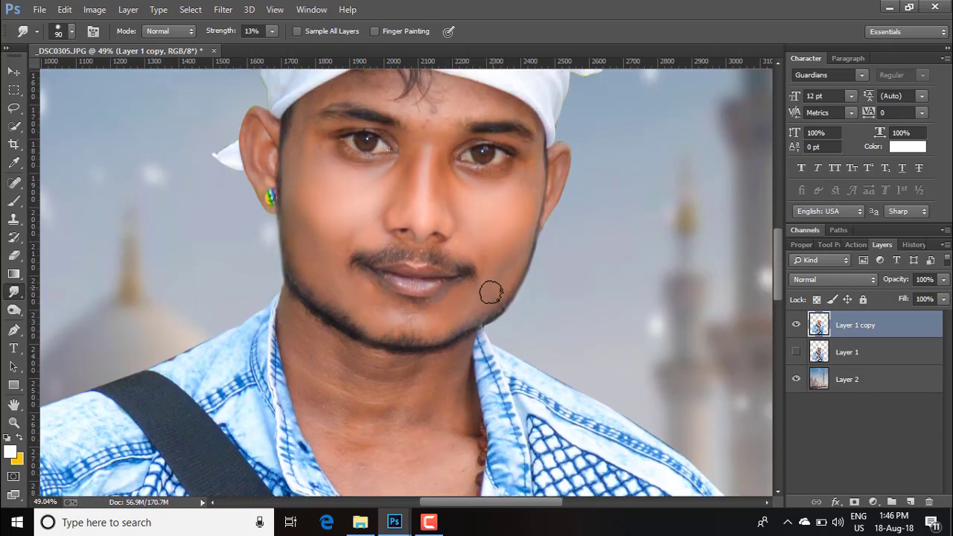
pyautogui.scroll(8, 400, 215)
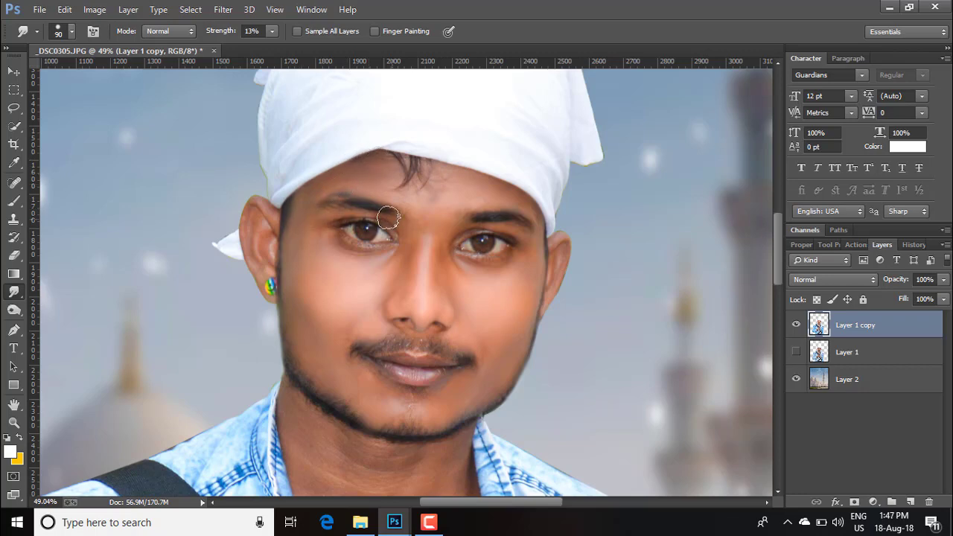
pyautogui.scroll(-3, 454, 172)
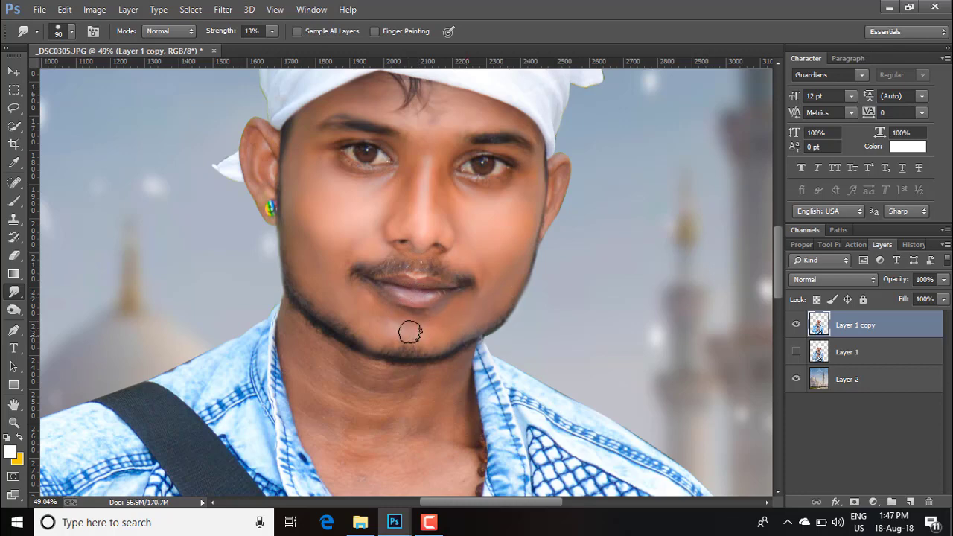
pyautogui.scroll(-2, 392, 368)
pyautogui.scroll(-3, 402, 371)
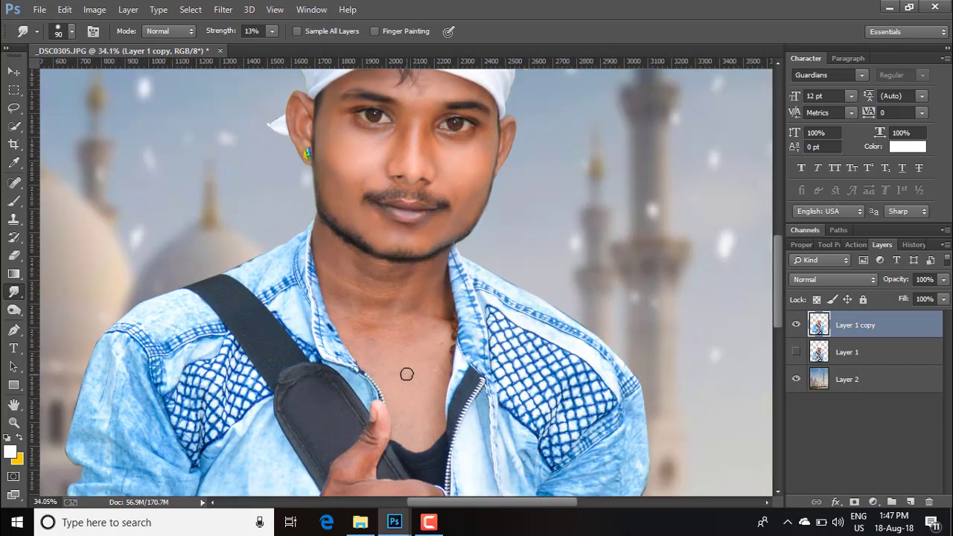
# Smooth the skin of the man's neck and chest with a 200 px Smudge brush
pyautogui.press(']')
pyautogui.press(']')
pyautogui.press(']')
pyautogui.press(']')
pyautogui.press(']')
pyautogui.press(']')
pyautogui.press(']')
pyautogui.press('[')
pyautogui.press('[')
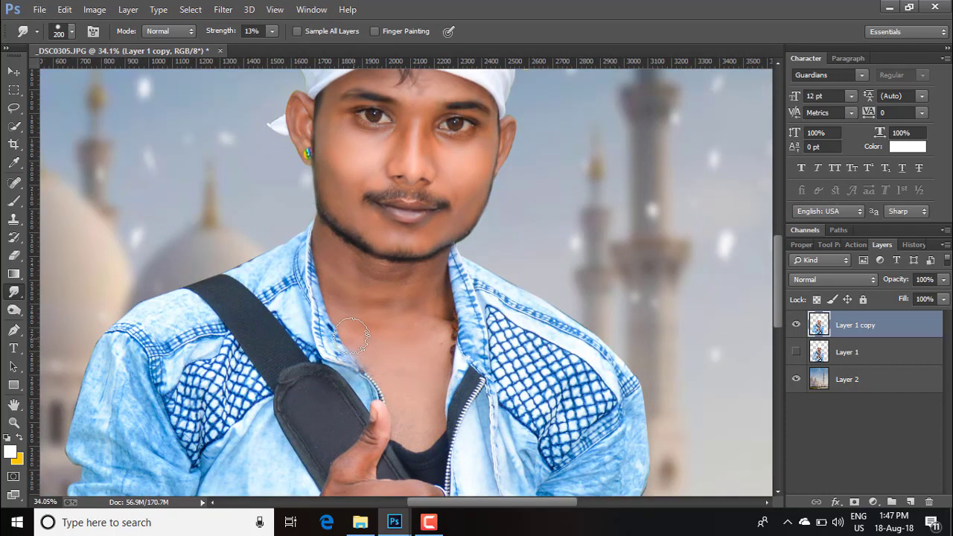
pyautogui.moveTo(453, 273)
pyautogui.mouseDown()
pyautogui.moveTo(424, 273)
pyautogui.moveTo(373, 335)
pyautogui.moveTo(437, 333)
pyautogui.moveTo(457, 291)
pyautogui.moveTo(439, 323)
pyautogui.moveTo(445, 339)
pyautogui.mouseUp()
pyautogui.scroll(-8, 446, 337)
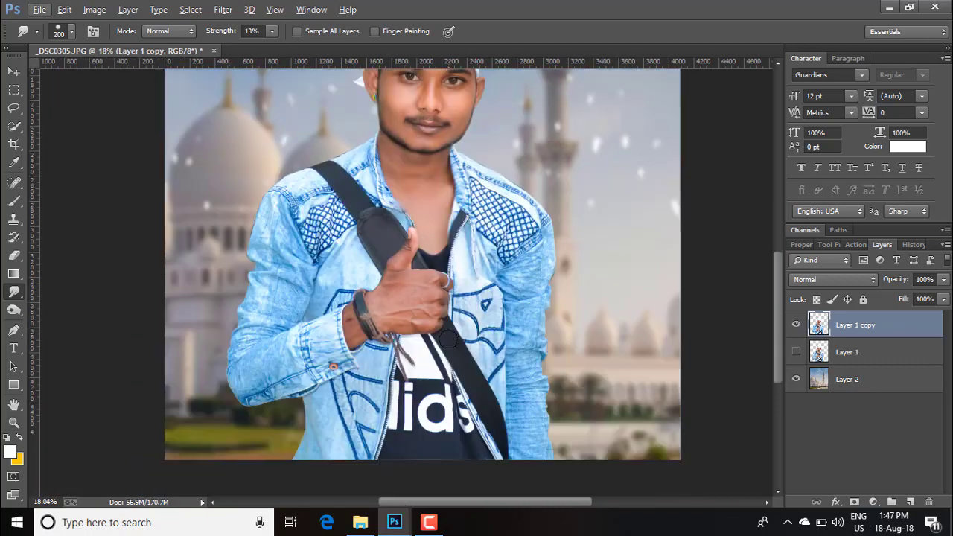
# Refine the skin around the moustache and the beard edge with a 90 px Smudge brush
pyautogui.scroll(12, 432, 175)
pyautogui.scroll(4, 447, 165)
pyautogui.scroll(2, 483, 160)
pyautogui.press('[')
pyautogui.press('[')
pyautogui.press('[')
pyautogui.press('[')
pyautogui.press('[')
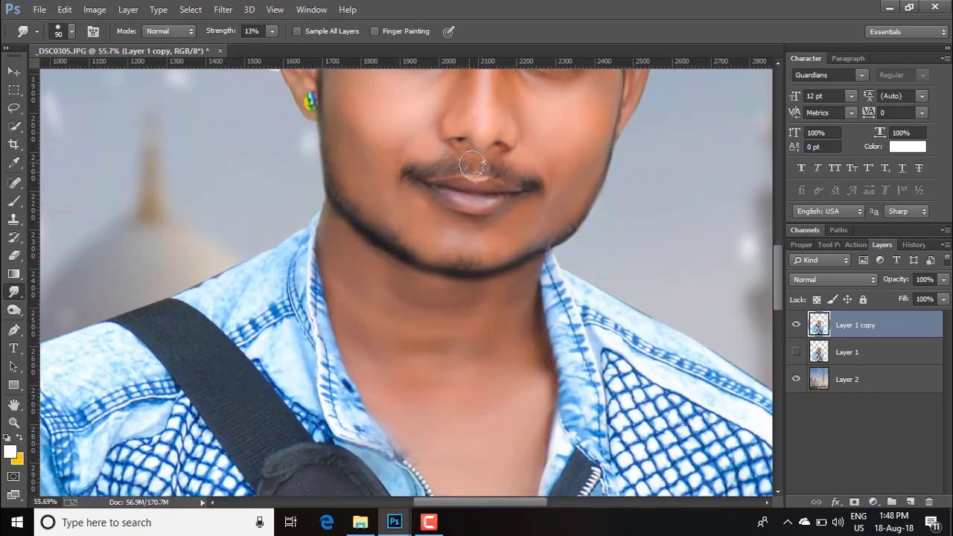
pyautogui.scroll(-5, 512, 244)
pyautogui.scroll(-3, 512, 244)
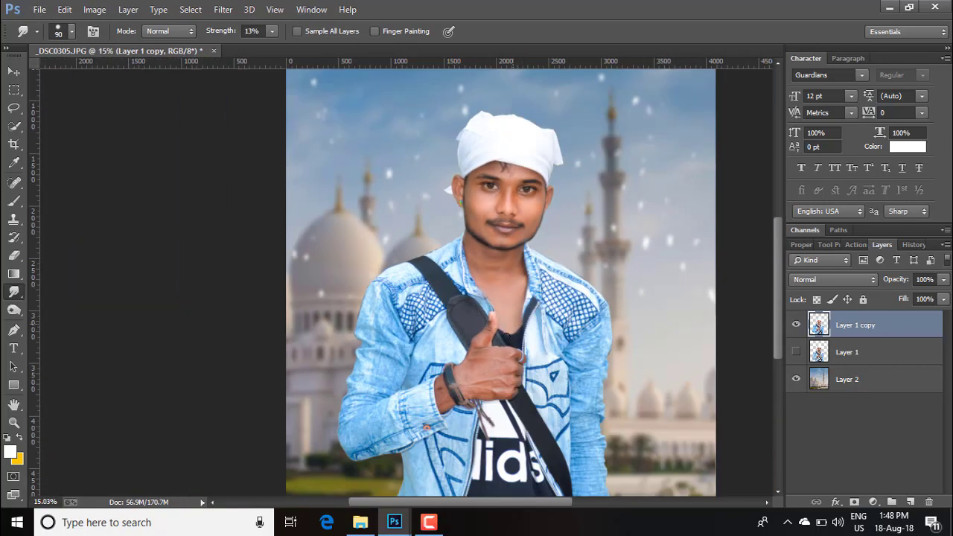
# Smooth the skin of the man's raised hand with a 150 px Smudge brush
pyautogui.press(']')
pyautogui.press(']')
pyautogui.press(']')
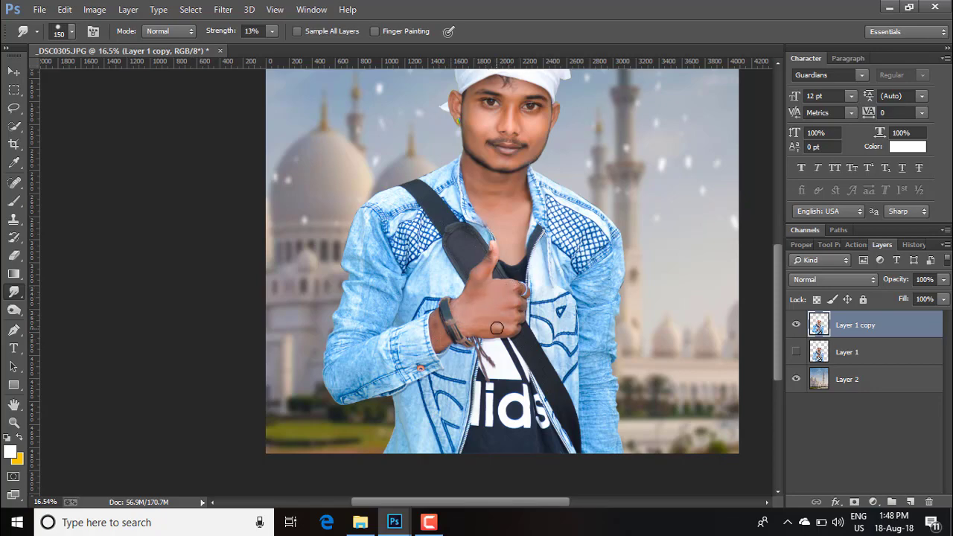
pyautogui.scroll(-3, 529, 339)
pyautogui.scroll(12, 382, 208)
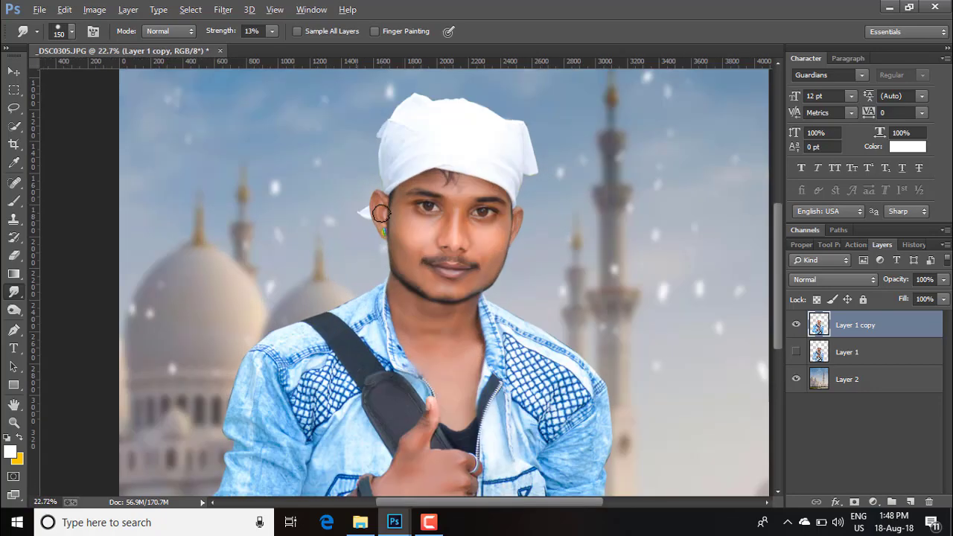
# Smudge the ear beside the earring and the skin under the eyes smooth with a 60 px brush
pyautogui.press('[')
pyautogui.press('[')
pyautogui.press('[')
pyautogui.press('[')
pyautogui.press('[')
pyautogui.press('[')
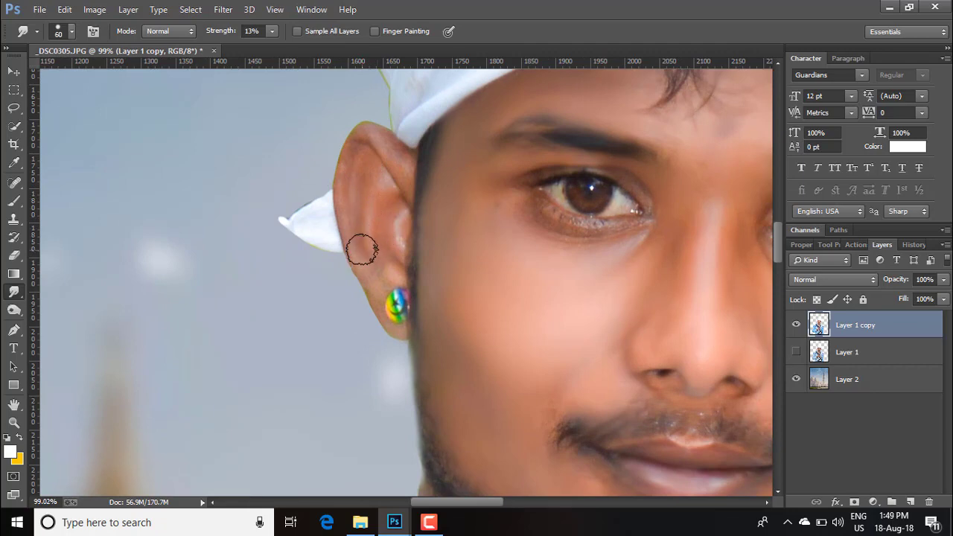
pyautogui.scroll(-5, 391, 205)
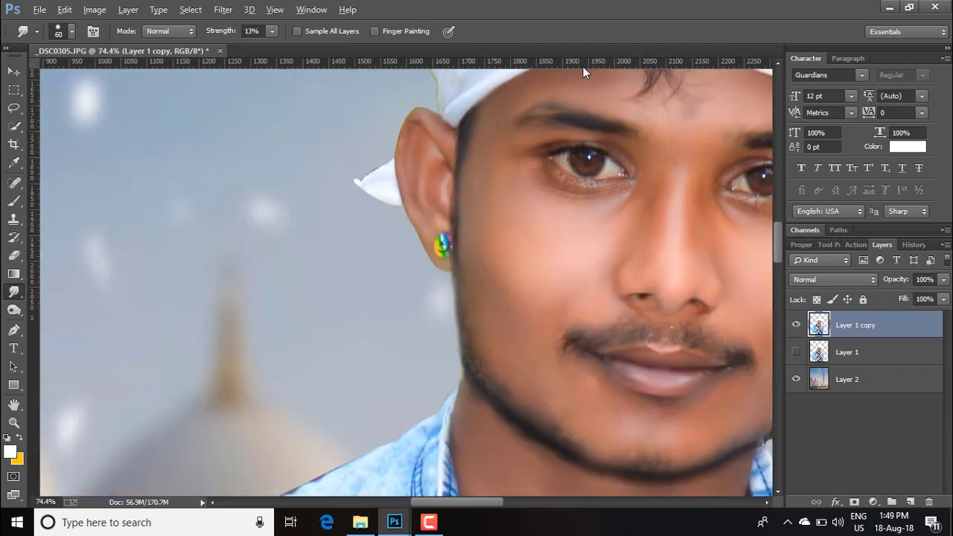
pyautogui.scroll(5, 655, 163)
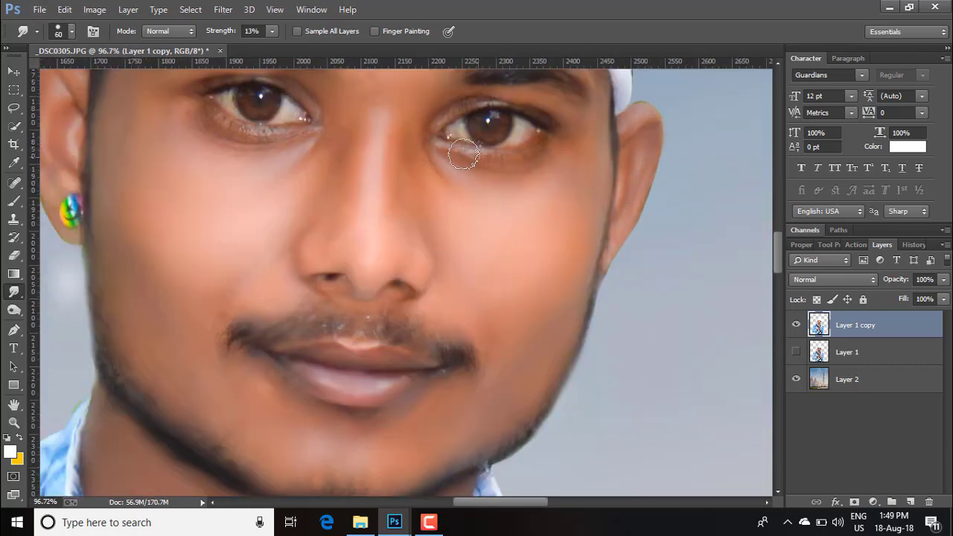
pyautogui.scroll(-10, 170, 120)
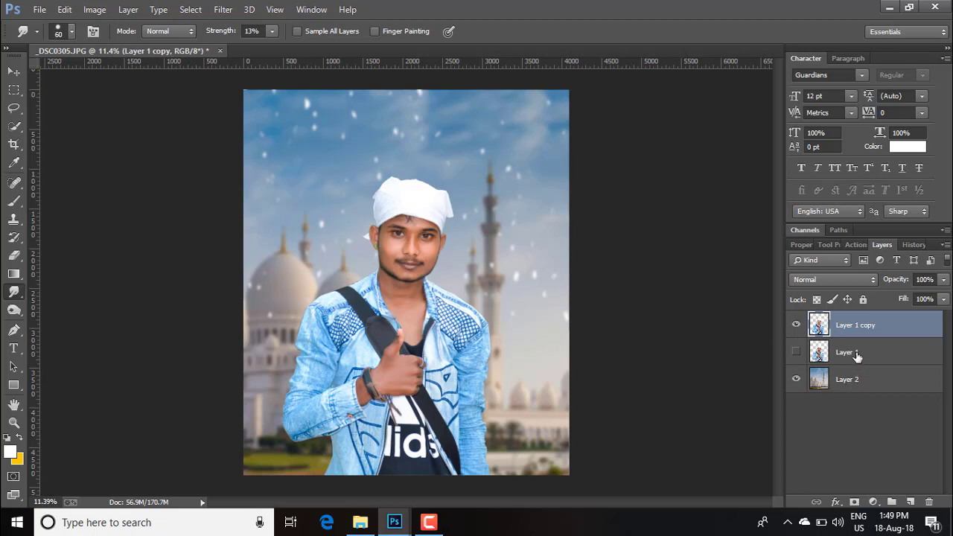
# Show Layer 1 and toggle the visibility of Layer 1 copy to compare the man before and after retouching
pyautogui.click(798, 353)
pyautogui.click(797, 327)
pyautogui.click(796, 327)
pyautogui.click(795, 327)
pyautogui.click(797, 328)
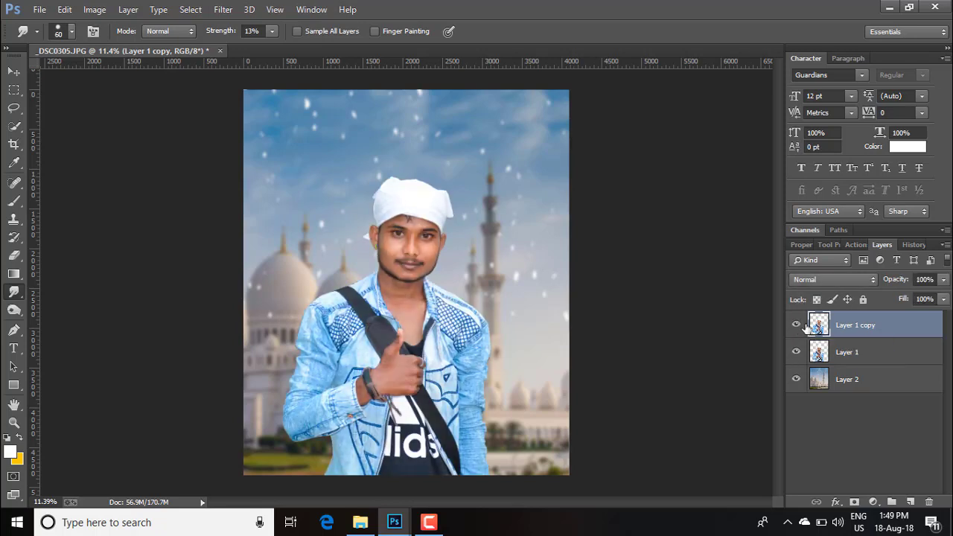
# Delete Layer 1 and make Layer 1 copy the active layer
pyautogui.click(857, 351)
pyautogui.press('Delete')
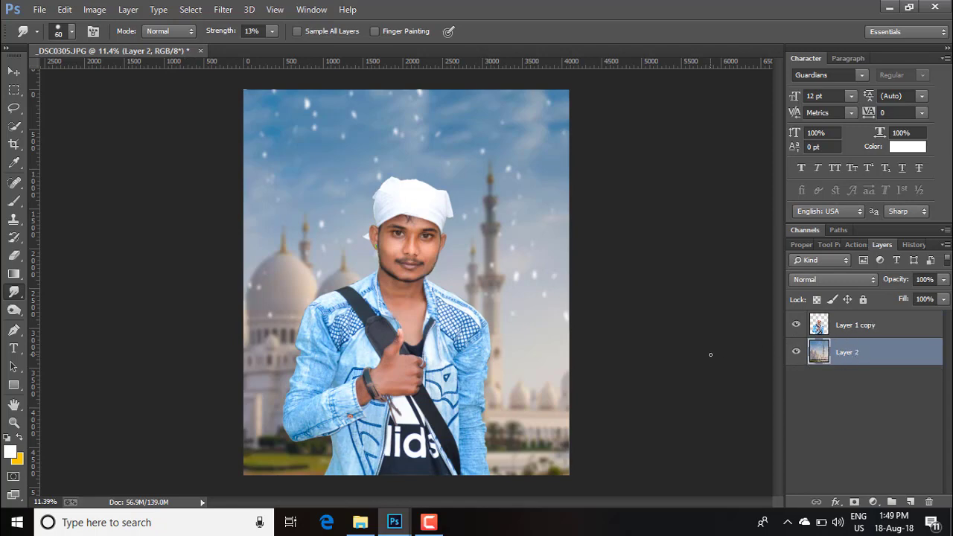
pyautogui.scroll(-1, 710, 354)
pyautogui.click(864, 329)
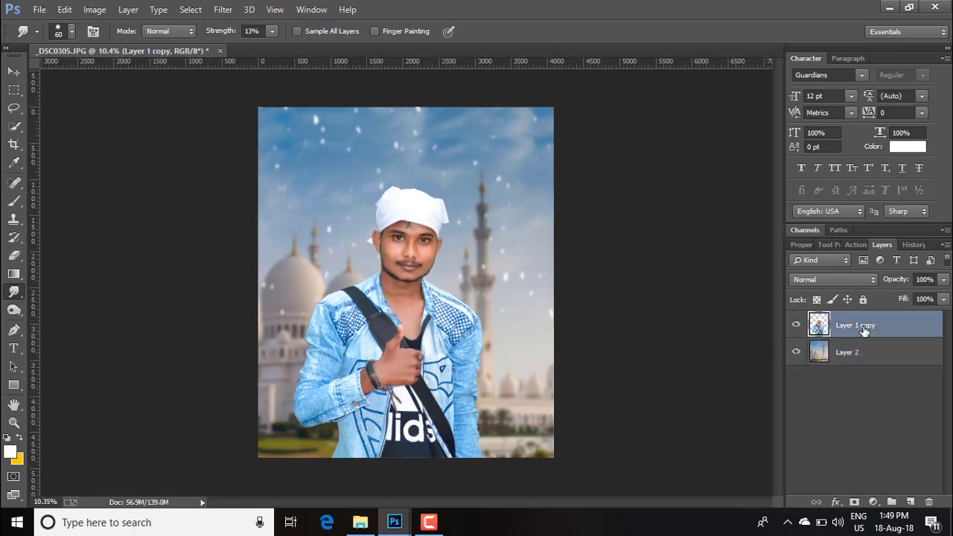
pyautogui.rightClick(864, 329)
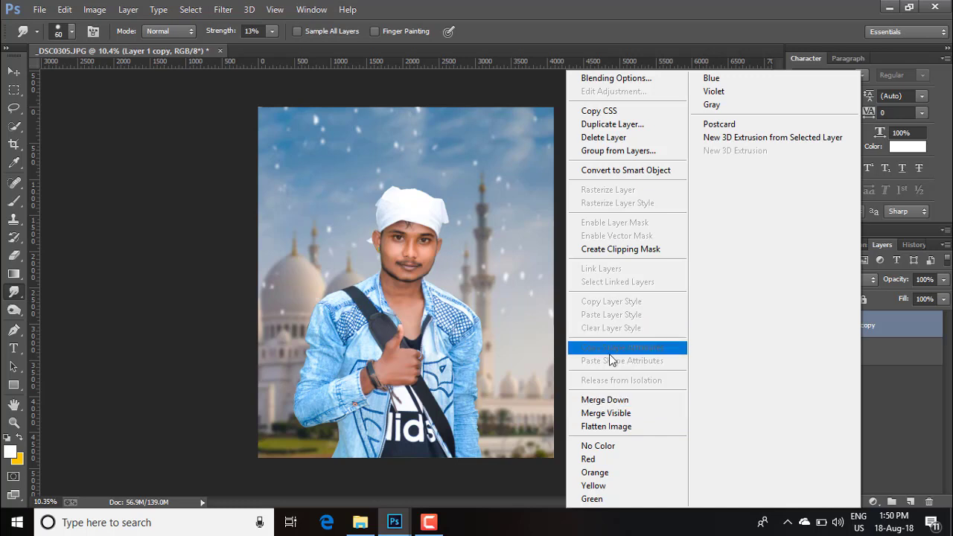
pyautogui.click(461, 487)
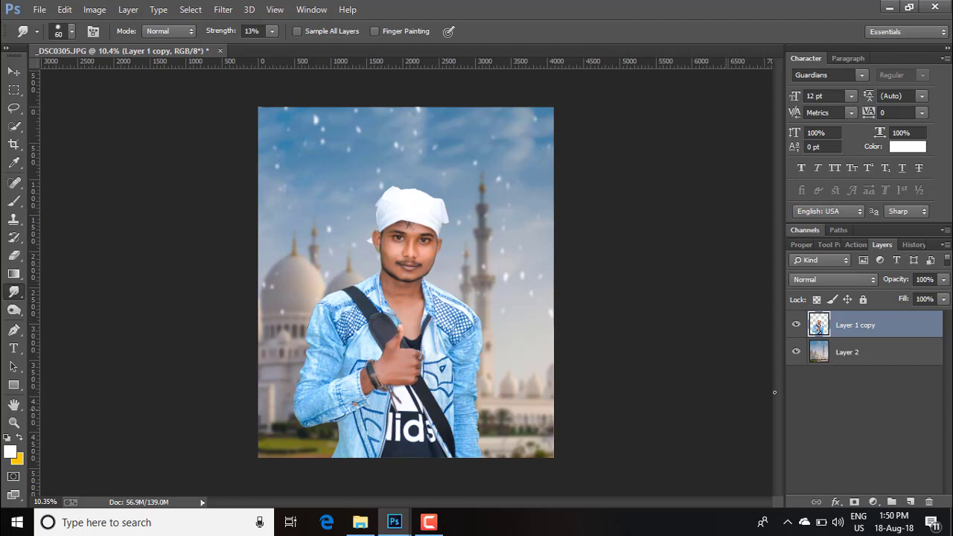
pyautogui.keyDown('shift'); pyautogui.click(859, 365); pyautogui.keyUp('shift')
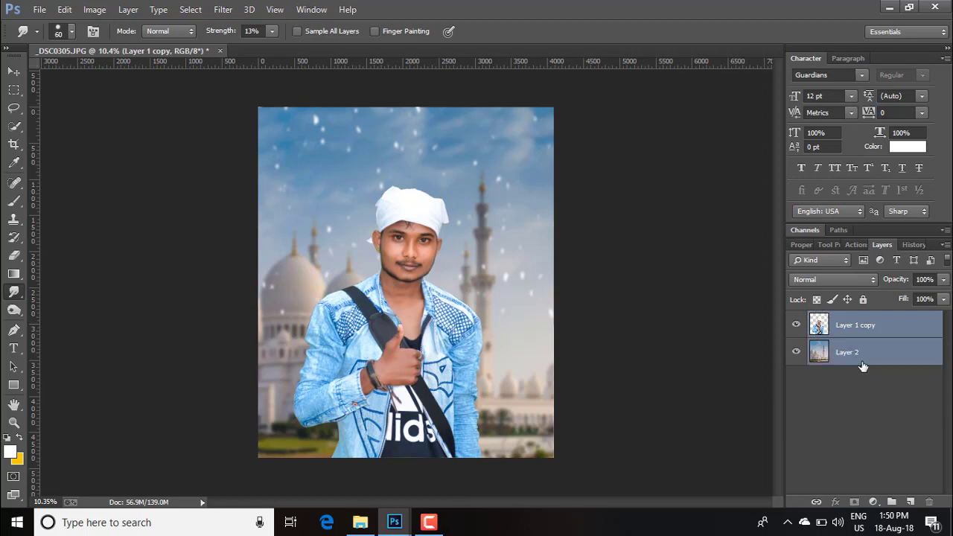
pyautogui.click(222, 9)
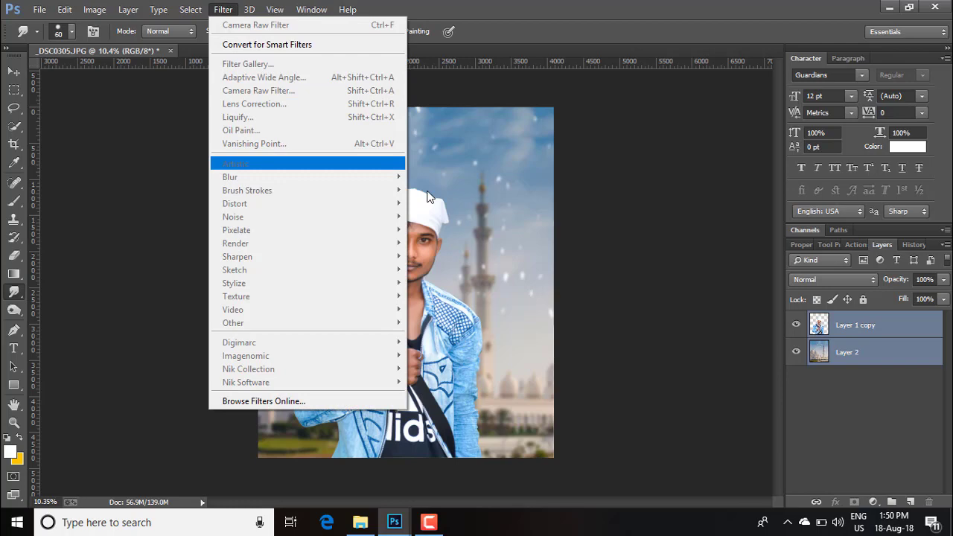
pyautogui.click(647, 296)
# Merge the visible layers, Layer 1 copy and Layer 2, into a single layer
pyautogui.click(864, 351)
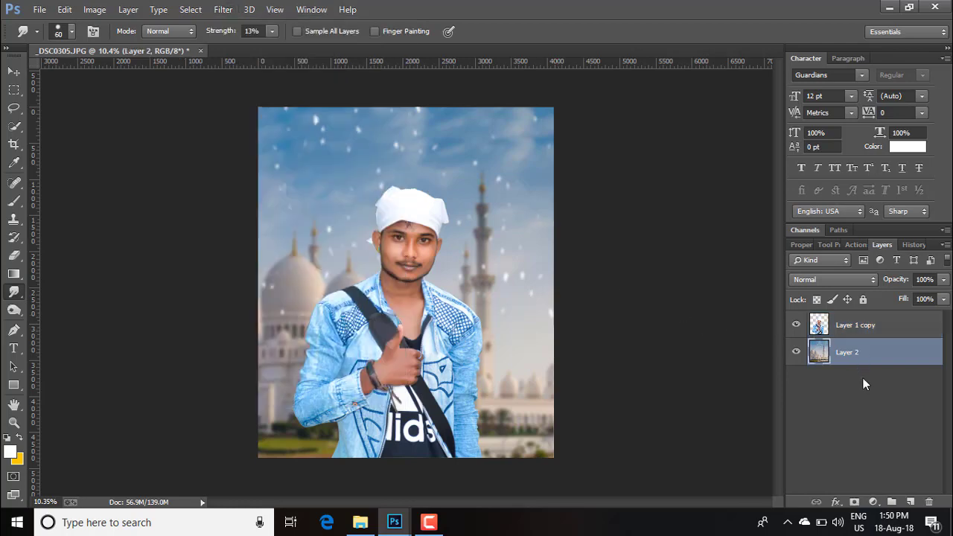
pyautogui.rightClick(859, 336)
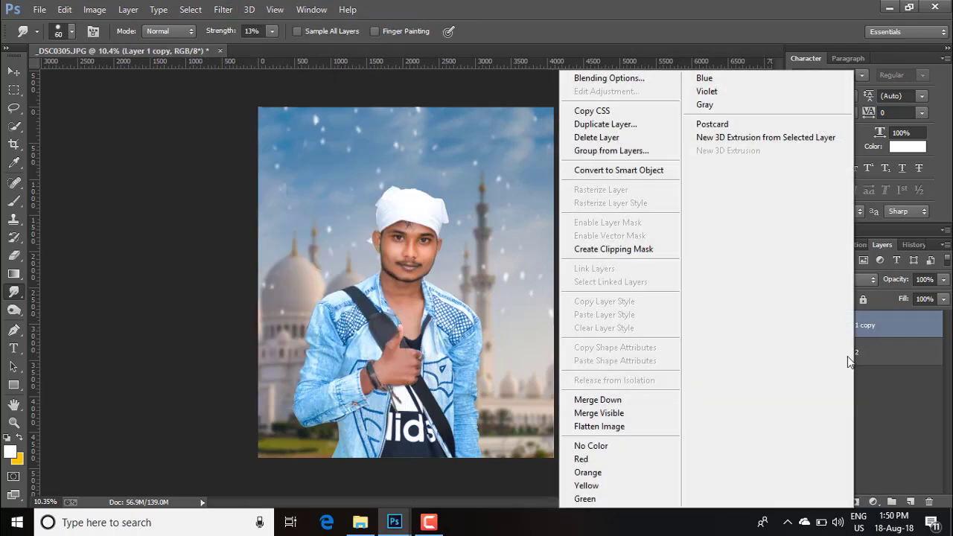
pyautogui.click(654, 412)
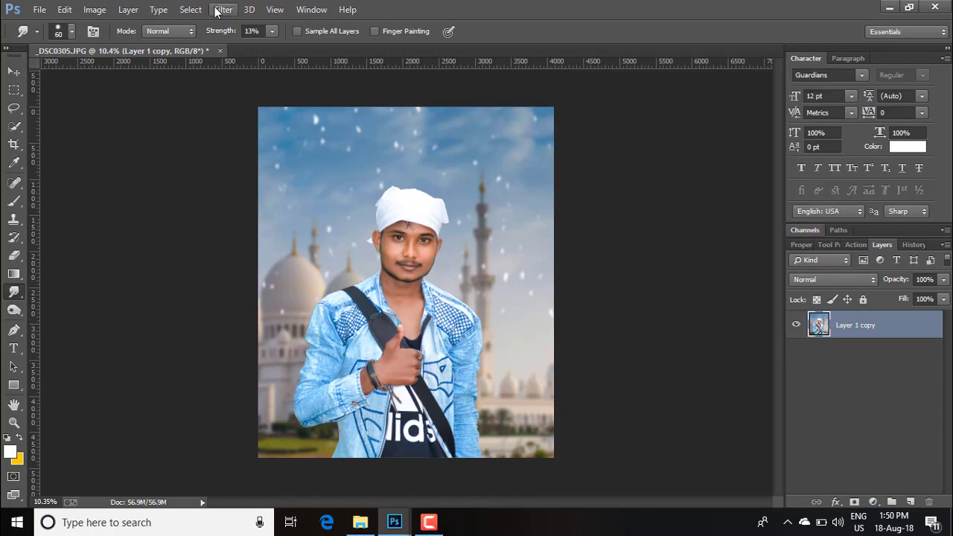
# Open the Camera Raw filter on the merged layer and set the temperature to -11
pyautogui.click(250, 9)
pyautogui.moveTo(223, 10)
pyautogui.click(245, 91)
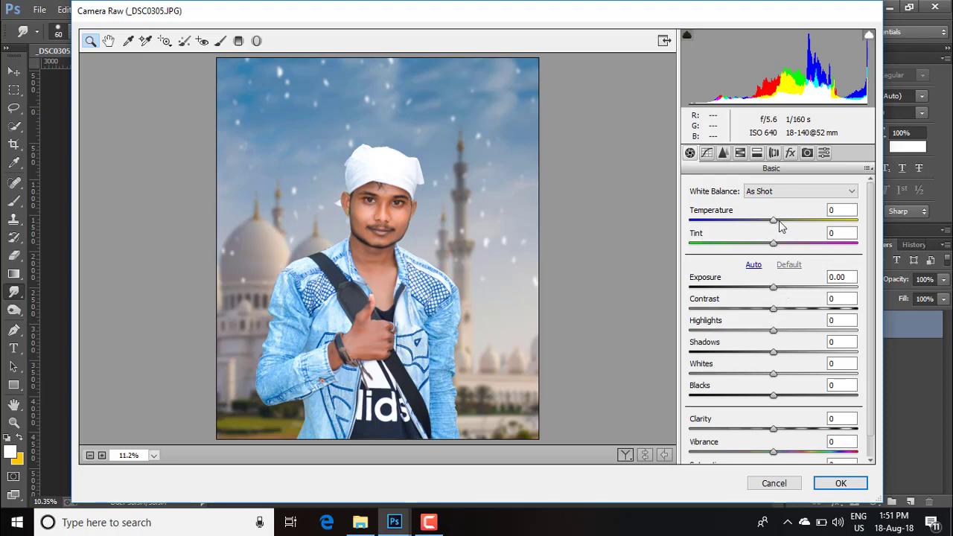
pyautogui.moveTo(780, 222); pyautogui.dragTo(763, 222)
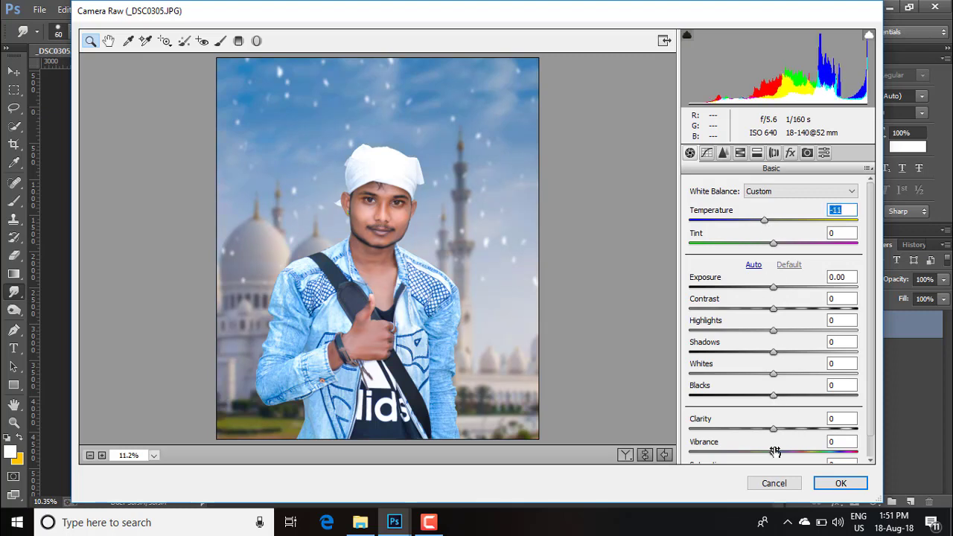
# Set saturation to +3, shadows to -23, blacks to -25, contrast to +6, exposure to -0.05, highlights to -37 and vibrance to +5
pyautogui.moveTo(775, 451)
pyautogui.mouseDown()
pyautogui.moveTo(789, 451)
pyautogui.moveTo(776, 448)
pyautogui.mouseUp()
pyautogui.scroll(-1, 774, 430)
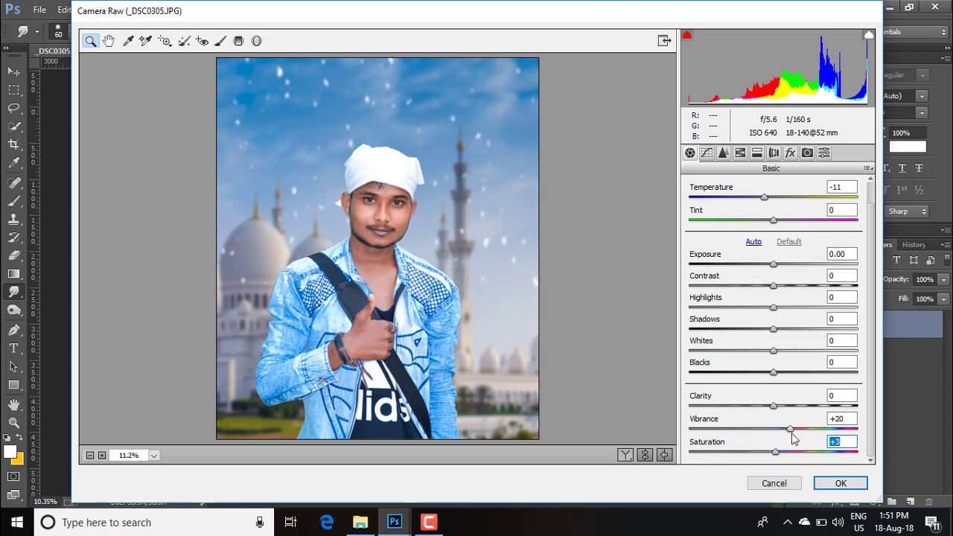
pyautogui.moveTo(773, 328); pyautogui.dragTo(754, 328)
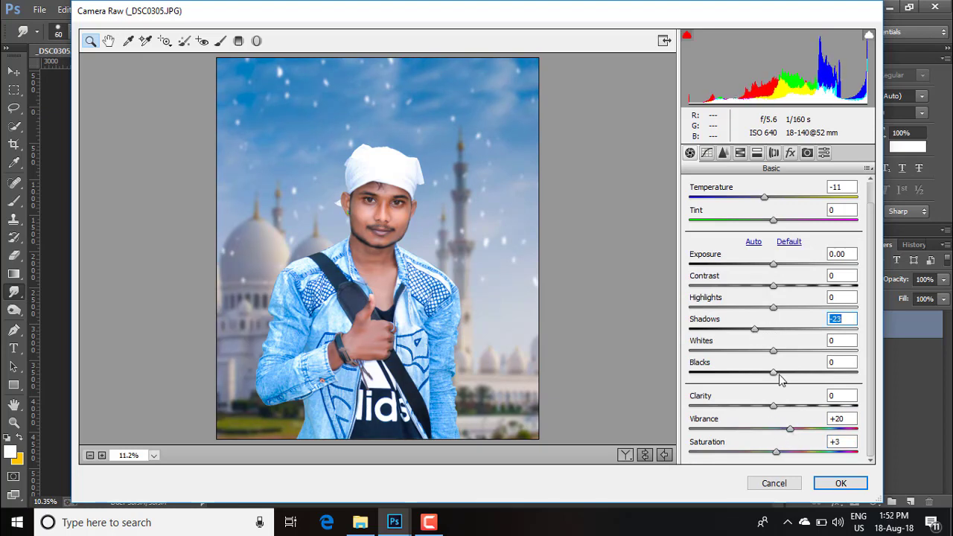
pyautogui.moveTo(773, 372); pyautogui.dragTo(753, 373)
pyautogui.moveTo(772, 286); pyautogui.dragTo(772, 265)
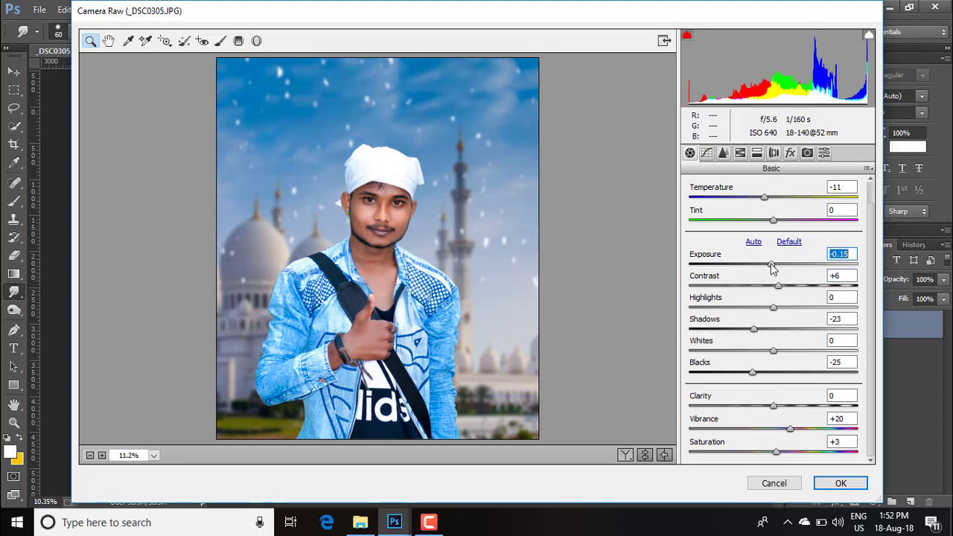
pyautogui.moveTo(772, 307); pyautogui.dragTo(746, 307)
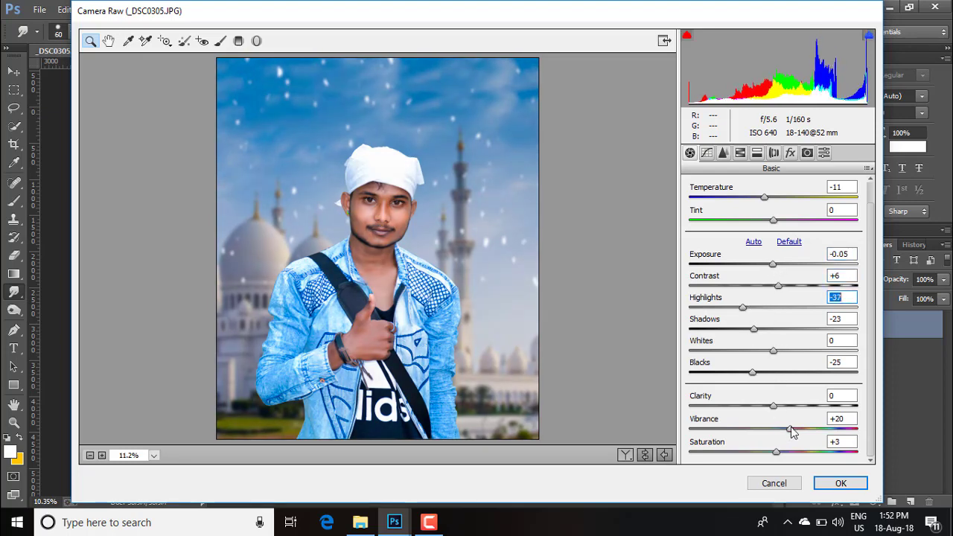
pyautogui.moveTo(794, 431)
pyautogui.mouseDown()
pyautogui.moveTo(767, 432)
pyautogui.moveTo(776, 431)
pyautogui.mouseUp()
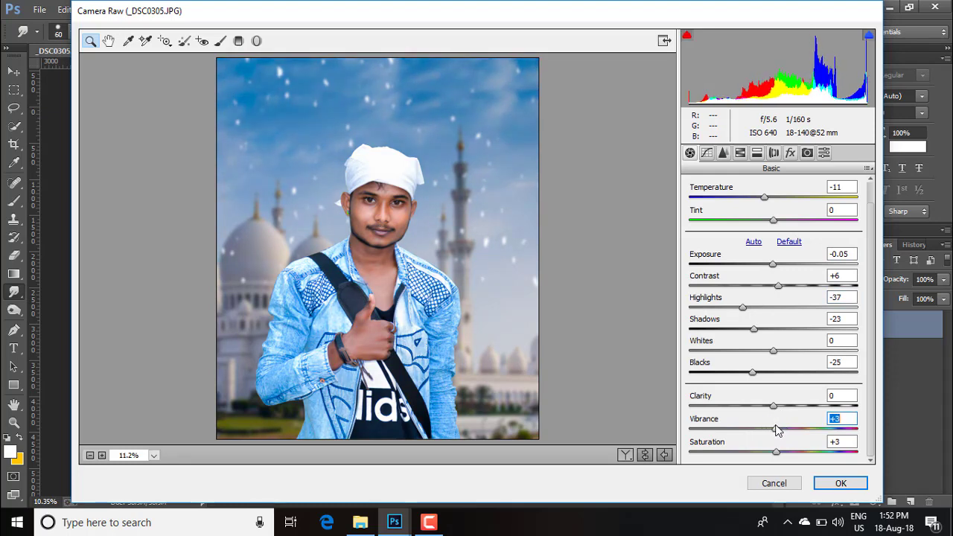
# Set the HSL luminance of the aquas to +24, the blues to -2 and the oranges to +33
pyautogui.click(726, 152)
pyautogui.click(741, 153)
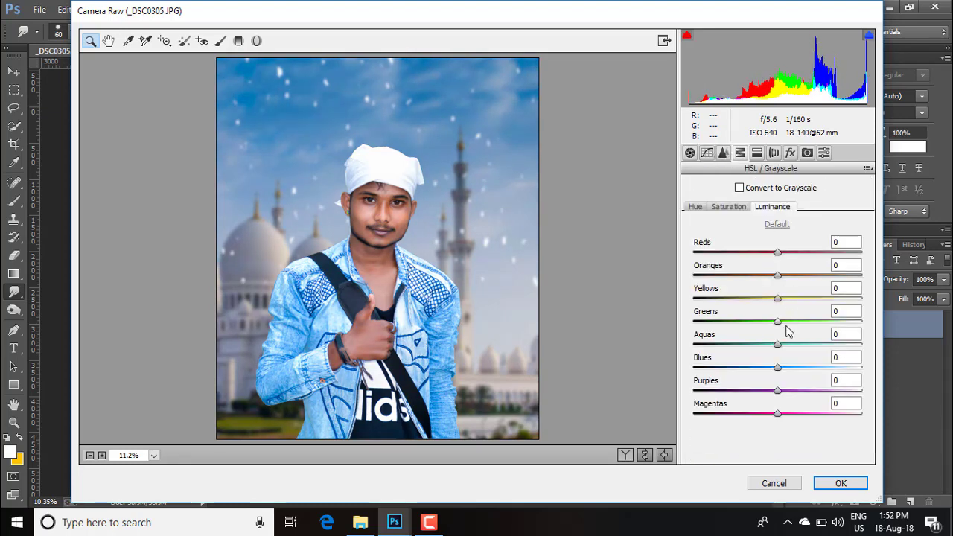
pyautogui.moveTo(778, 345); pyautogui.dragTo(779, 426)
pyautogui.moveTo(779, 275); pyautogui.dragTo(801, 277)
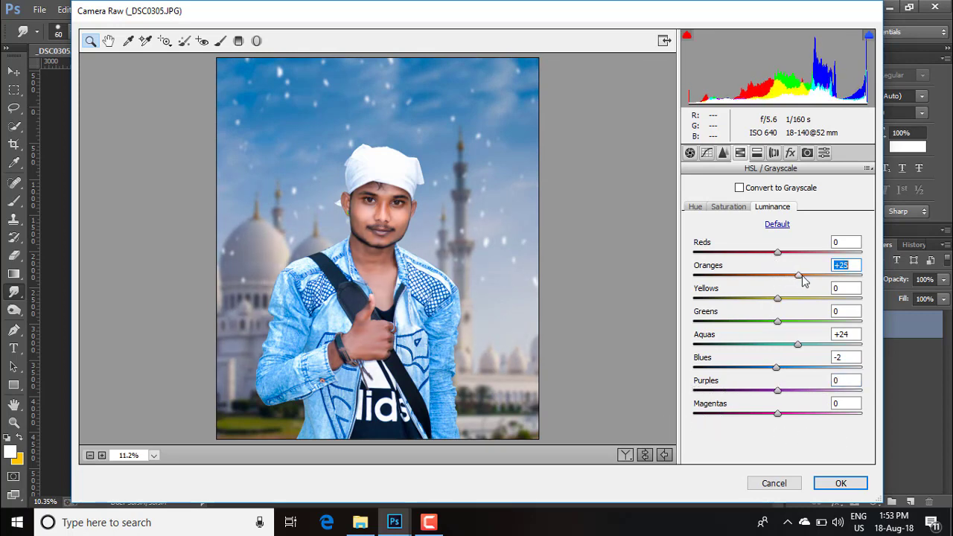
# Try adjusting the saturation of the aquas and blues, and raise the luminance of the oranges further
pyautogui.click(737, 209)
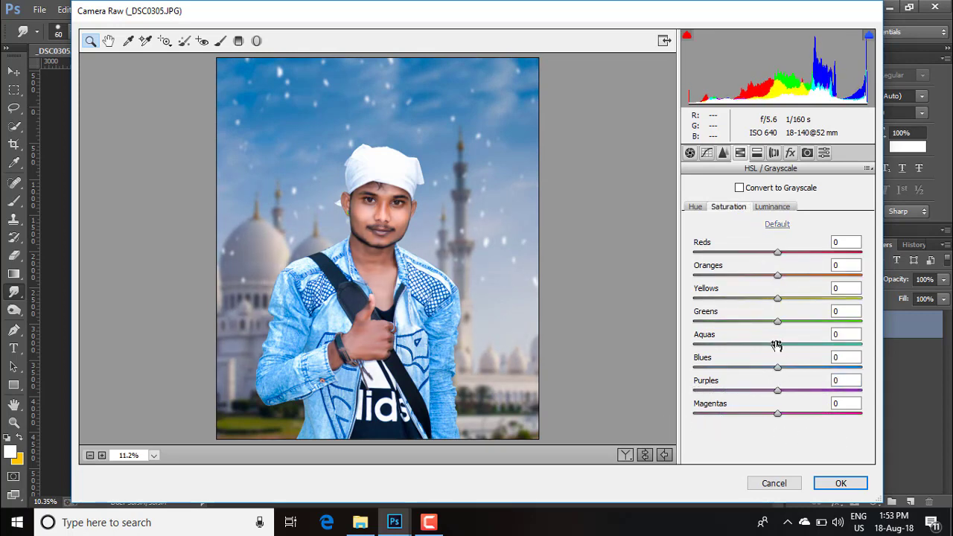
pyautogui.moveTo(776, 345); pyautogui.dragTo(782, 366)
pyautogui.click(774, 209)
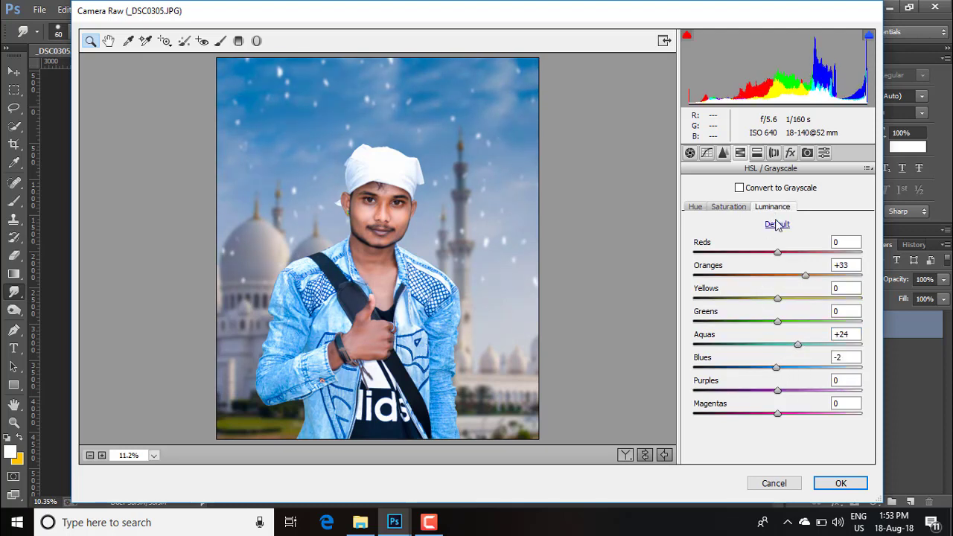
pyautogui.moveTo(805, 274); pyautogui.dragTo(813, 272)
pyautogui.click(724, 208)
pyautogui.click(697, 209)
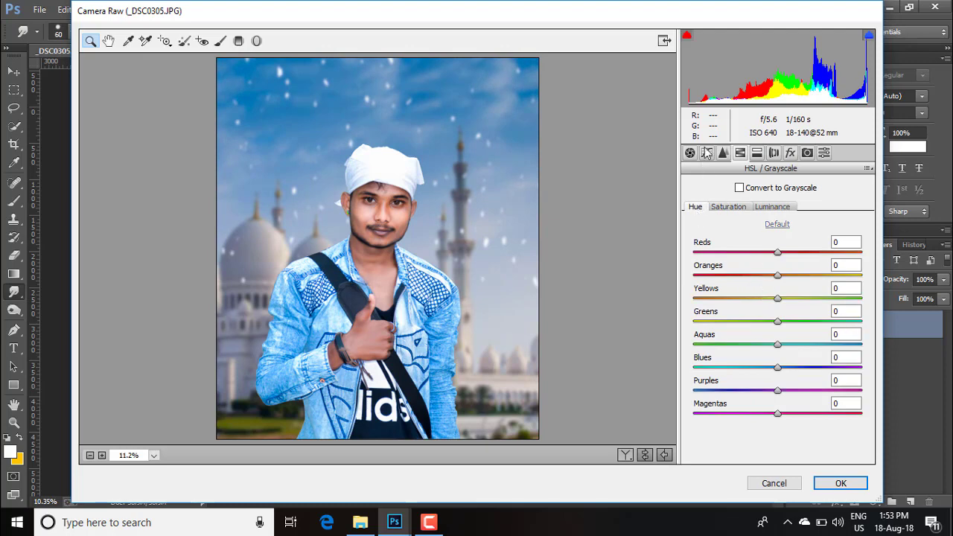
# Set the parametric tone curve to highlights +1, lights -3, darks +4 and shadows +1
pyautogui.click(706, 152)
pyautogui.moveTo(773, 429)
pyautogui.mouseDown()
pyautogui.moveTo(747, 427)
pyautogui.moveTo(796, 410)
pyautogui.moveTo(742, 413)
pyautogui.moveTo(775, 422)
pyautogui.mouseUp()
pyautogui.moveTo(771, 423); pyautogui.dragTo(784, 452)
pyautogui.scroll(-1, 784, 456)
pyautogui.moveTo(809, 475); pyautogui.dragTo(775, 475)
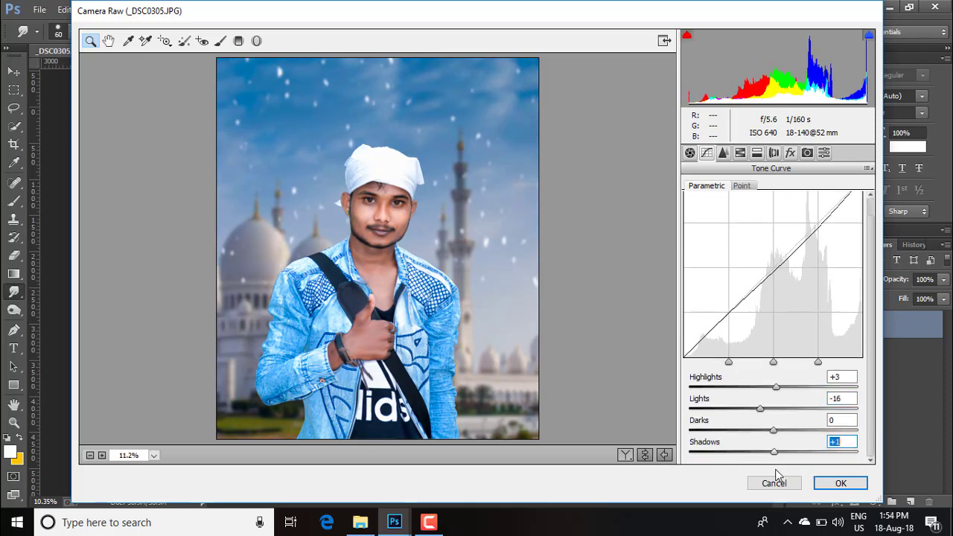
pyautogui.moveTo(770, 436); pyautogui.dragTo(772, 389)
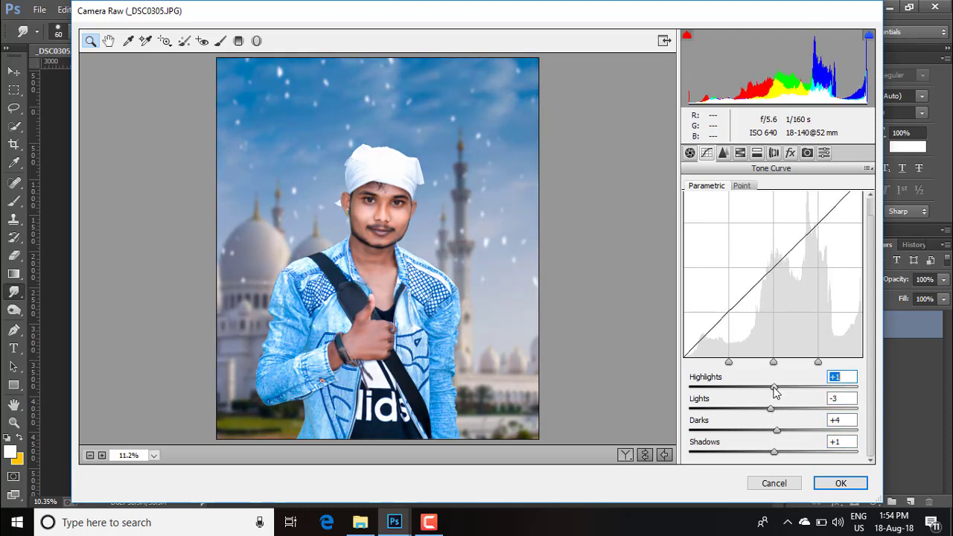
pyautogui.click(690, 152)
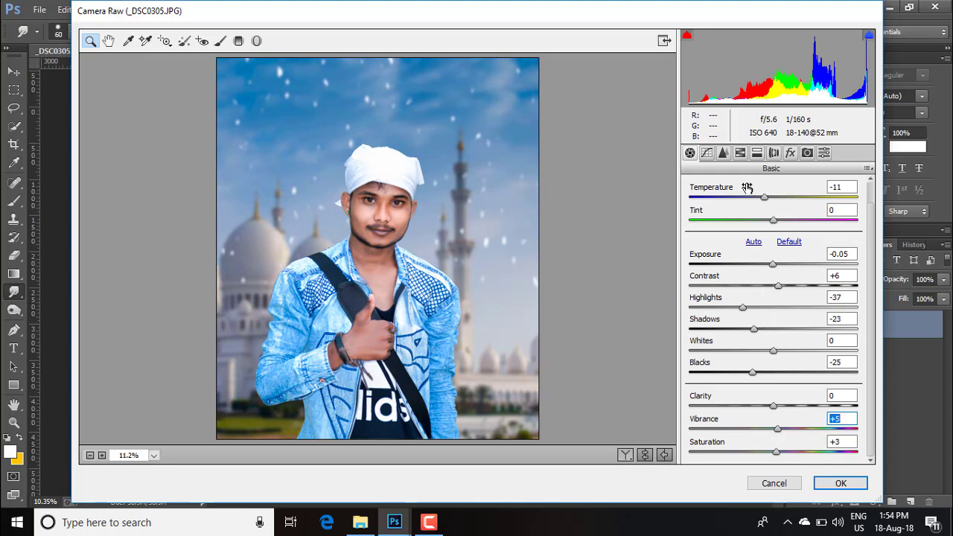
# Add a dark post-crop vignette with amount -38, midpoint 53 and feather 52
pyautogui.click(790, 152)
pyautogui.moveTo(778, 333); pyautogui.dragTo(782, 357)
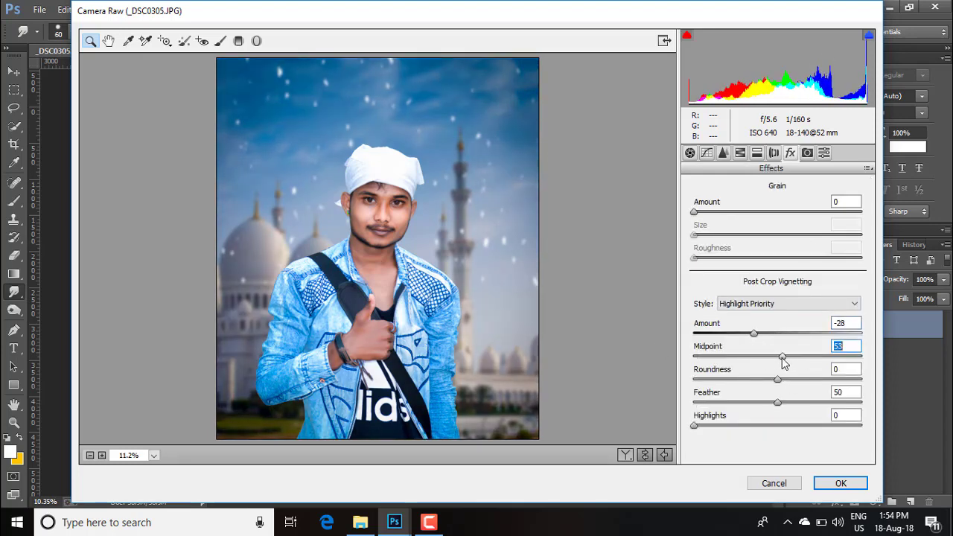
pyautogui.moveTo(777, 402)
pyautogui.mouseDown()
pyautogui.moveTo(764, 402)
pyautogui.moveTo(808, 411)
pyautogui.moveTo(779, 417)
pyautogui.mouseUp()
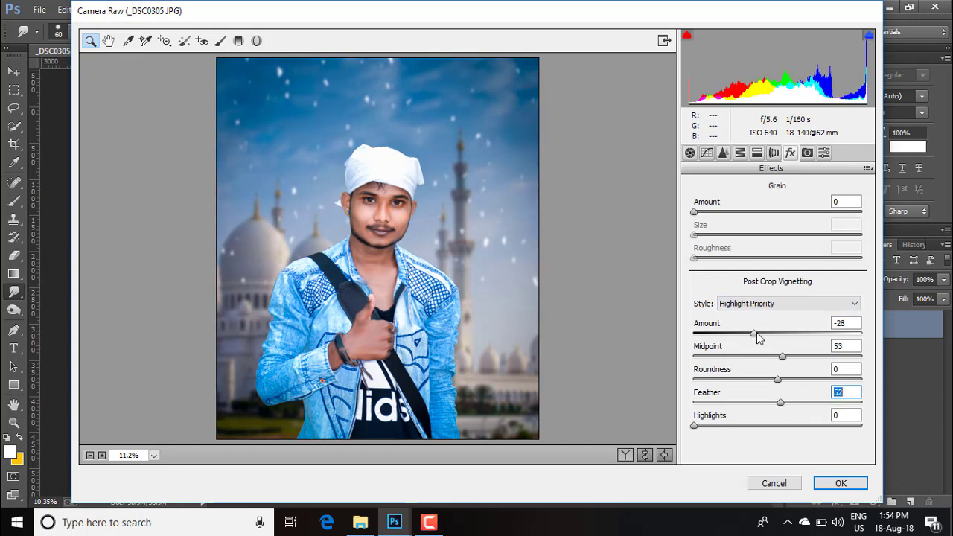
pyautogui.moveTo(757, 335); pyautogui.dragTo(747, 335)
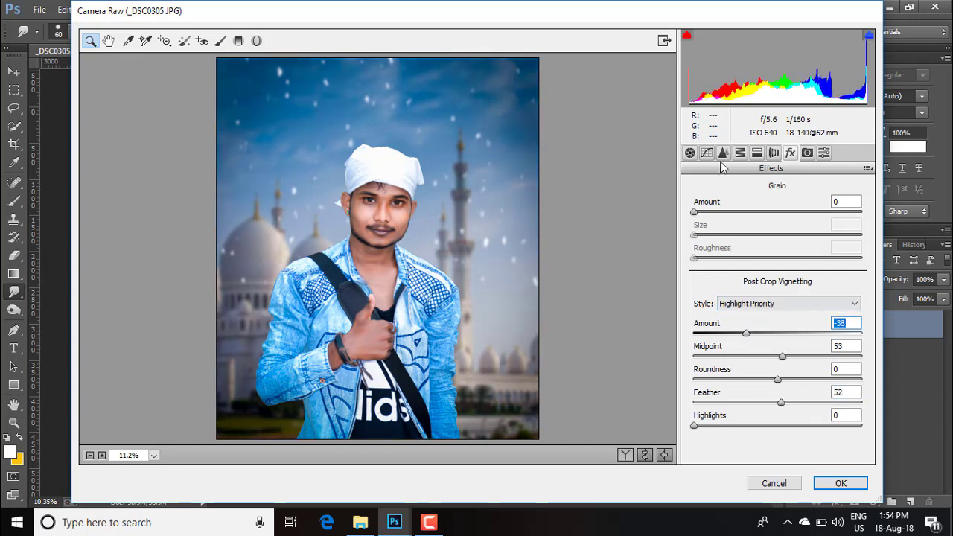
# Set the HSL luminance of the oranges to +55 to brighten the skin
pyautogui.click(690, 152)
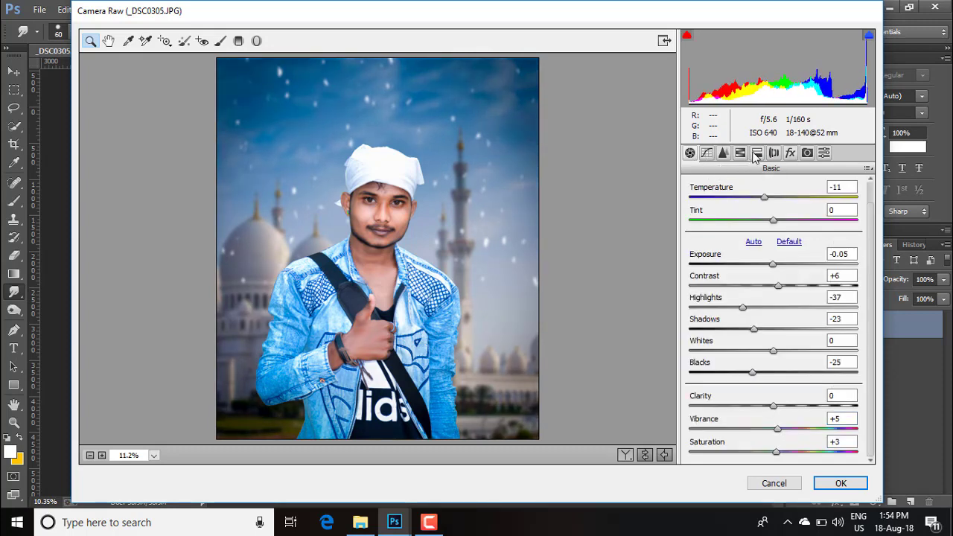
pyautogui.click(756, 152)
pyautogui.click(773, 207)
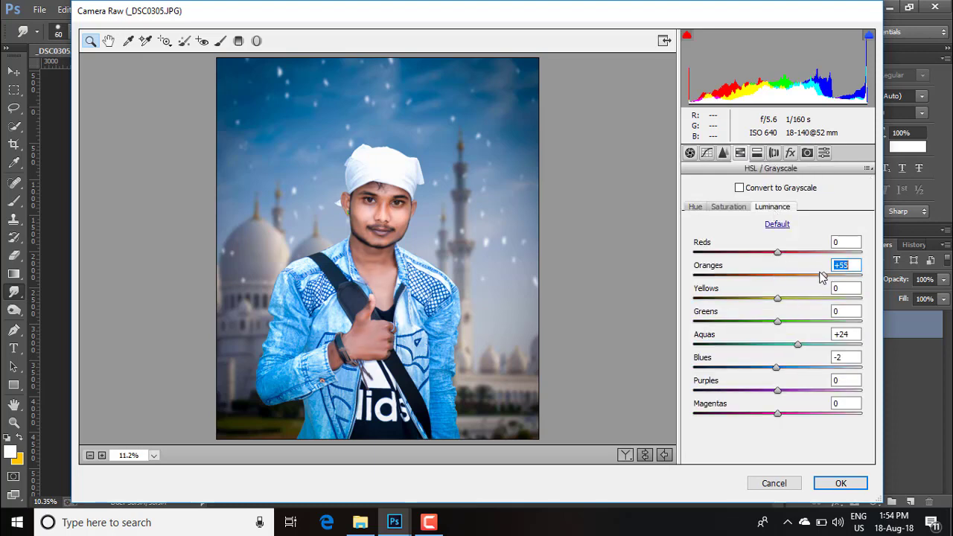
# Shift the middle region divider of the parametric tone curve slightly toward the highlights and apply the Camera Raw filter
pyautogui.click(707, 153)
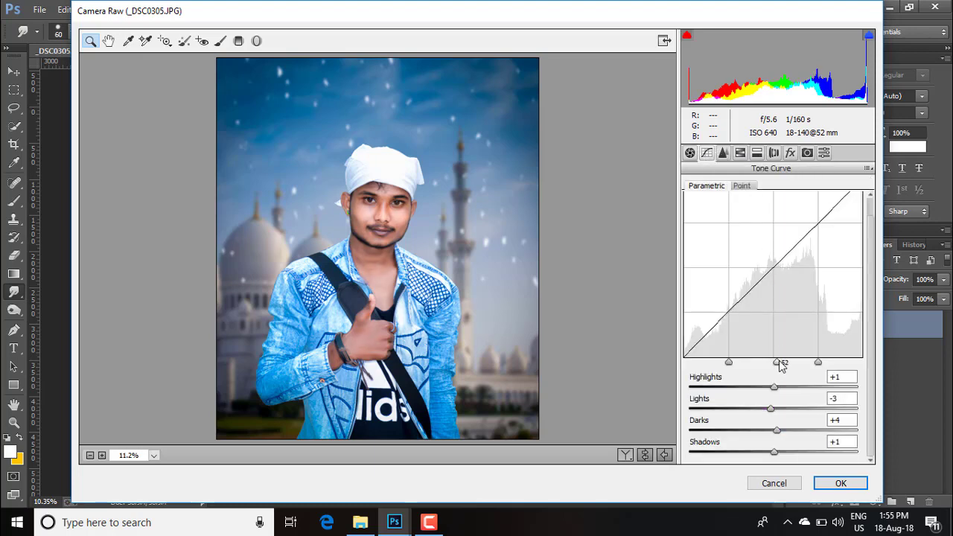
pyautogui.moveTo(780, 364); pyautogui.dragTo(787, 366)
pyautogui.click(840, 483)
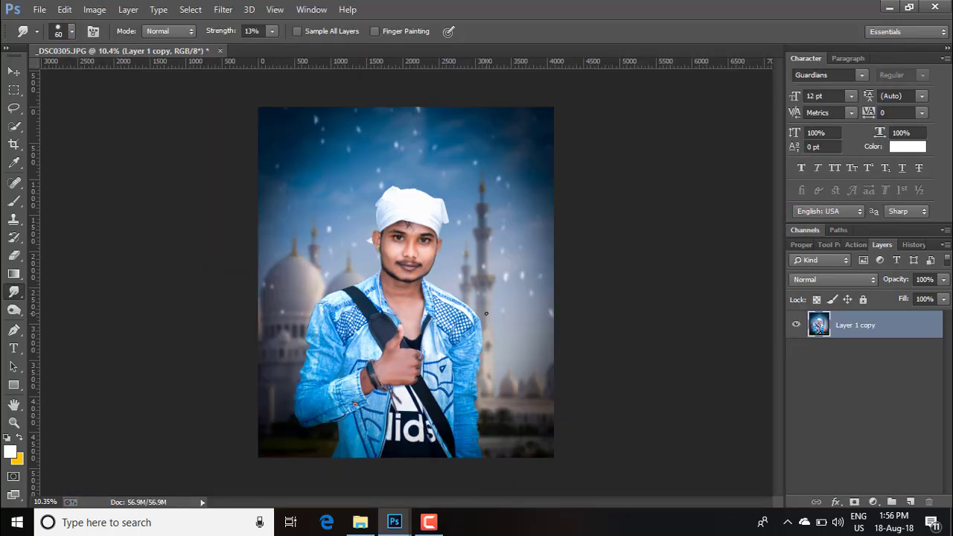
# Examine the graded composite up close around the man's face, neck and jacket, and as a whole image
pyautogui.scroll(5, 485, 313)
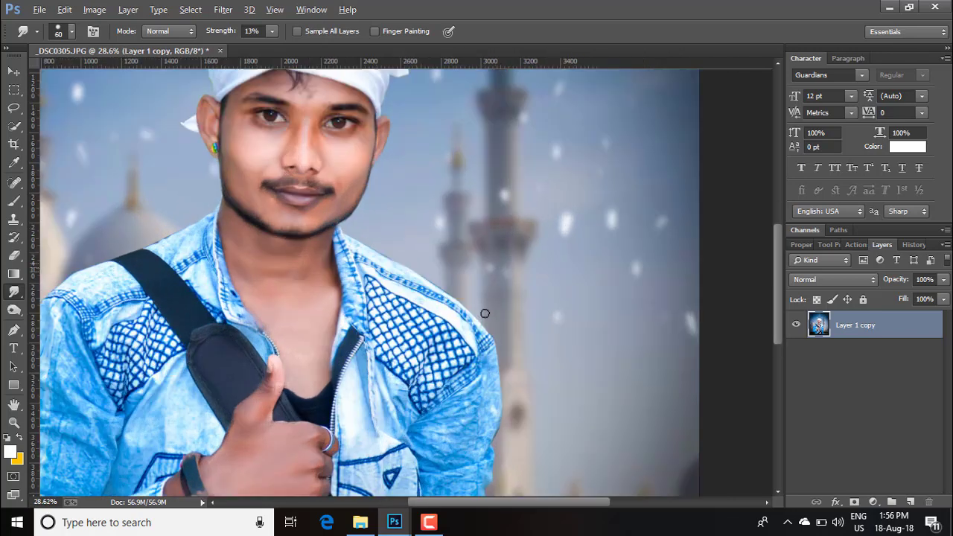
pyautogui.scroll(3, 485, 313)
pyautogui.hscroll(-5, 484, 313)
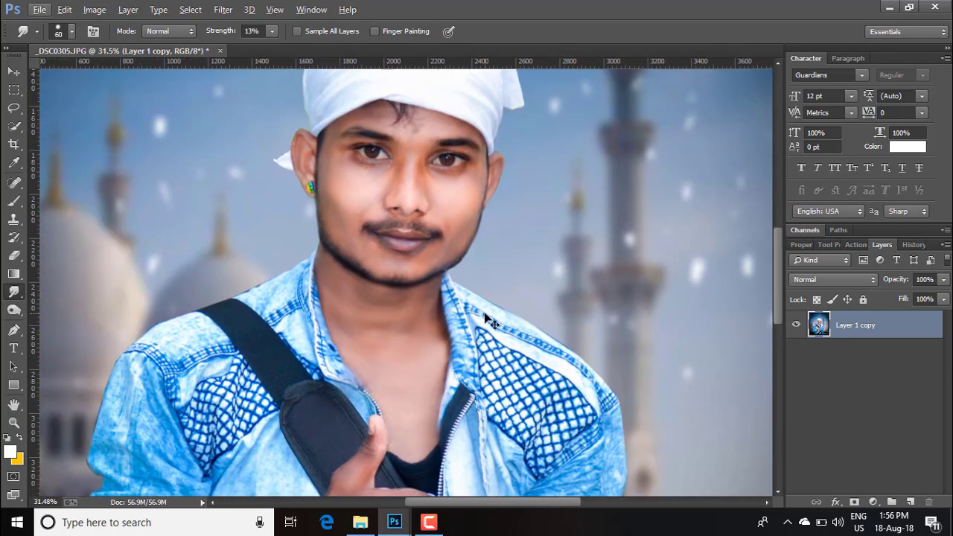
pyautogui.scroll(3, 485, 313)
pyautogui.scroll(-2, 485, 314)
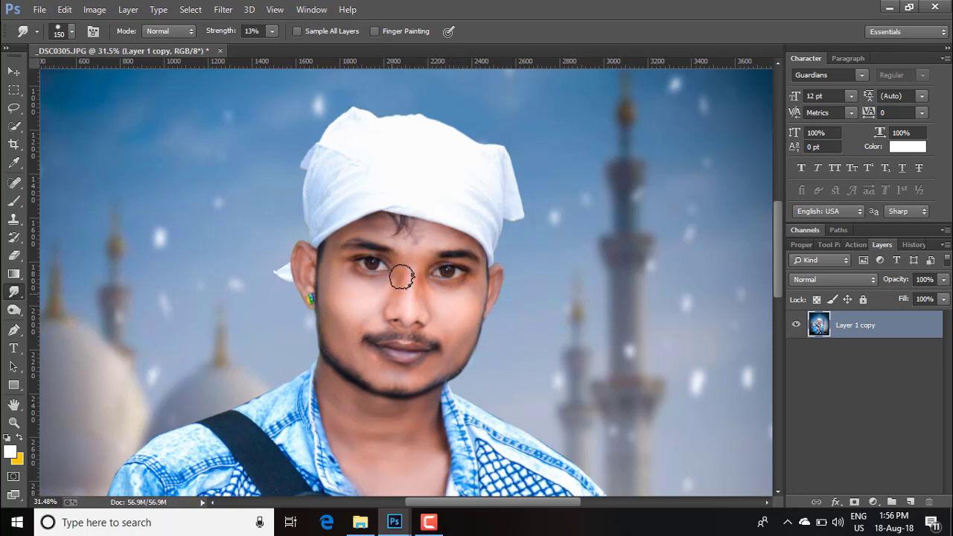
pyautogui.scroll(-1, 447, 315)
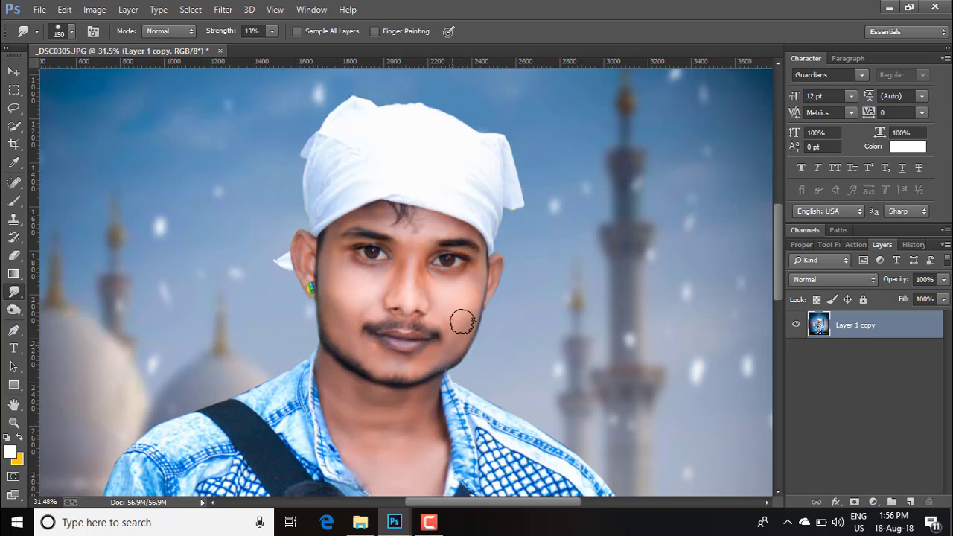
pyautogui.scroll(-5, 447, 370)
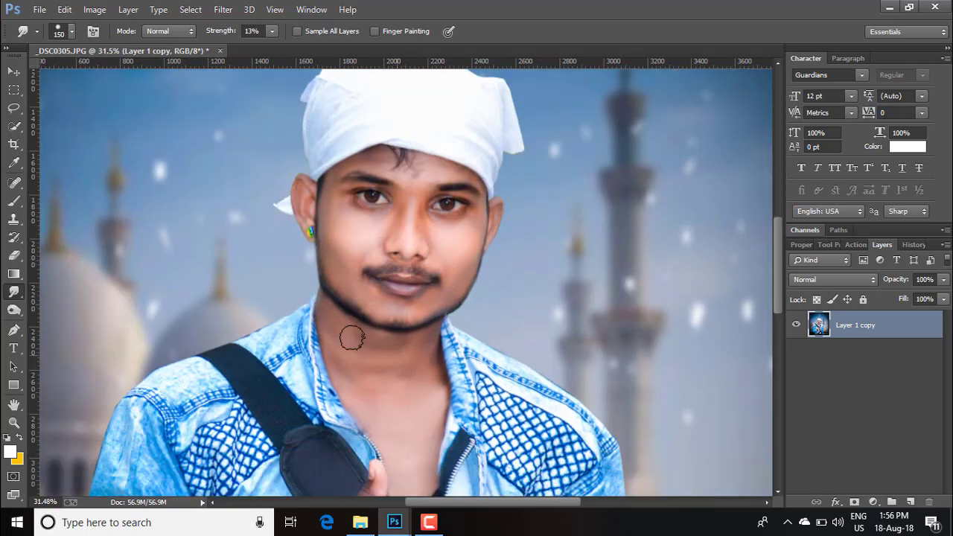
pyautogui.scroll(-4, 397, 387)
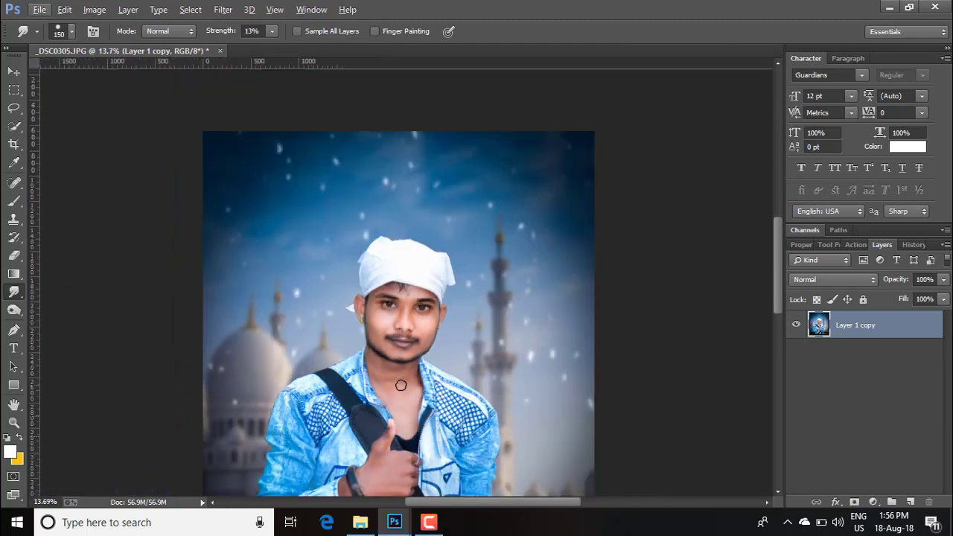
pyautogui.scroll(-3, 414, 356)
pyautogui.scroll(1, 411, 329)
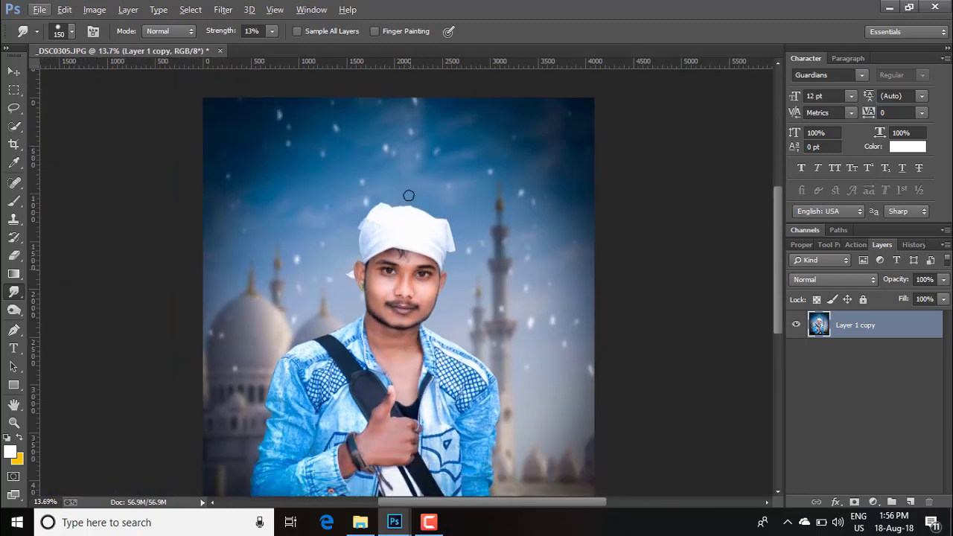
pyautogui.scroll(-1, 430, 310)
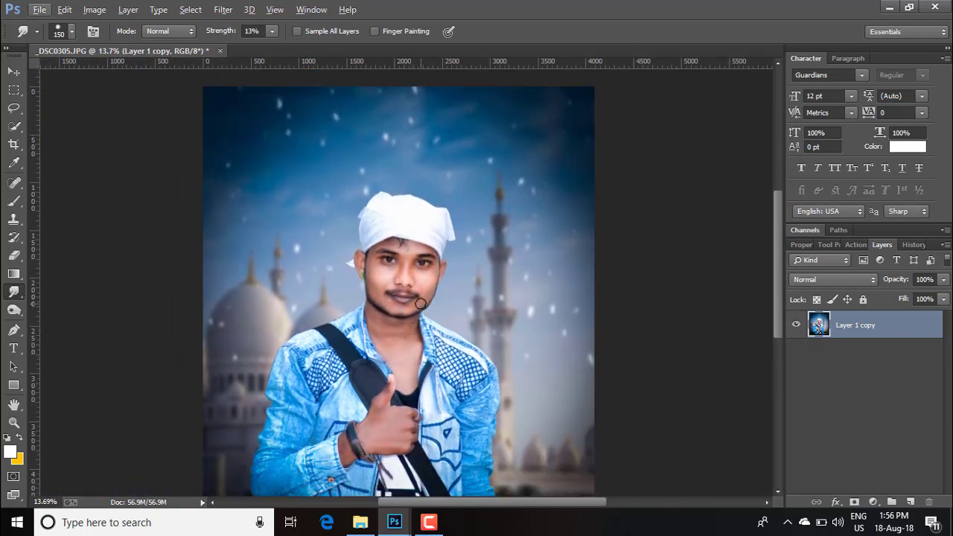
pyautogui.scroll(3, 420, 304)
pyautogui.scroll(-4, 420, 303)
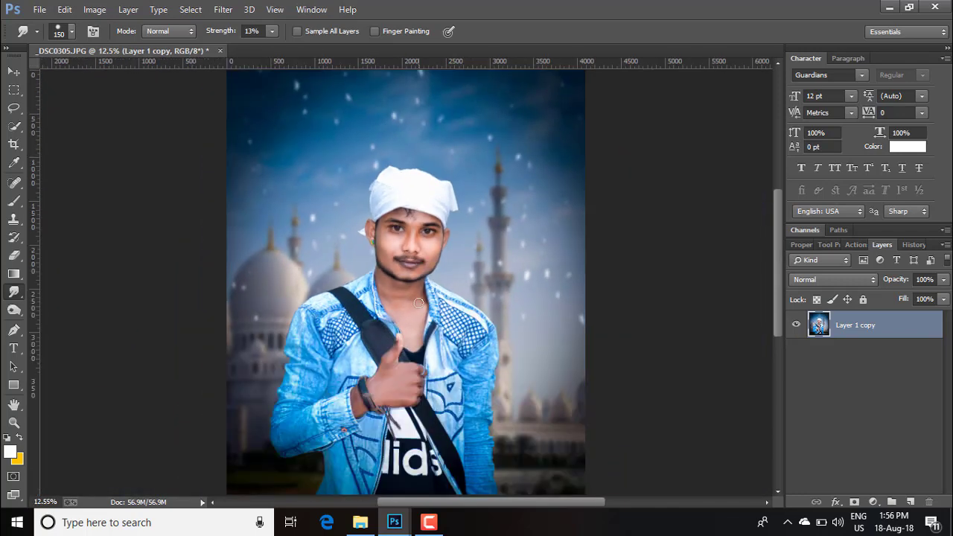
pyautogui.scroll(-1, 420, 302)
pyautogui.scroll(2, 427, 298)
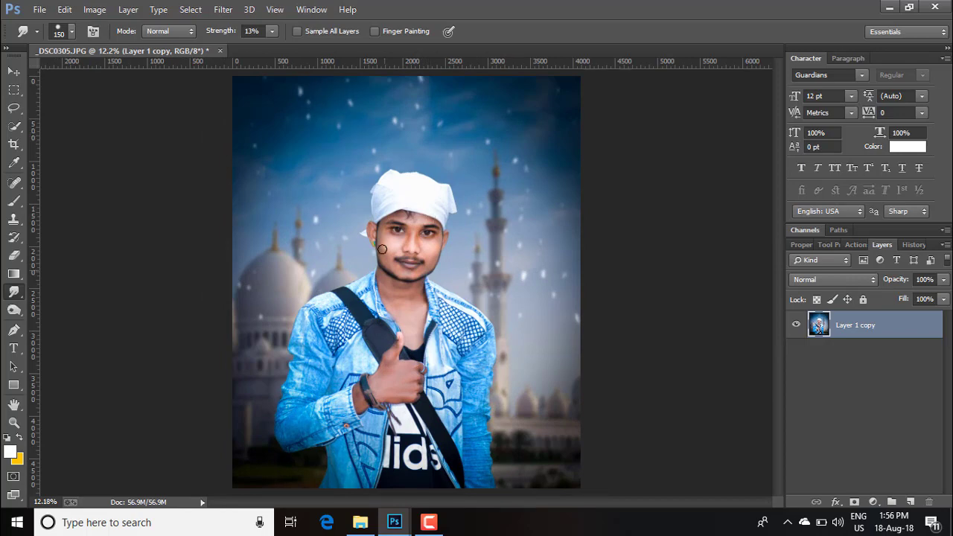
# Lighten the man's lips with the Dodge tool using a brush size of 60
pyautogui.scroll(8, 412, 266)
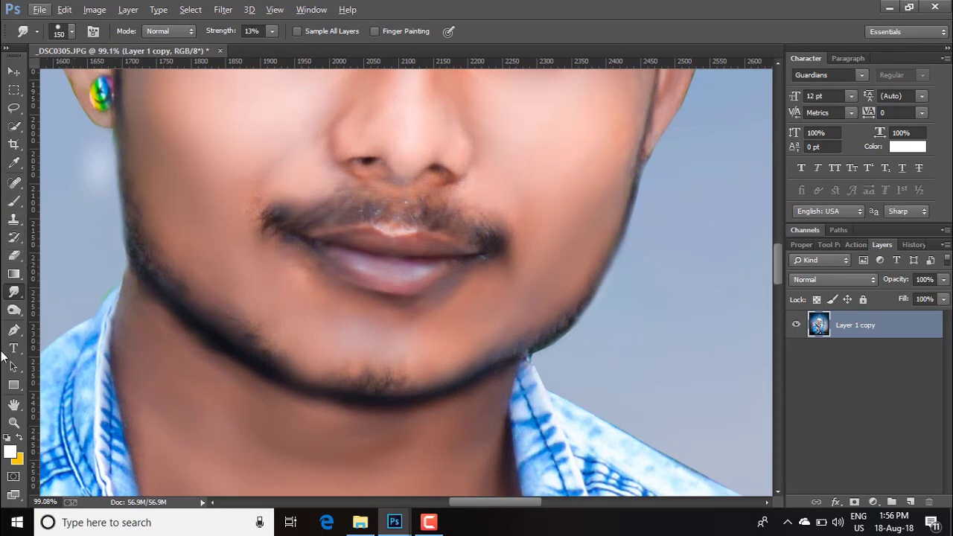
pyautogui.click(13, 311)
pyautogui.rightClick(13, 313)
pyautogui.click(66, 309)
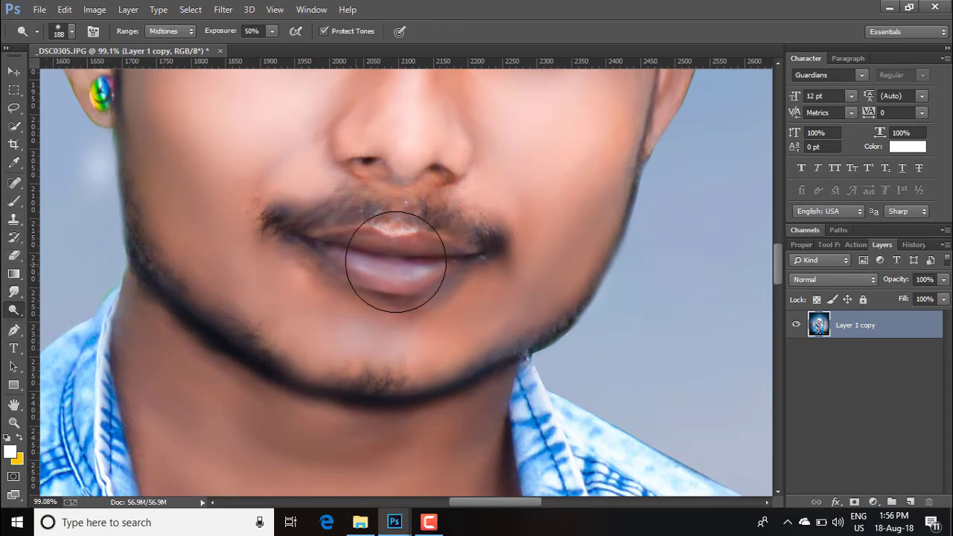
pyautogui.press('[')
pyautogui.press('[')
pyautogui.press('[')
pyautogui.press('[')
pyautogui.press('[')
pyautogui.press('[')
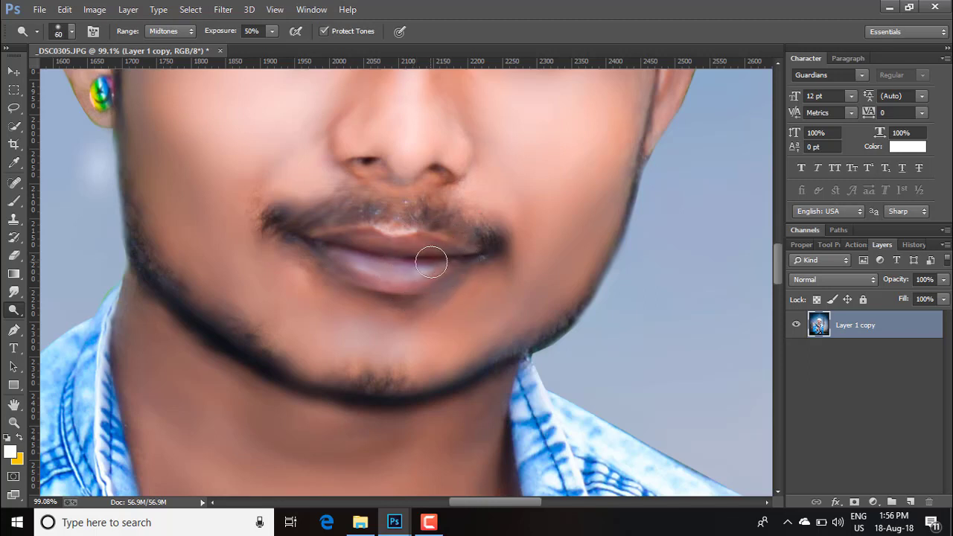
pyautogui.moveTo(432, 262)
pyautogui.mouseDown()
pyautogui.moveTo(338, 252)
pyautogui.moveTo(354, 244)
pyautogui.moveTo(457, 256)
pyautogui.moveTo(433, 282)
pyautogui.moveTo(334, 275)
pyautogui.moveTo(308, 254)
pyautogui.moveTo(409, 255)
pyautogui.mouseUp()
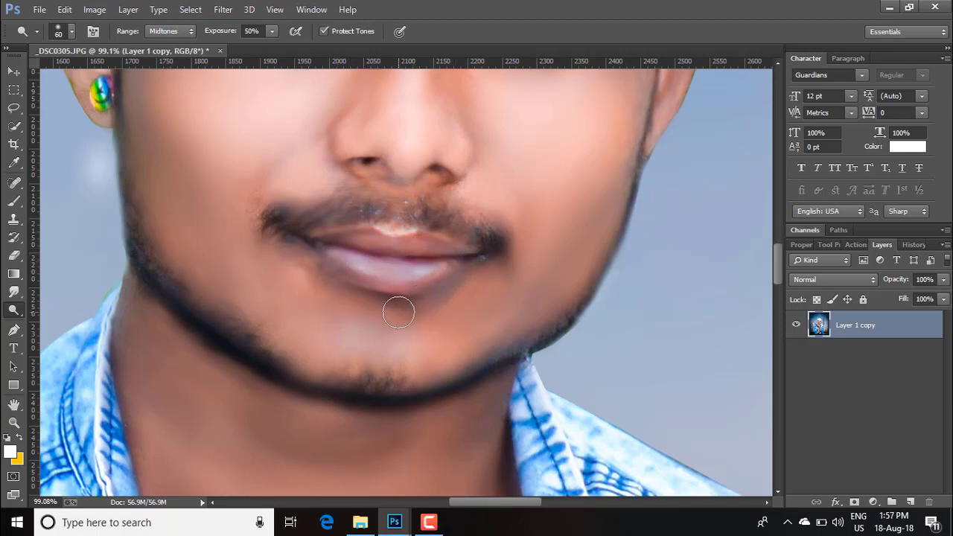
pyautogui.scroll(-20, 398, 311)
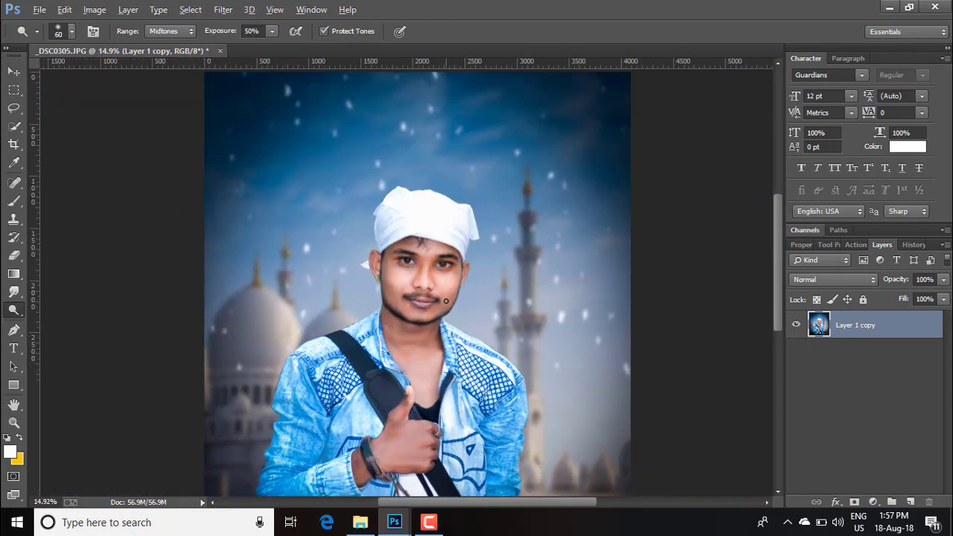
pyautogui.scroll(-1, 446, 301)
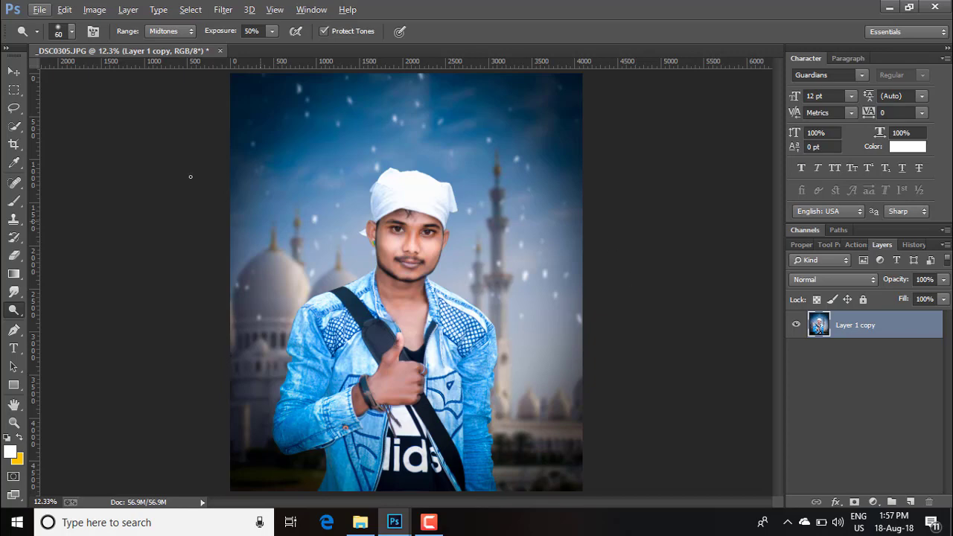
pyautogui.click(39, 9)
pyautogui.click(45, 38)
pyautogui.scroll(-5, 372, 216)
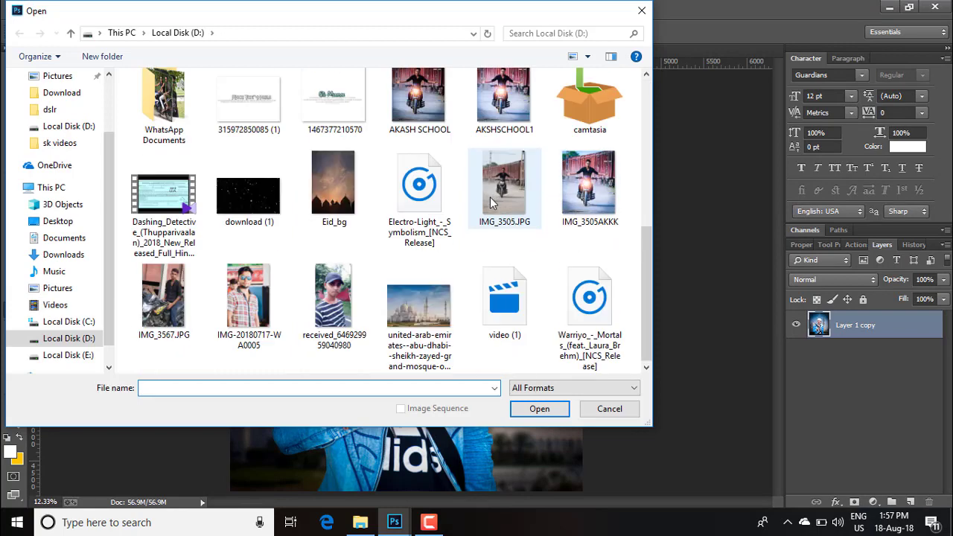
pyautogui.click(330, 108)
pyautogui.click(552, 415)
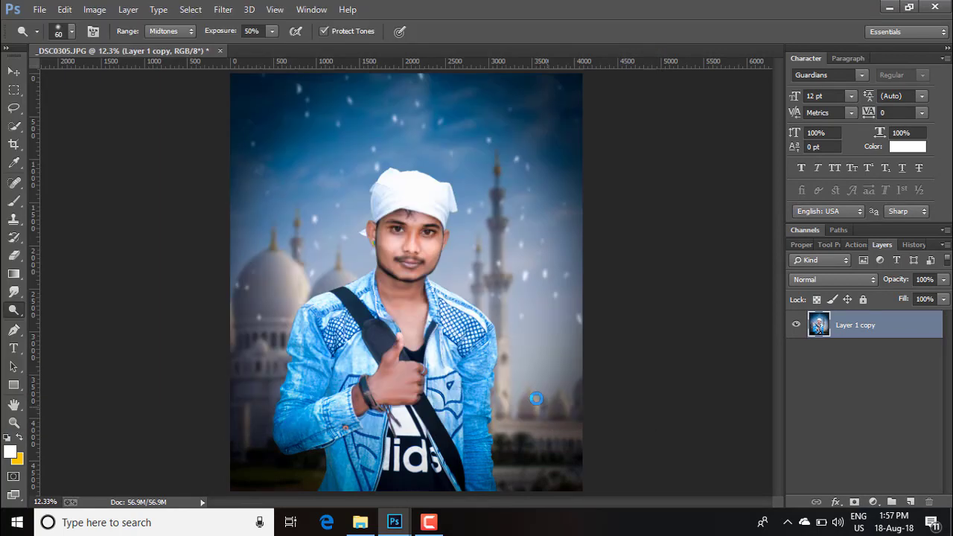
# Bring the Eid Mubarak greeting text into the portrait composite as a layer and enlarge it across the sky
pyautogui.click(14, 72)
pyautogui.moveTo(230, 264); pyautogui.dragTo(666, 237)
pyautogui.click(334, 66)
pyautogui.moveTo(553, 199); pyautogui.dragTo(397, 129)
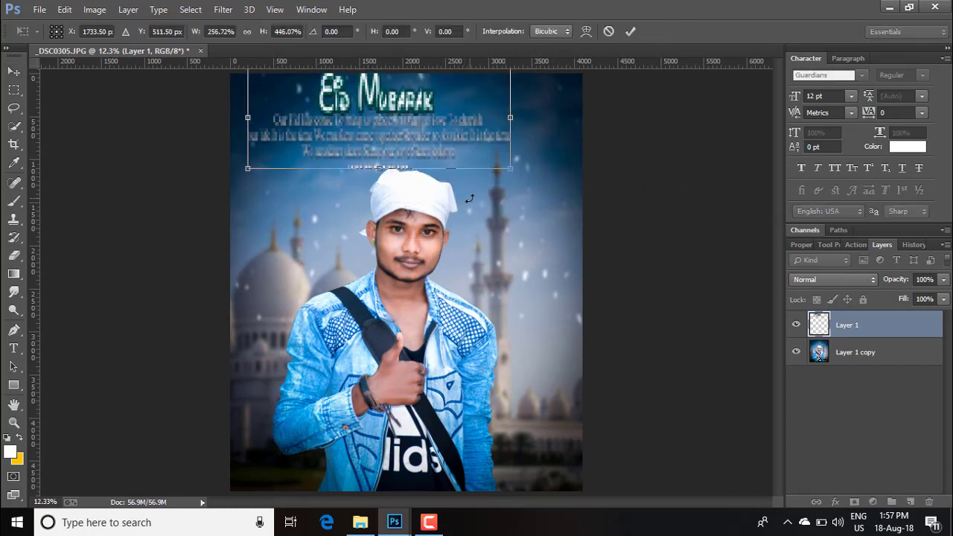
# Stretch the greeting layer beyond the photo's width, reduce its height slightly and position it above the man's head
pyautogui.scroll(-1, 466, 191)
pyautogui.moveTo(484, 195); pyautogui.dragTo(587, 171)
pyautogui.click(630, 31)
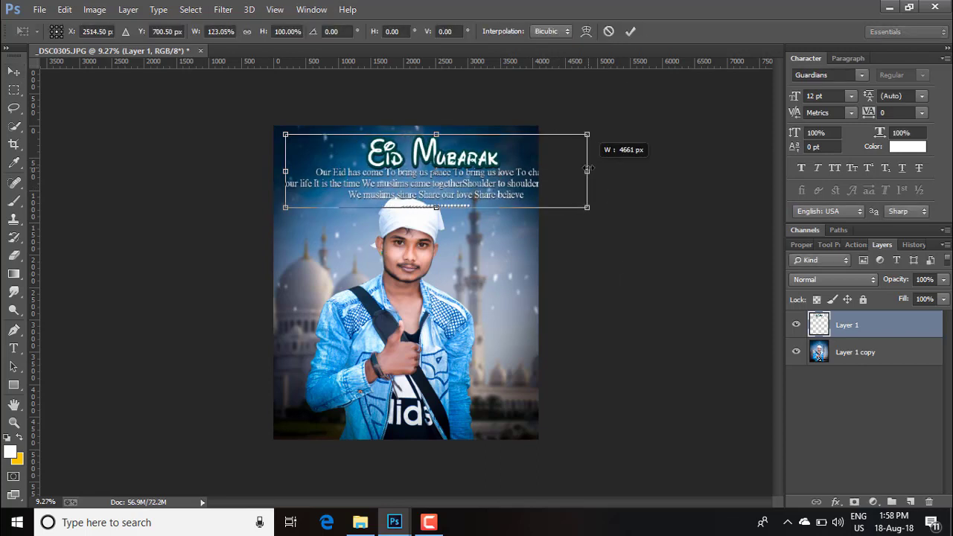
pyautogui.moveTo(488, 176); pyautogui.dragTo(466, 179)
pyautogui.moveTo(565, 211)
pyautogui.mouseDown()
pyautogui.moveTo(558, 197)
pyautogui.moveTo(565, 205)
pyautogui.mouseUp()
pyautogui.moveTo(566, 172); pyautogui.dragTo(585, 172)
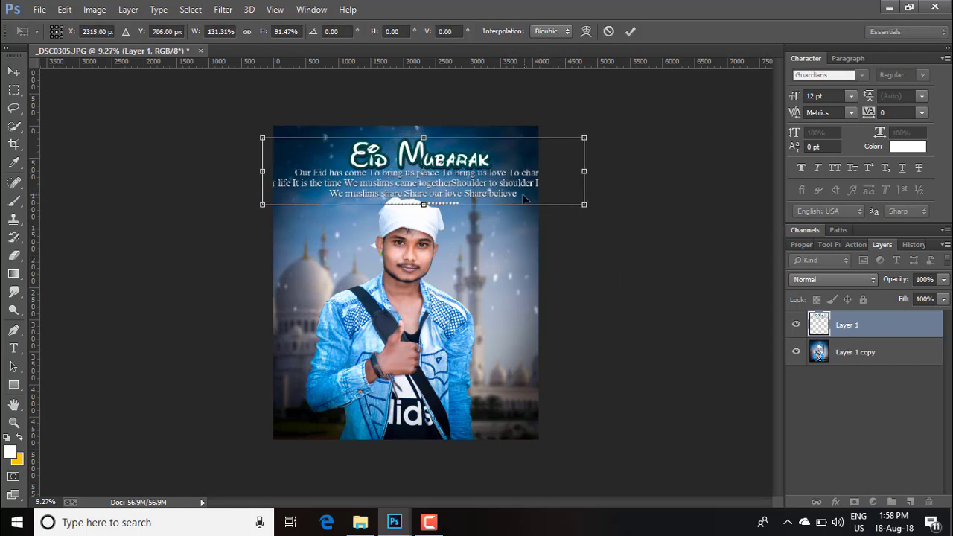
pyautogui.moveTo(517, 175); pyautogui.dragTo(509, 180)
pyautogui.click(629, 32)
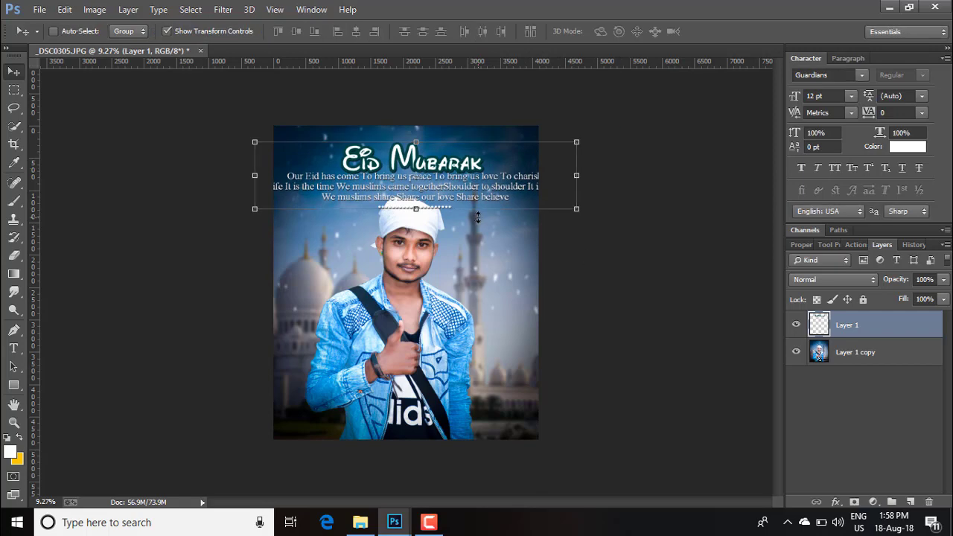
# Select the small message lines and dotted line beneath Eid Mubarak with the Polygonal Lasso, delete them and deselect
pyautogui.scroll(8, 281, 202)
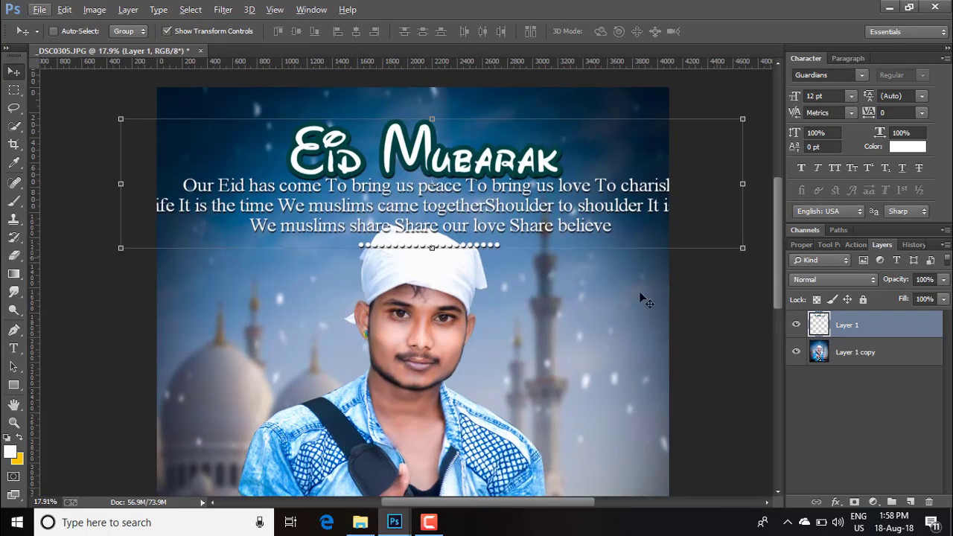
pyautogui.click(14, 255)
pyautogui.moveTo(14, 108); pyautogui.dragTo(67, 122)
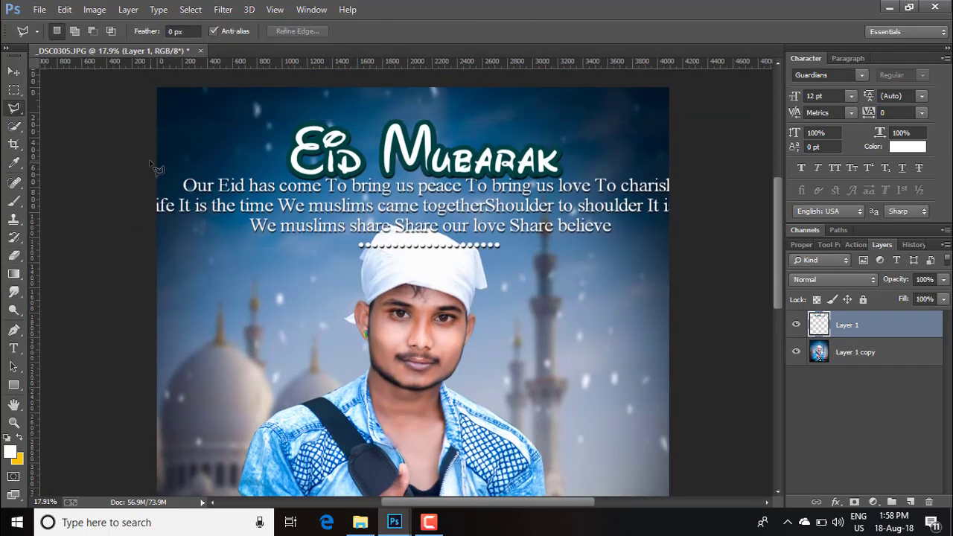
pyautogui.click(129, 170)
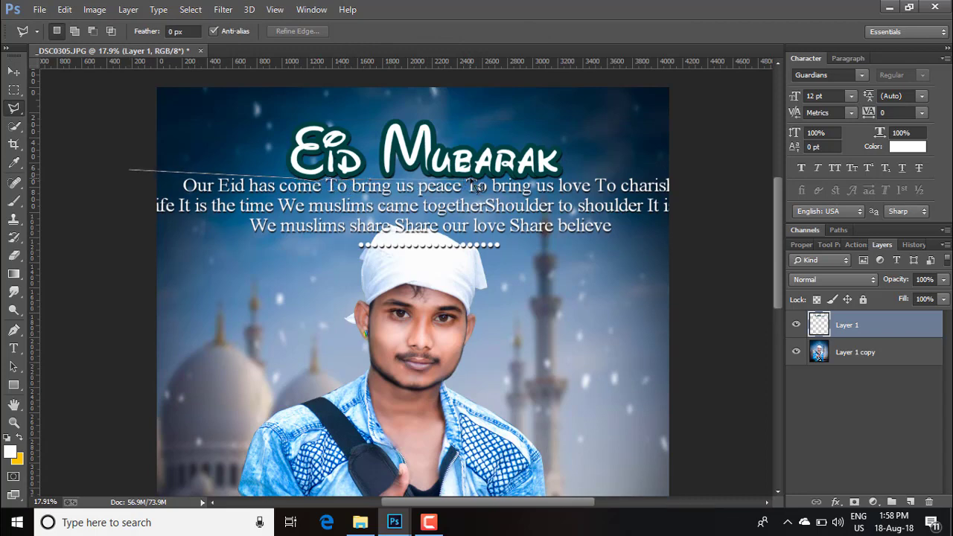
pyautogui.click(679, 175)
pyautogui.click(681, 259)
pyautogui.click(147, 252)
pyautogui.click(129, 169)
pyautogui.press('Delete')
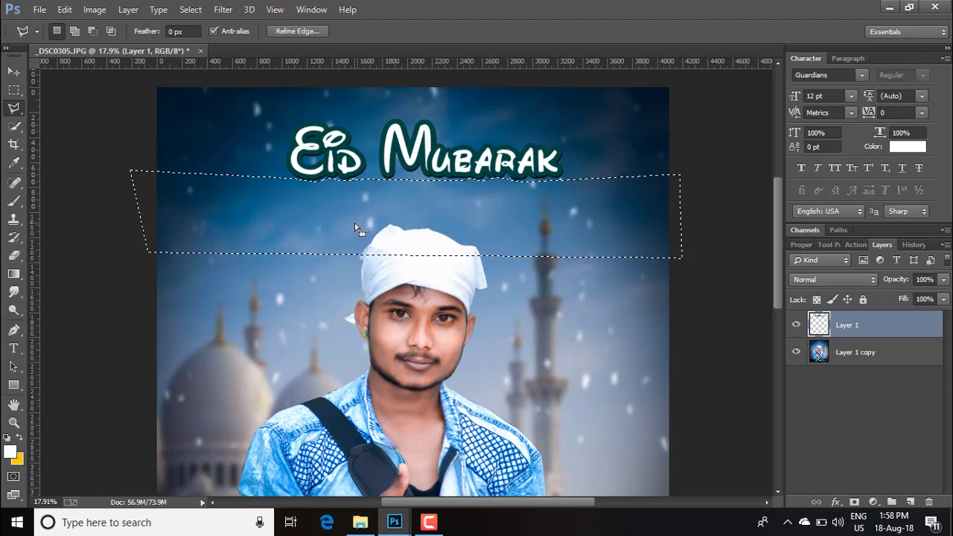
pyautogui.hotkey('ctrl', 'd')
pyautogui.hotkey('ctrl', '0')
# Reposition the Eid Mubarak title and enlarge it to span most of the photo's width above the man's head
pyautogui.click(13, 72)
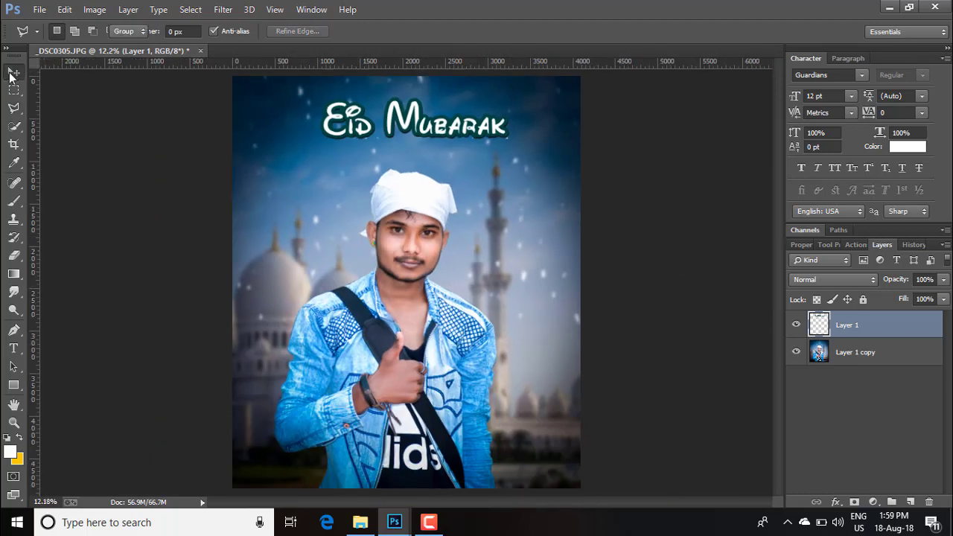
pyautogui.moveTo(404, 139)
pyautogui.mouseDown()
pyautogui.moveTo(383, 139)
pyautogui.moveTo(512, 143)
pyautogui.moveTo(355, 121)
pyautogui.moveTo(440, 125)
pyautogui.mouseUp()
pyautogui.click(12, 258)
pyautogui.click(14, 73)
pyautogui.click(14, 261)
pyautogui.click(15, 73)
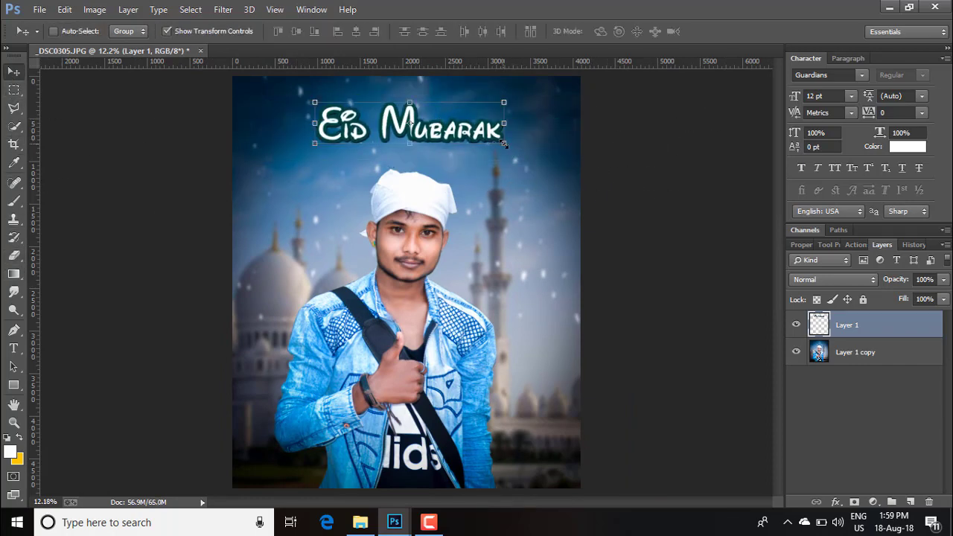
pyautogui.moveTo(505, 143); pyautogui.dragTo(559, 153)
pyautogui.moveTo(504, 131); pyautogui.dragTo(471, 126)
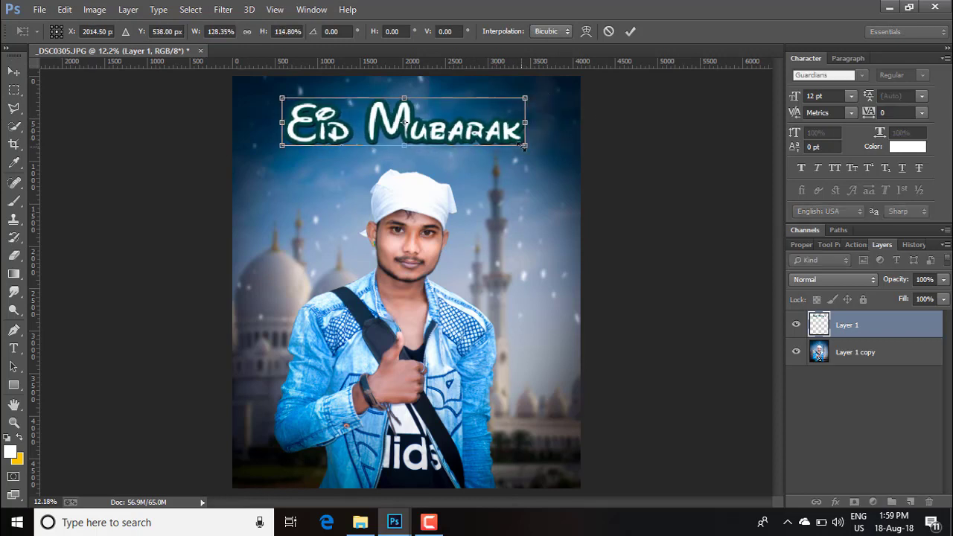
pyautogui.moveTo(526, 148); pyautogui.dragTo(540, 148)
pyautogui.click(630, 31)
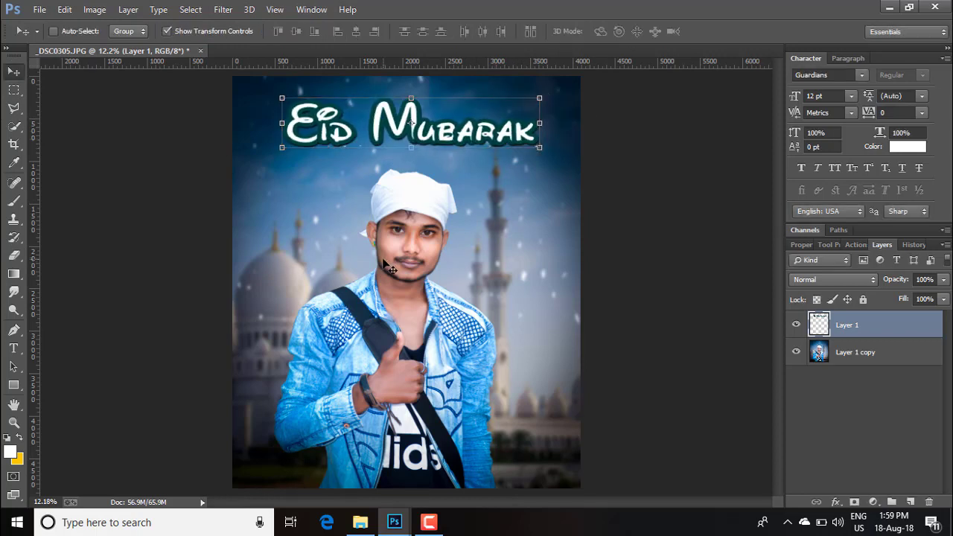
# Hide the transform controls and apply Hue/Saturation to the Eid Mubarak title with saturation +82 and lightness -8
pyautogui.scroll(-1, 387, 255)
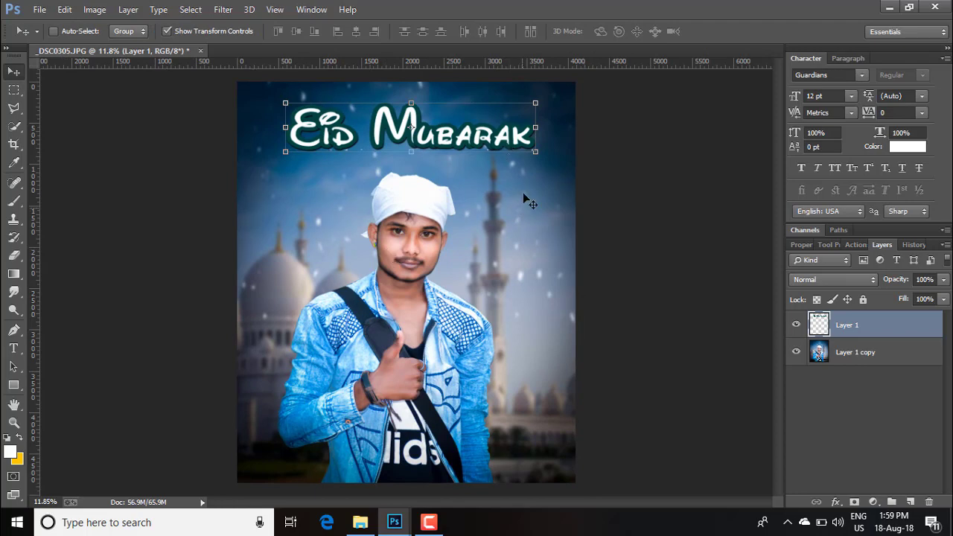
pyautogui.click(169, 30)
pyautogui.hotkey('ctrl', 'u')
pyautogui.moveTo(687, 244); pyautogui.dragTo(691, 243)
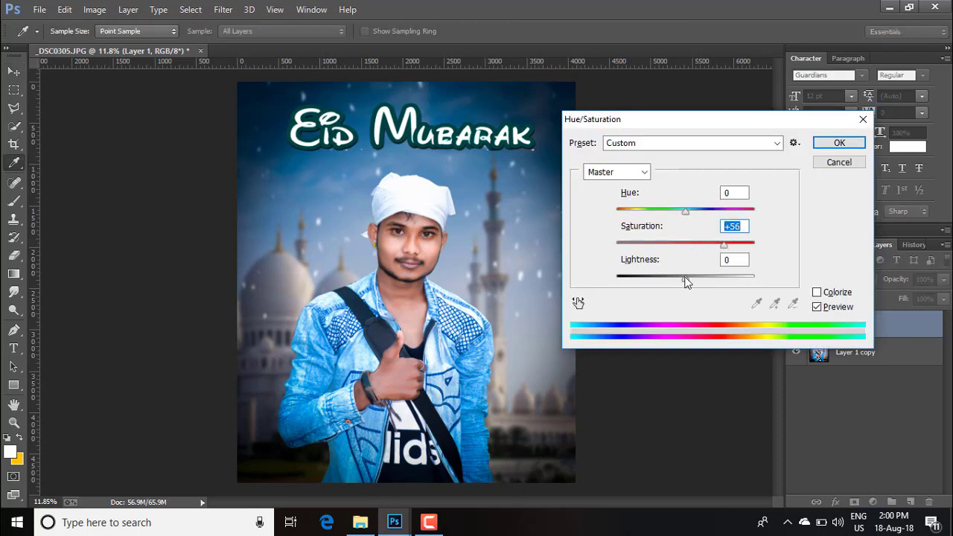
pyautogui.moveTo(686, 280); pyautogui.dragTo(675, 279)
pyautogui.moveTo(686, 213)
pyautogui.mouseDown()
pyautogui.moveTo(708, 216)
pyautogui.moveTo(676, 215)
pyautogui.moveTo(687, 215)
pyautogui.mouseUp()
pyautogui.moveTo(723, 245)
pyautogui.mouseDown()
pyautogui.moveTo(755, 240)
pyautogui.moveTo(742, 243)
pyautogui.mouseUp()
pyautogui.moveTo(675, 279); pyautogui.dragTo(677, 278)
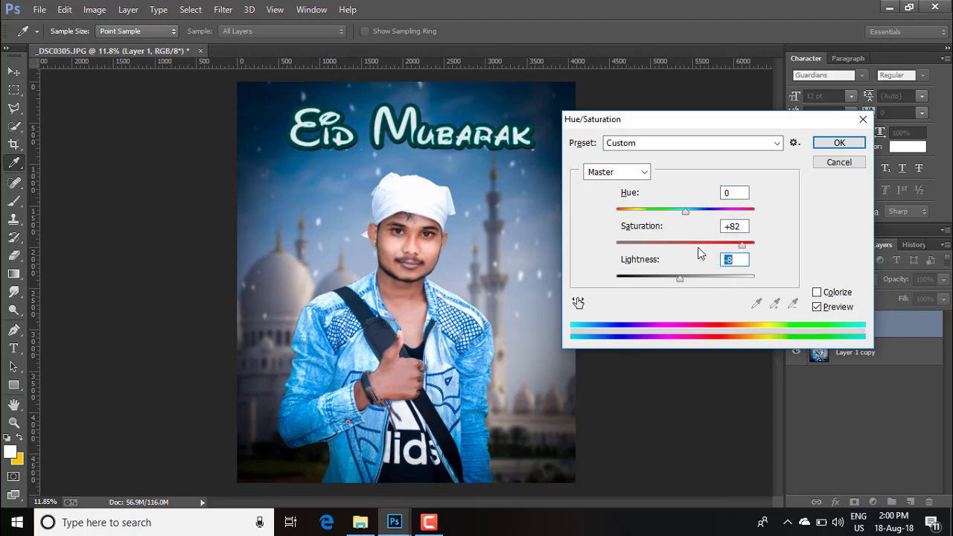
pyautogui.click(839, 143)
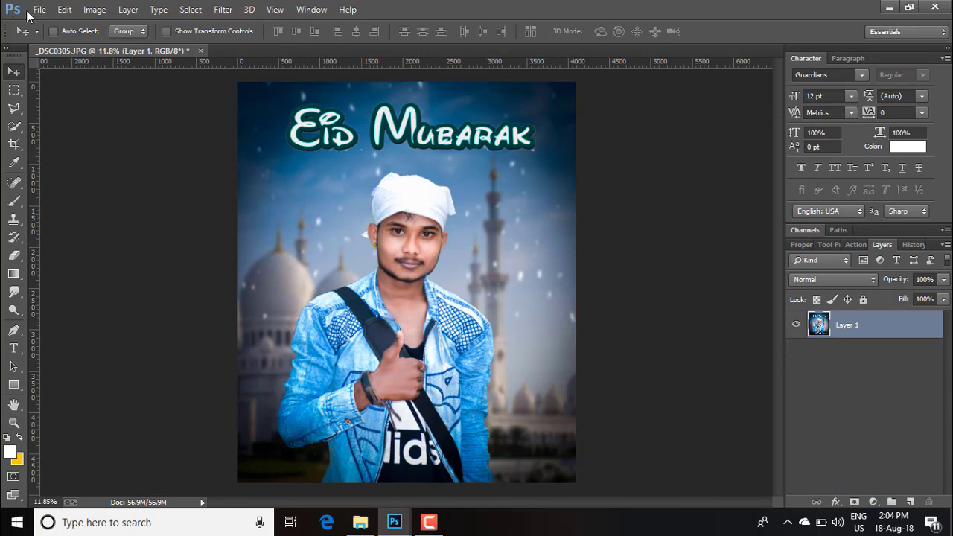
# Start the Camera Raw filter on the merged image, setting the temperature to -6 and the orange luminance to +25
pyautogui.click(223, 8)
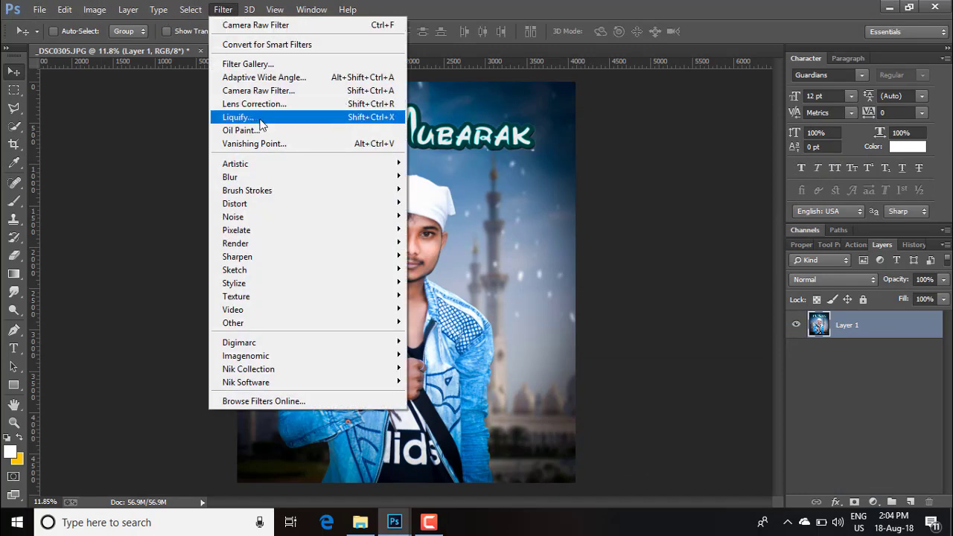
pyautogui.click(285, 92)
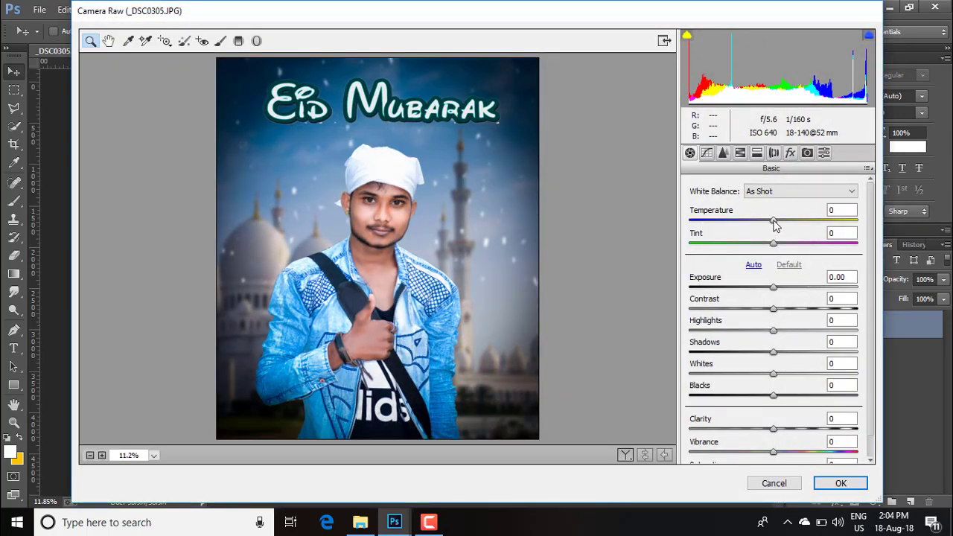
pyautogui.moveTo(773, 222); pyautogui.dragTo(769, 221)
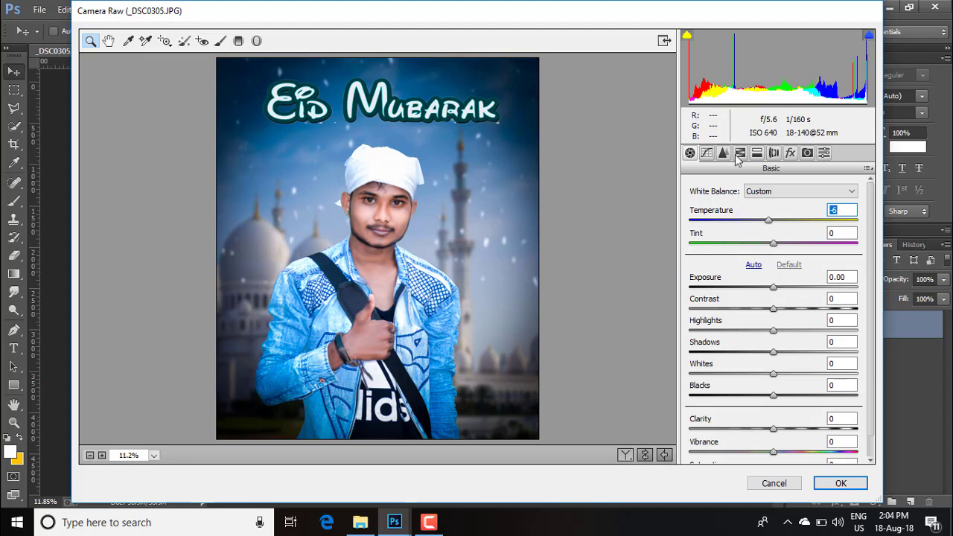
pyautogui.click(742, 154)
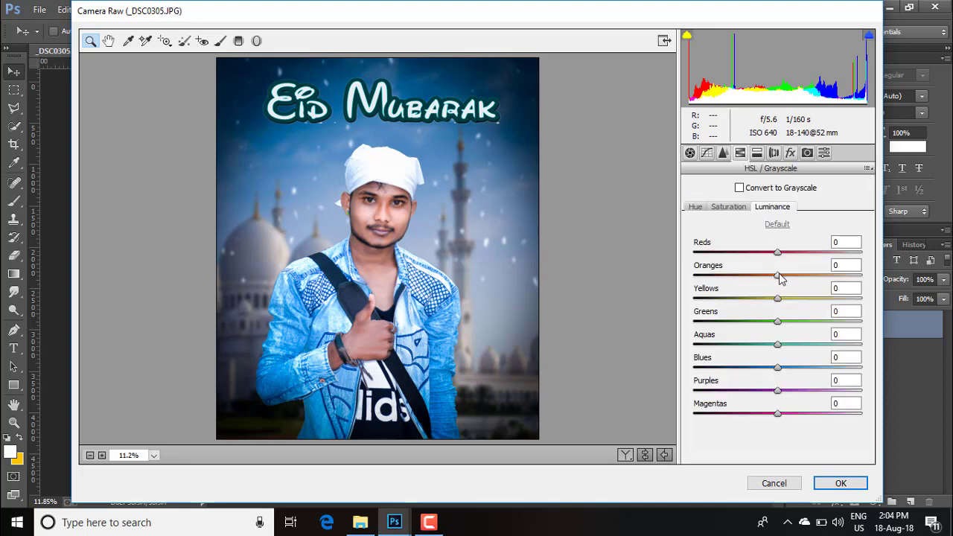
pyautogui.moveTo(779, 277); pyautogui.dragTo(796, 277)
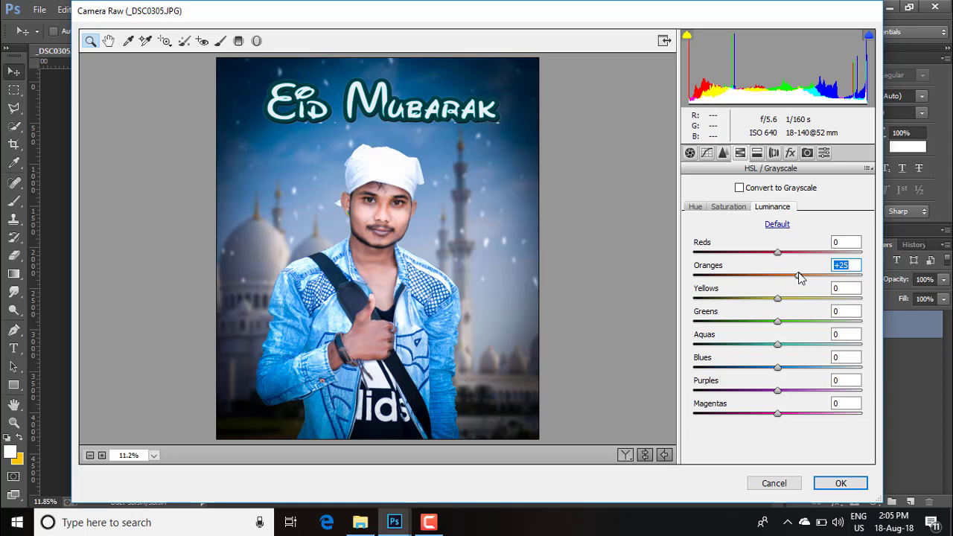
# Set the basic highlights to -3 and the vibrance to +5, and apply the Camera Raw filter
pyautogui.click(707, 154)
pyautogui.click(691, 154)
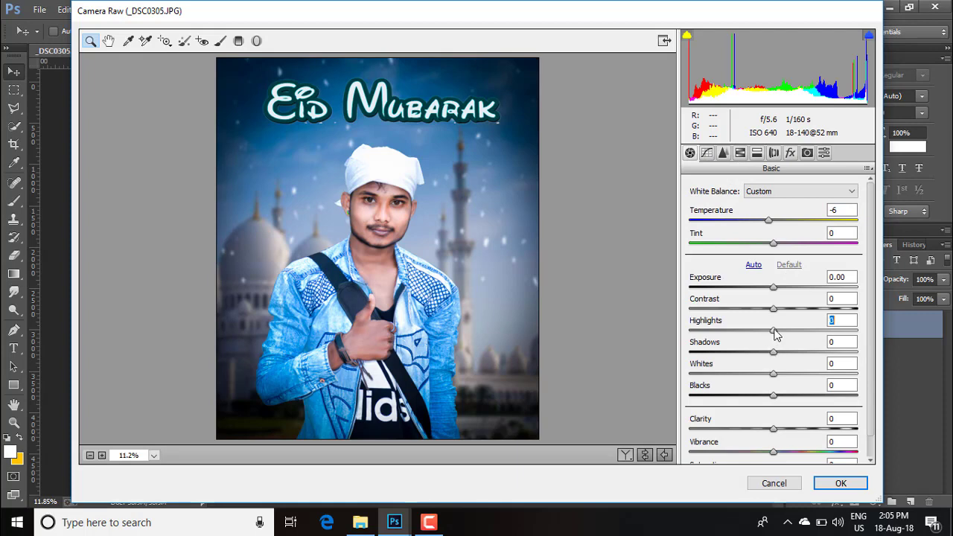
pyautogui.moveTo(774, 332)
pyautogui.mouseDown()
pyautogui.moveTo(783, 332)
pyautogui.moveTo(772, 335)
pyautogui.mouseUp()
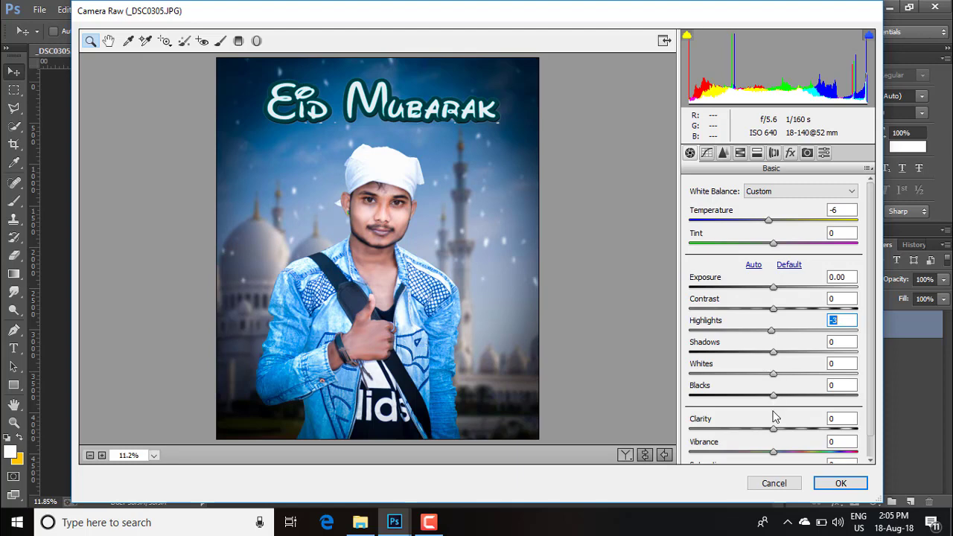
pyautogui.moveTo(775, 452); pyautogui.dragTo(777, 451)
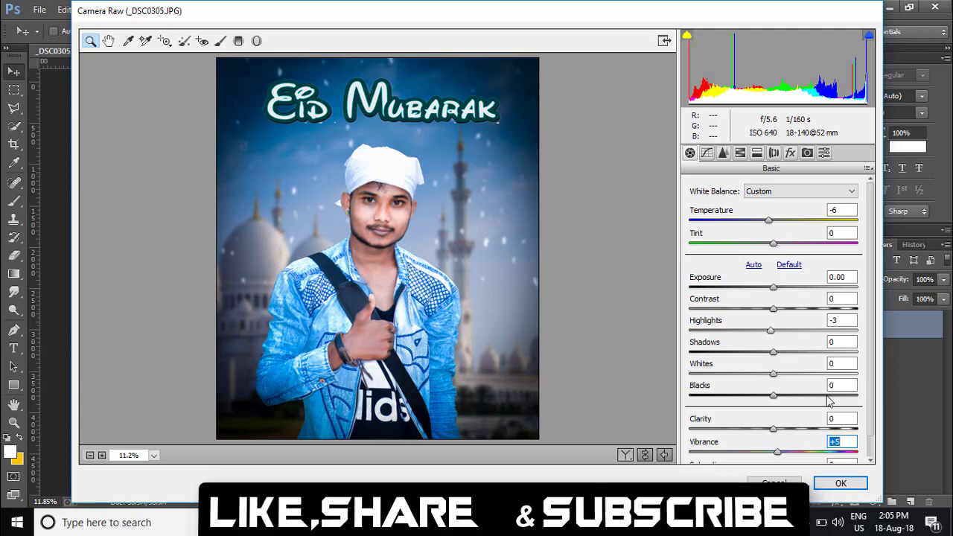
pyautogui.click(839, 484)
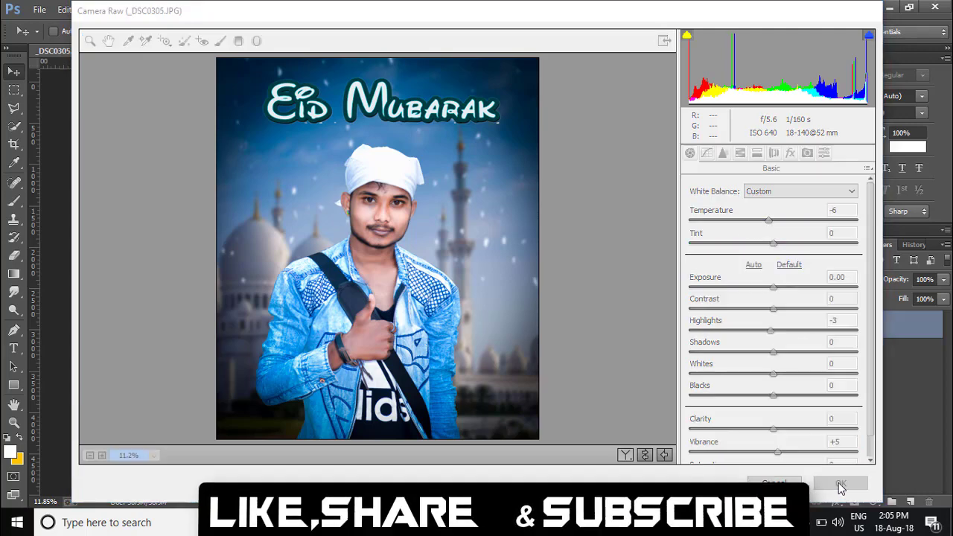